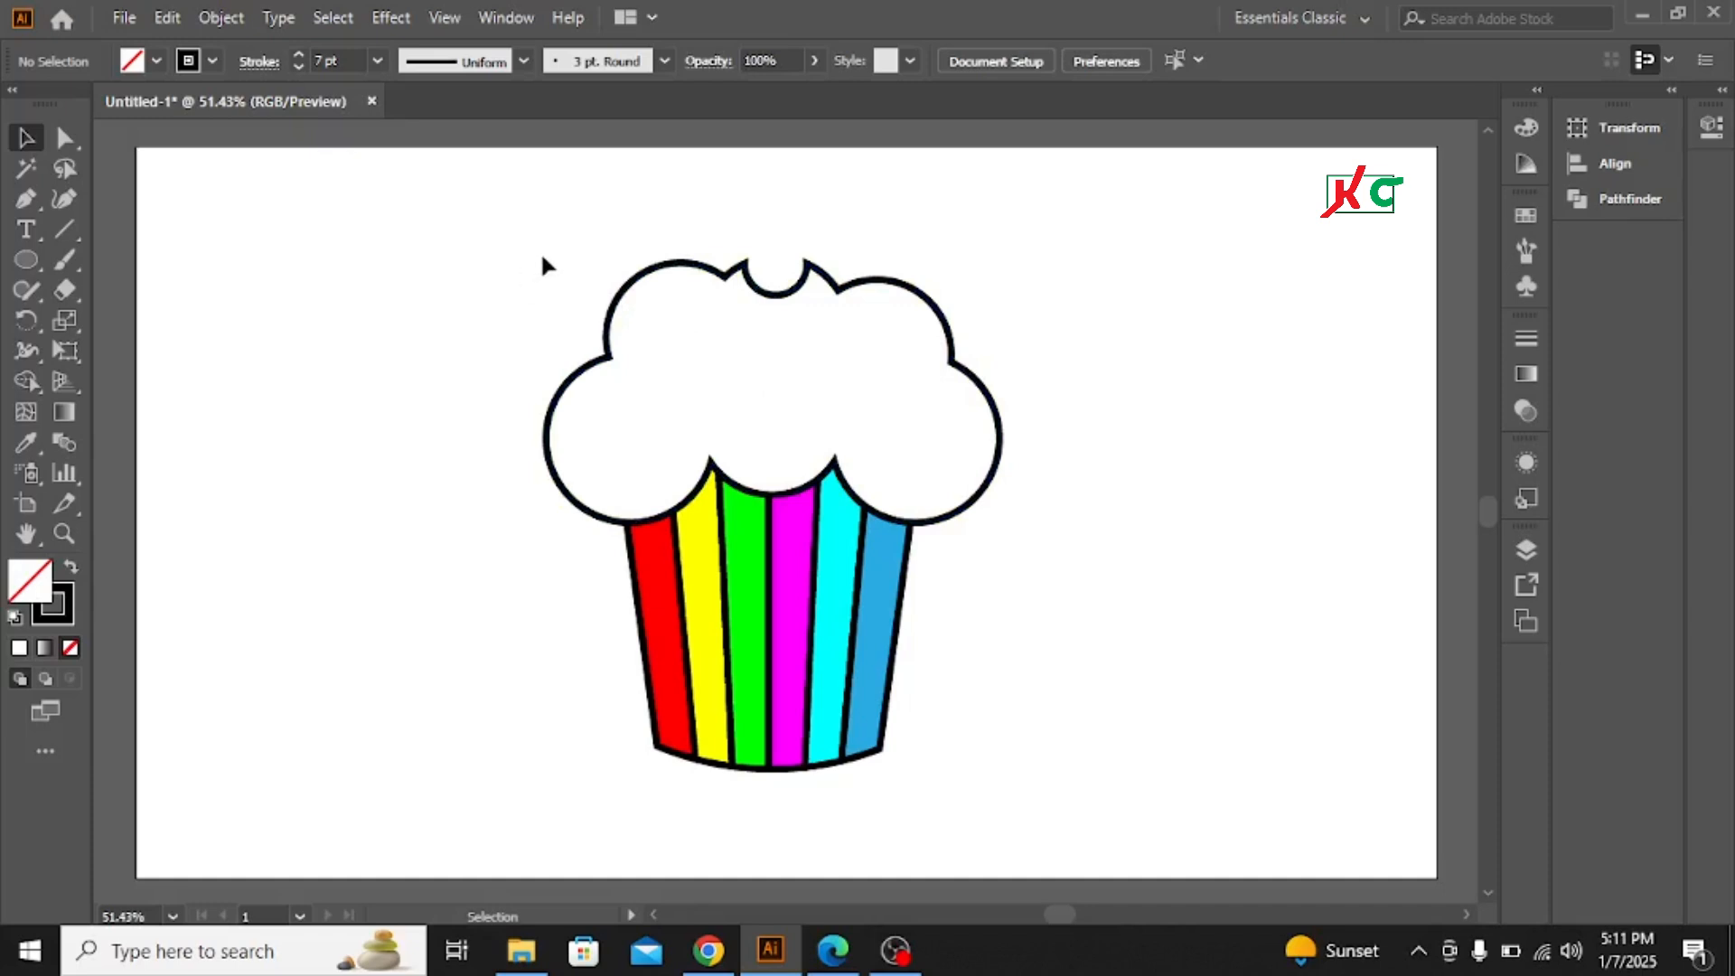
Move the finished cupcake drawing to the artboard's top-left corner
{"action": "left_click_drag", "start_coordinate": [537, 259], "coordinate": [845, 646]}
{"action": "left_click_drag", "start_coordinate": [770, 538], "coordinate": [222, 263]}
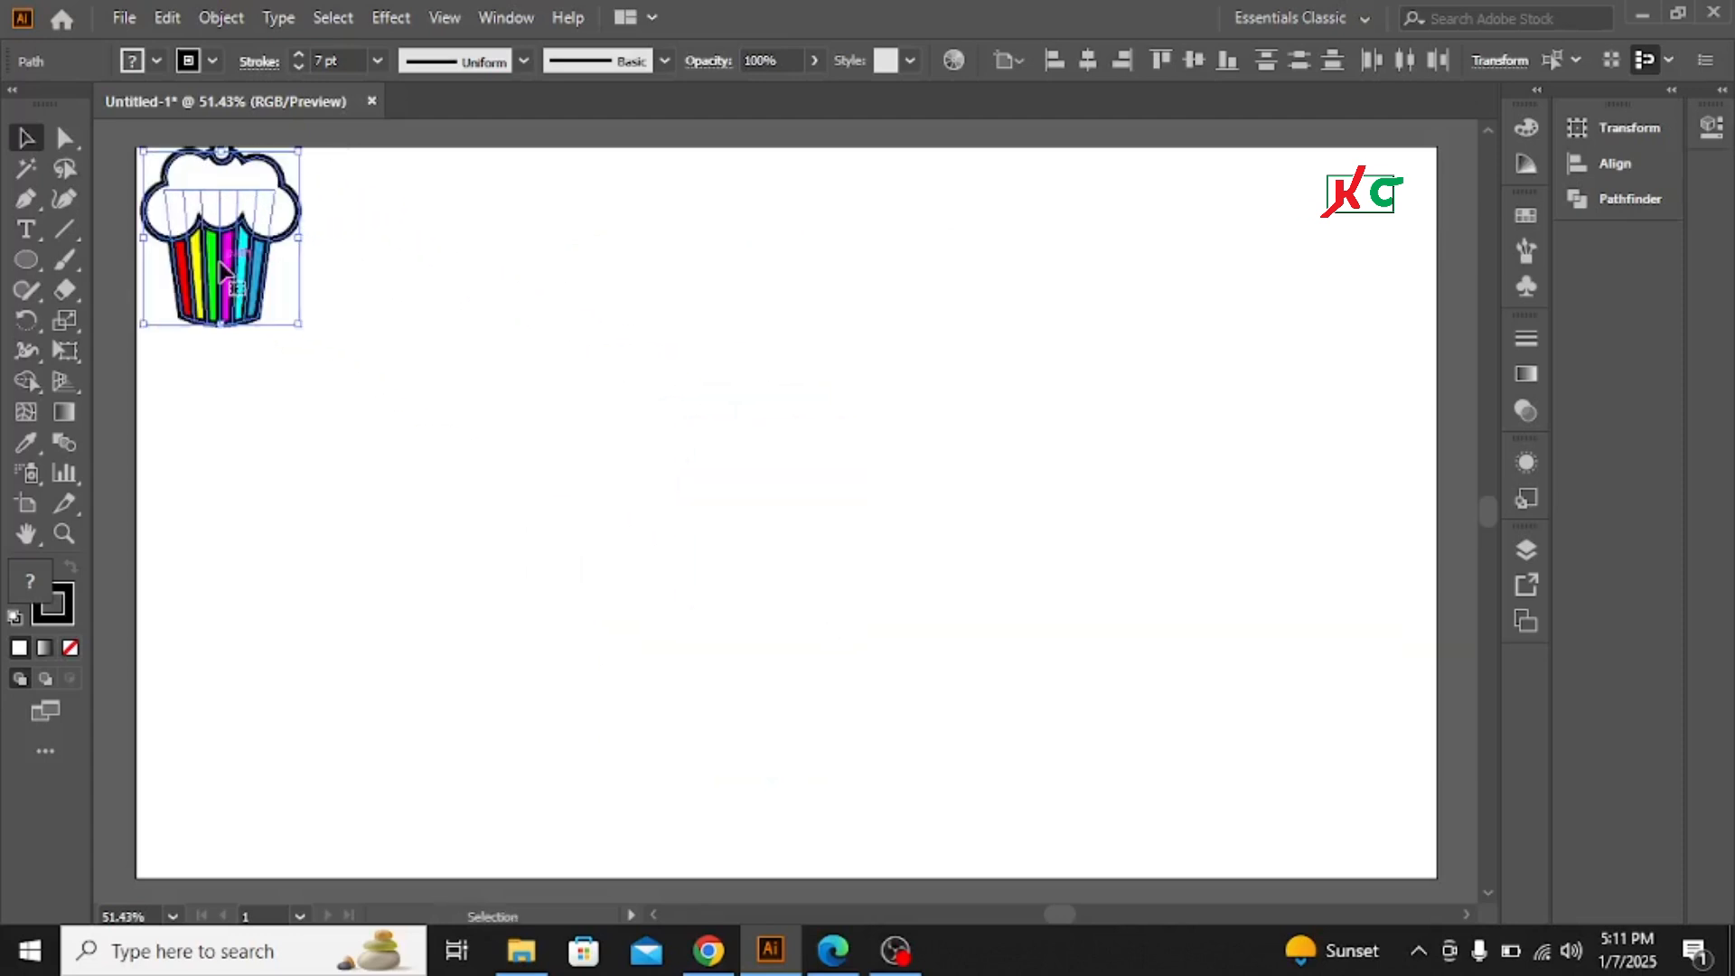
{"action": "left_click", "coordinate": [588, 372]}
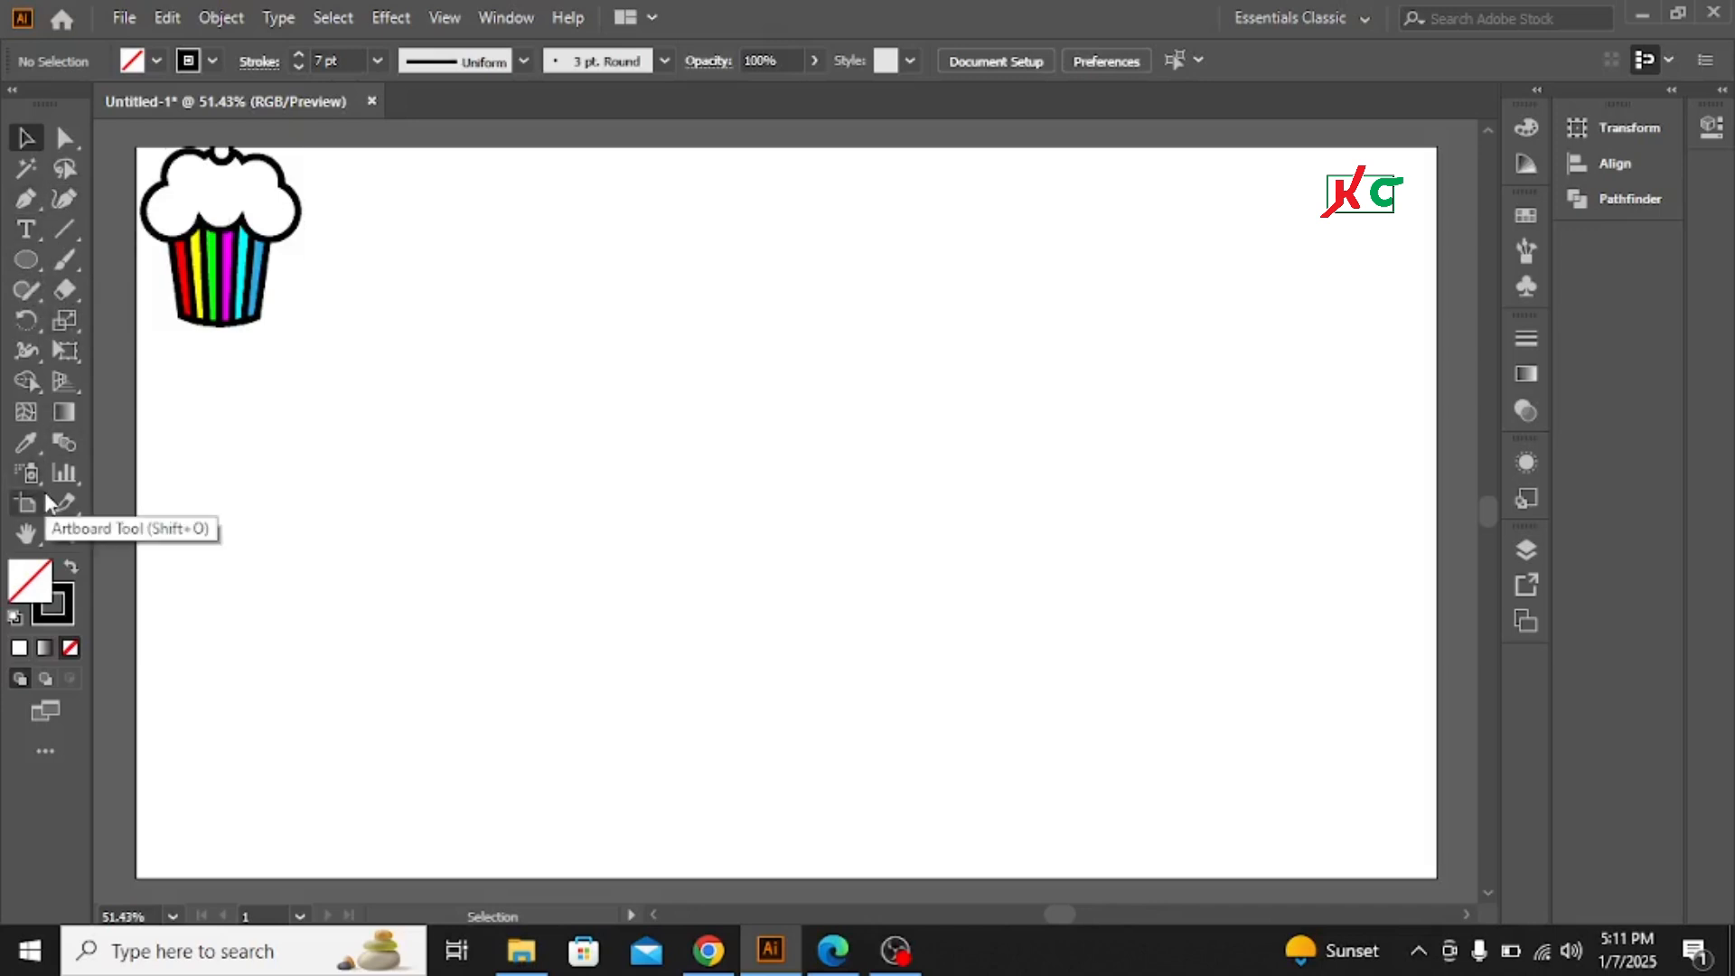
Draw a tall narrow rectangle with the Rectangle tool
{"action": "left_click", "coordinate": [26, 265]}
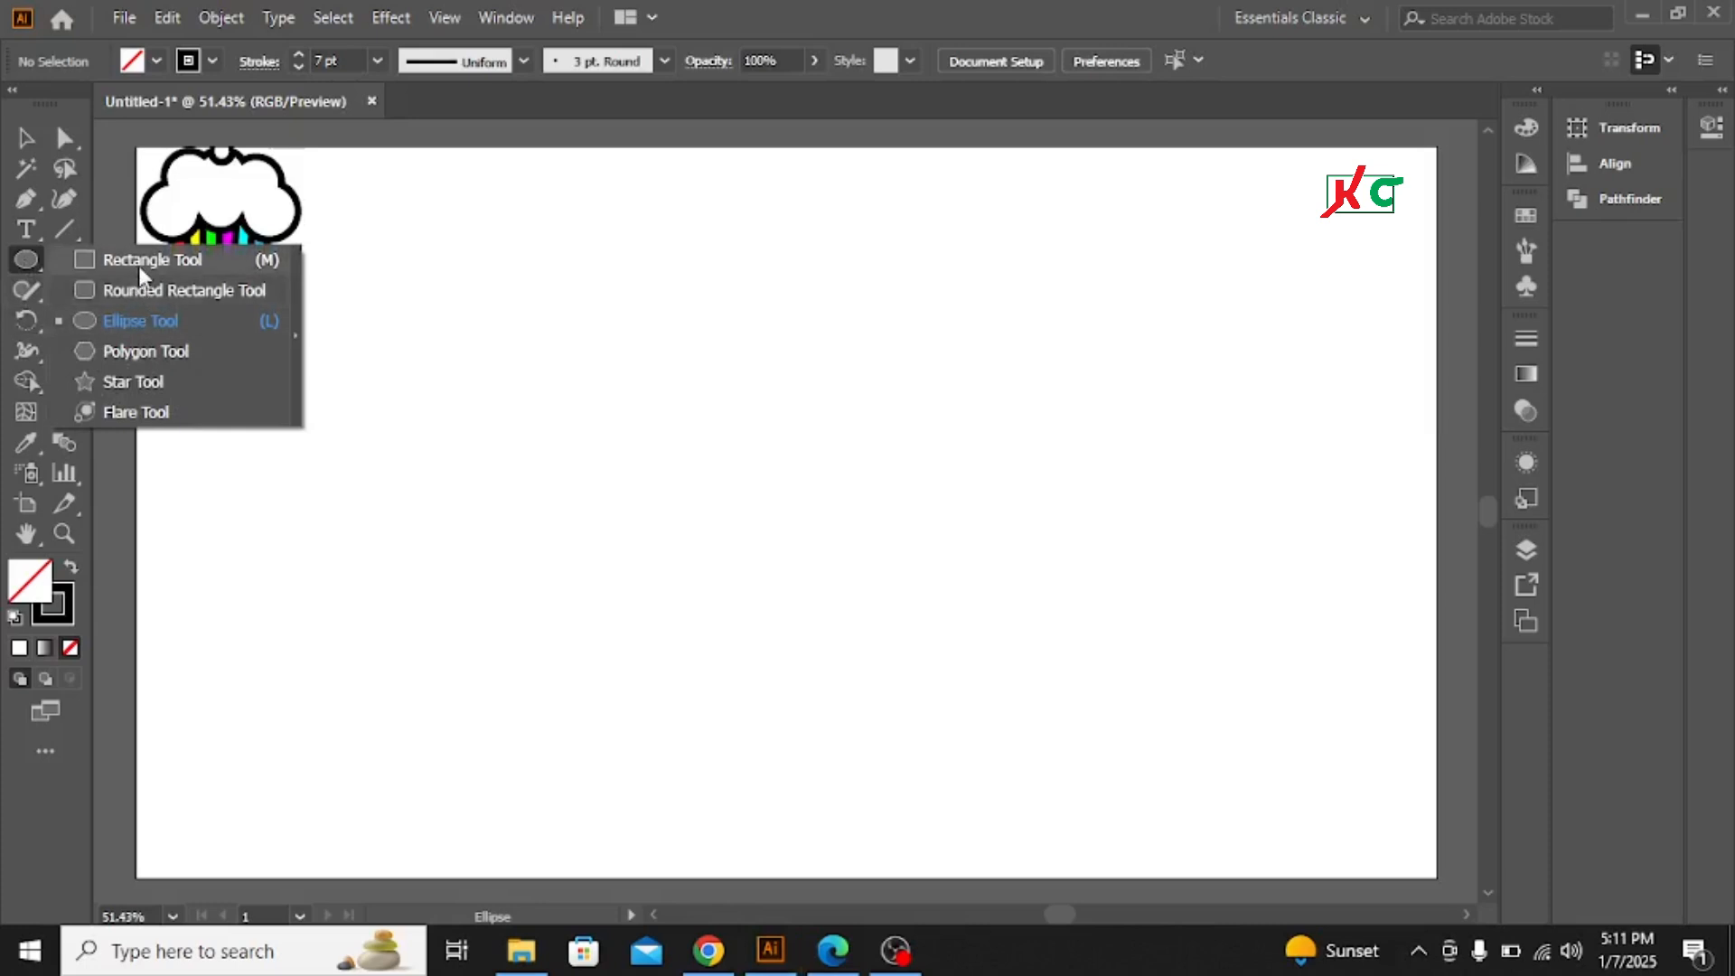
{"action": "left_click", "coordinate": [138, 263]}
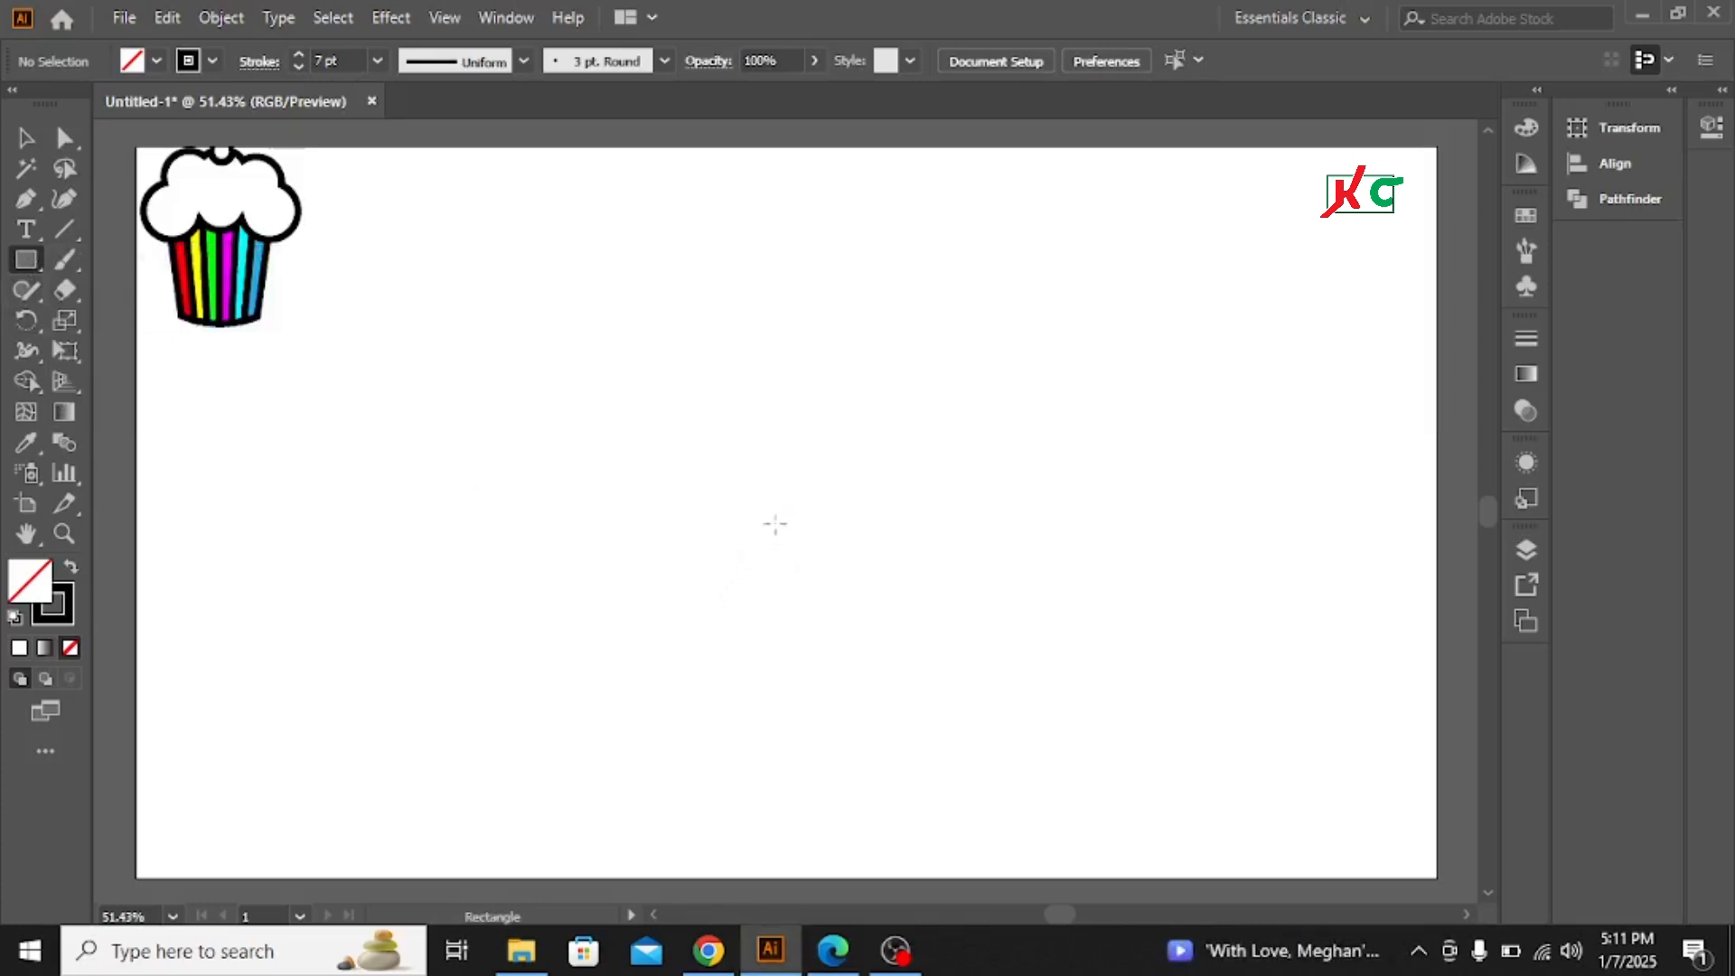
{"action": "mouse_move", "coordinate": [616, 321]}
{"action": "left_mouse_down"}
{"action": "mouse_move", "coordinate": [640, 472]}
{"action": "mouse_move", "coordinate": [686, 535]}
{"action": "mouse_move", "coordinate": [683, 661]}
{"action": "left_mouse_up"}
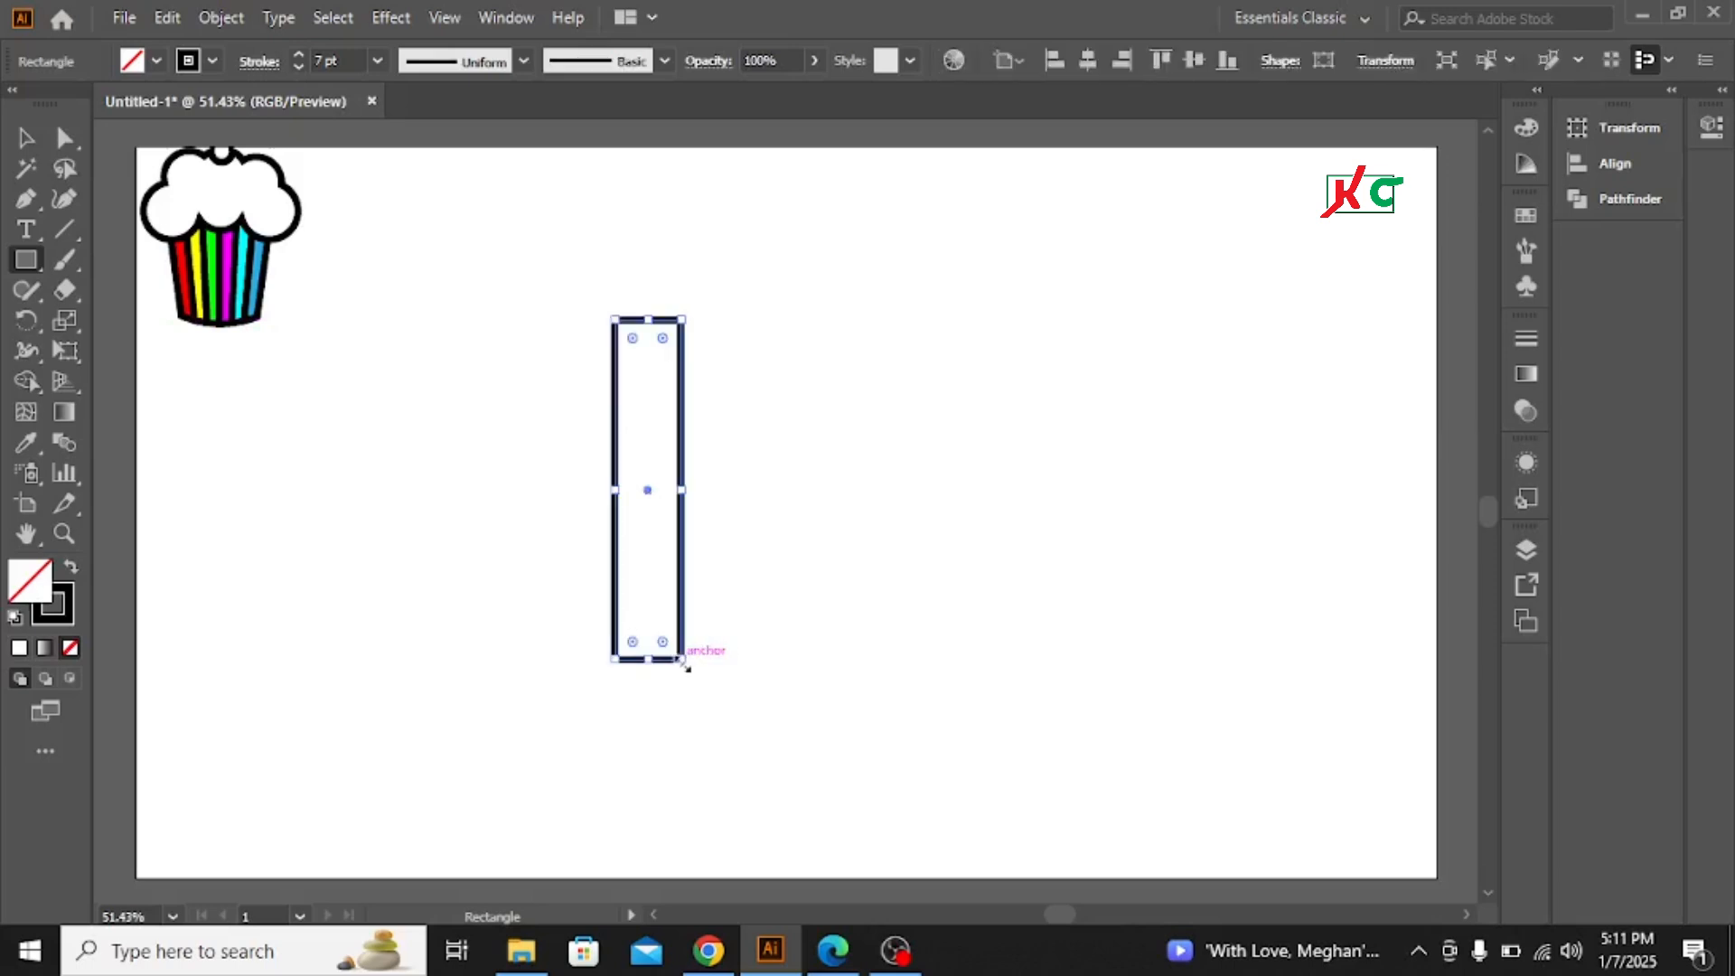
{"action": "left_click", "coordinate": [25, 137]}
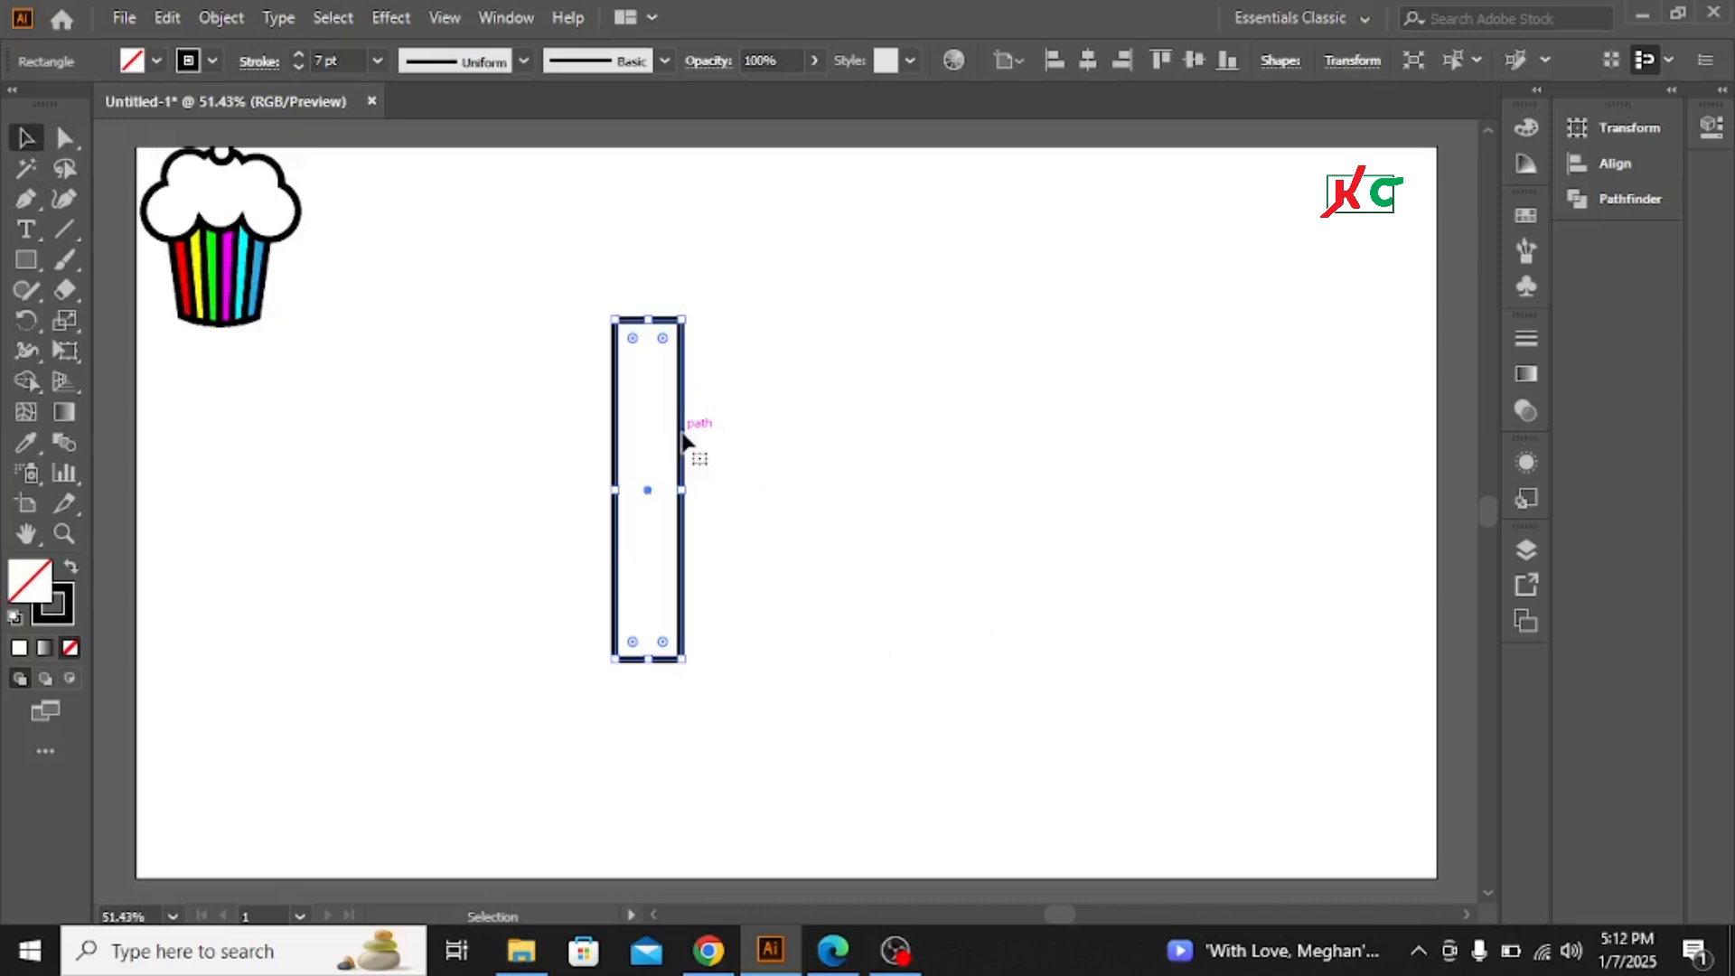
Duplicate the rectangle directly beside itself to the right
{"action": "key", "text": "alt"}
{"action": "left_click_drag", "start_coordinate": [684, 439], "coordinate": [751, 440]}
{"action": "key", "text": "shift"}
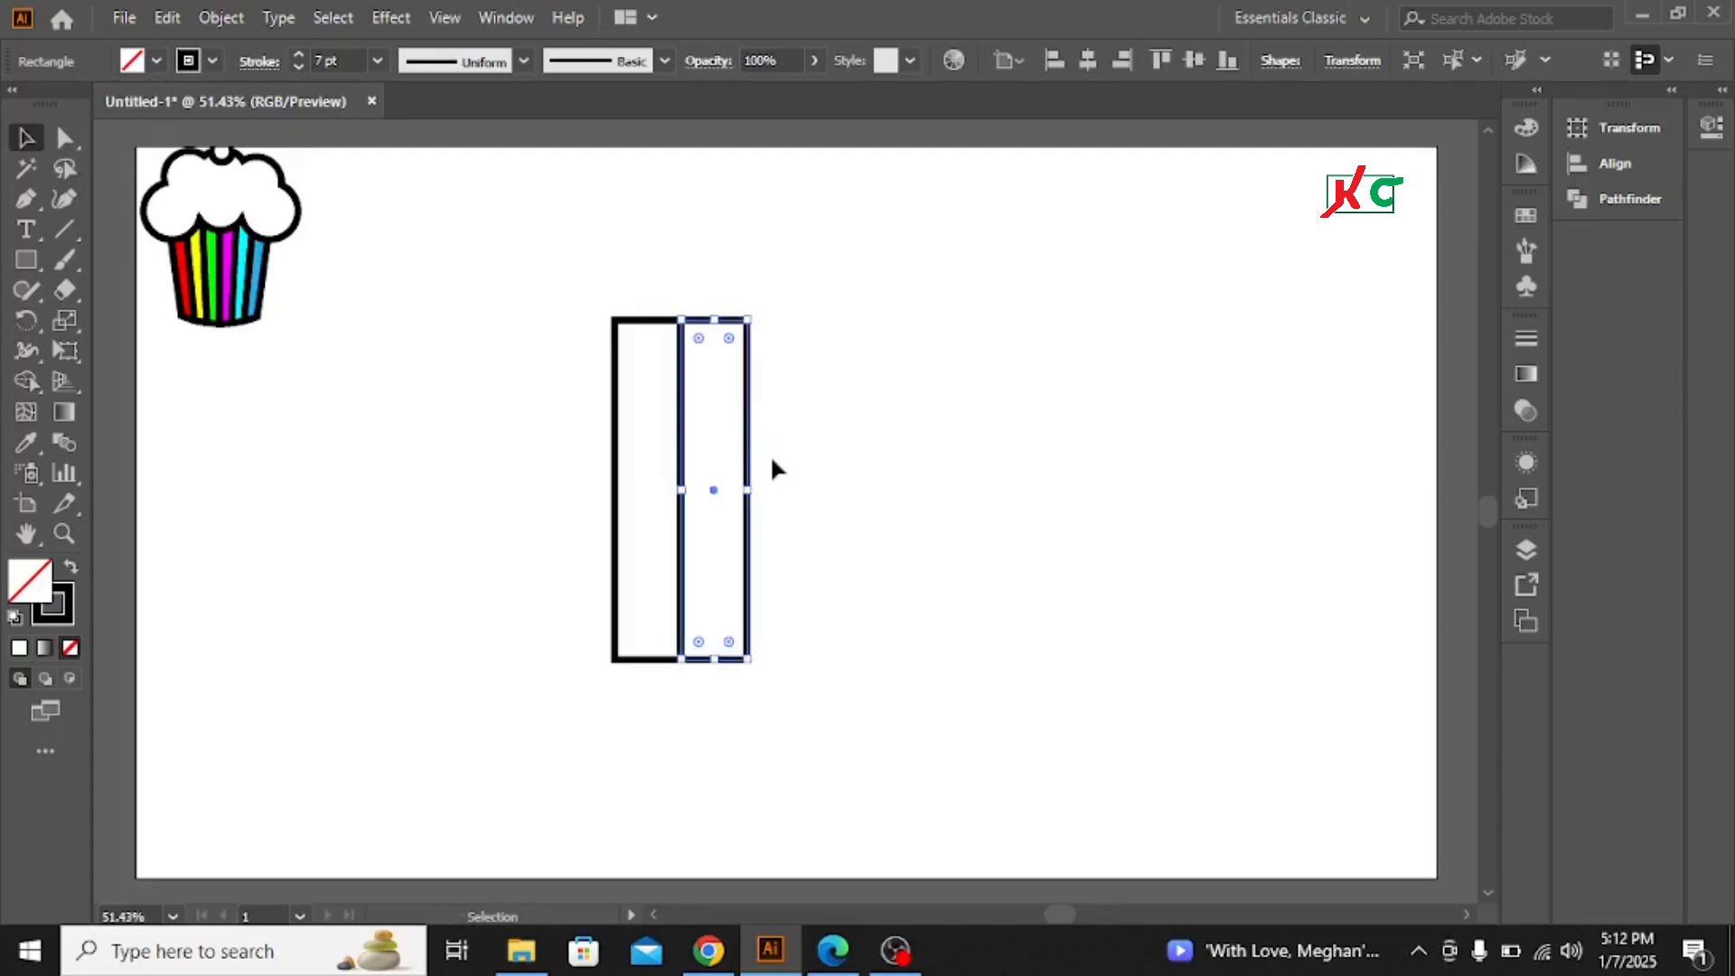
Check the two rectangles' alignment in outline view, then return to preview
{"action": "left_click", "coordinate": [495, 264]}
{"action": "left_click_drag", "start_coordinate": [541, 260], "coordinate": [949, 715]}
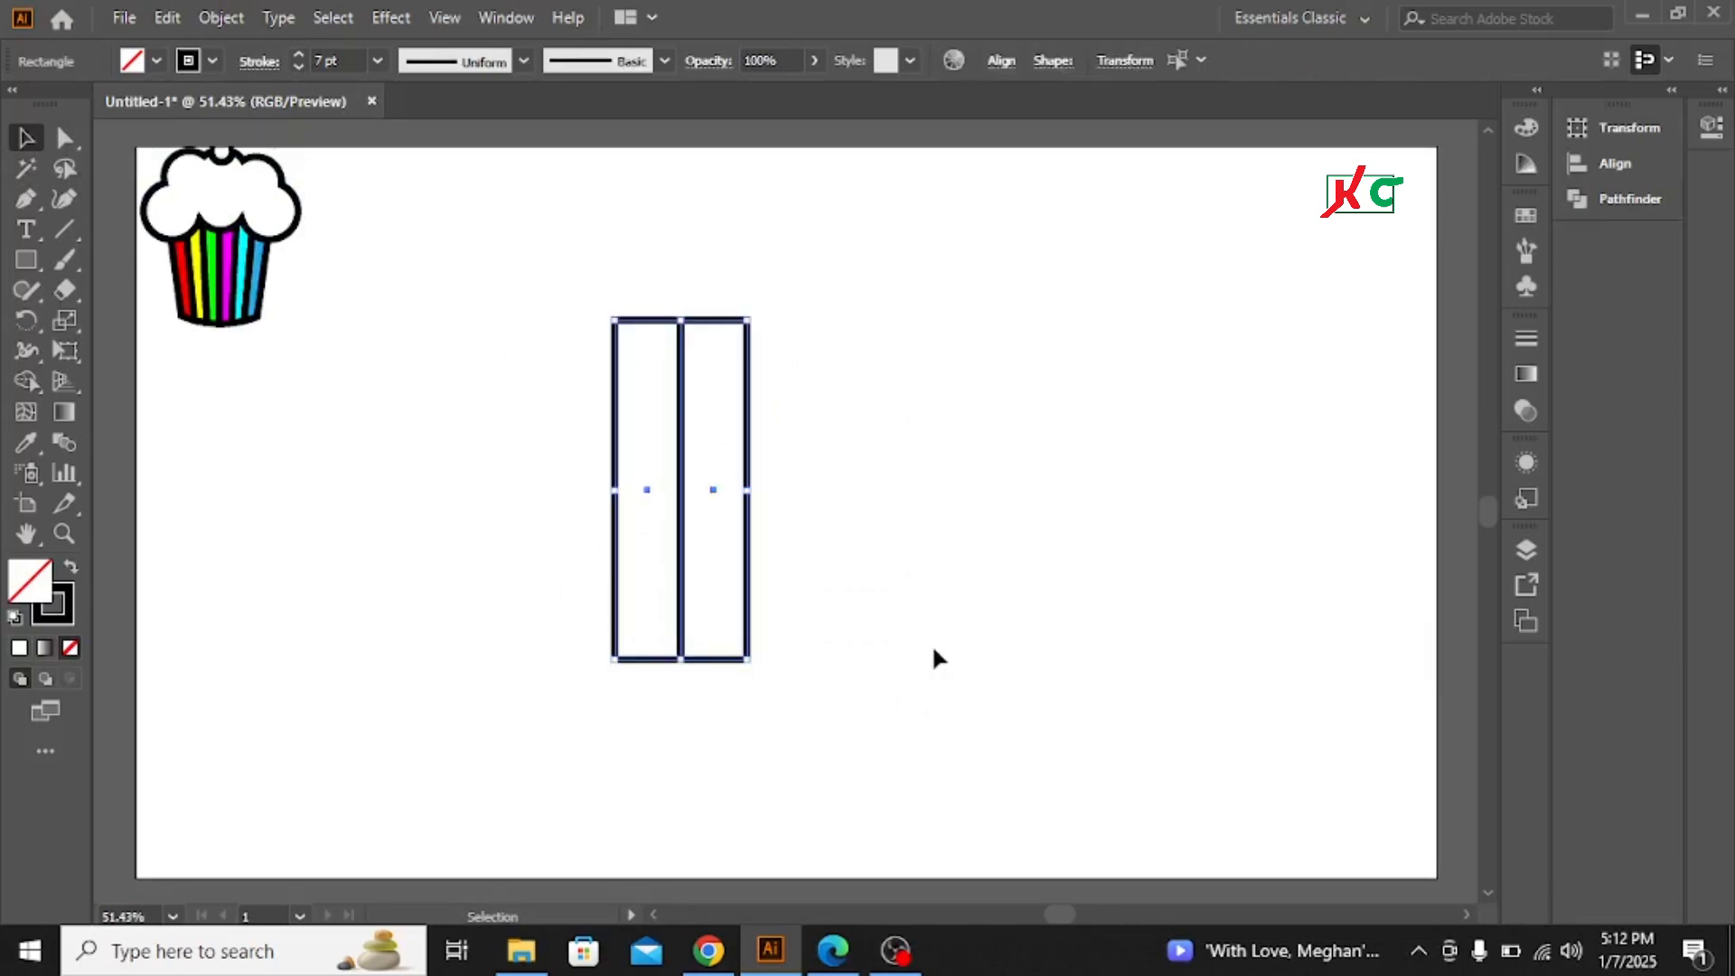
{"action": "key", "text": "a"}
{"action": "key", "text": "ctrl+y"}
{"action": "key", "text": "v"}
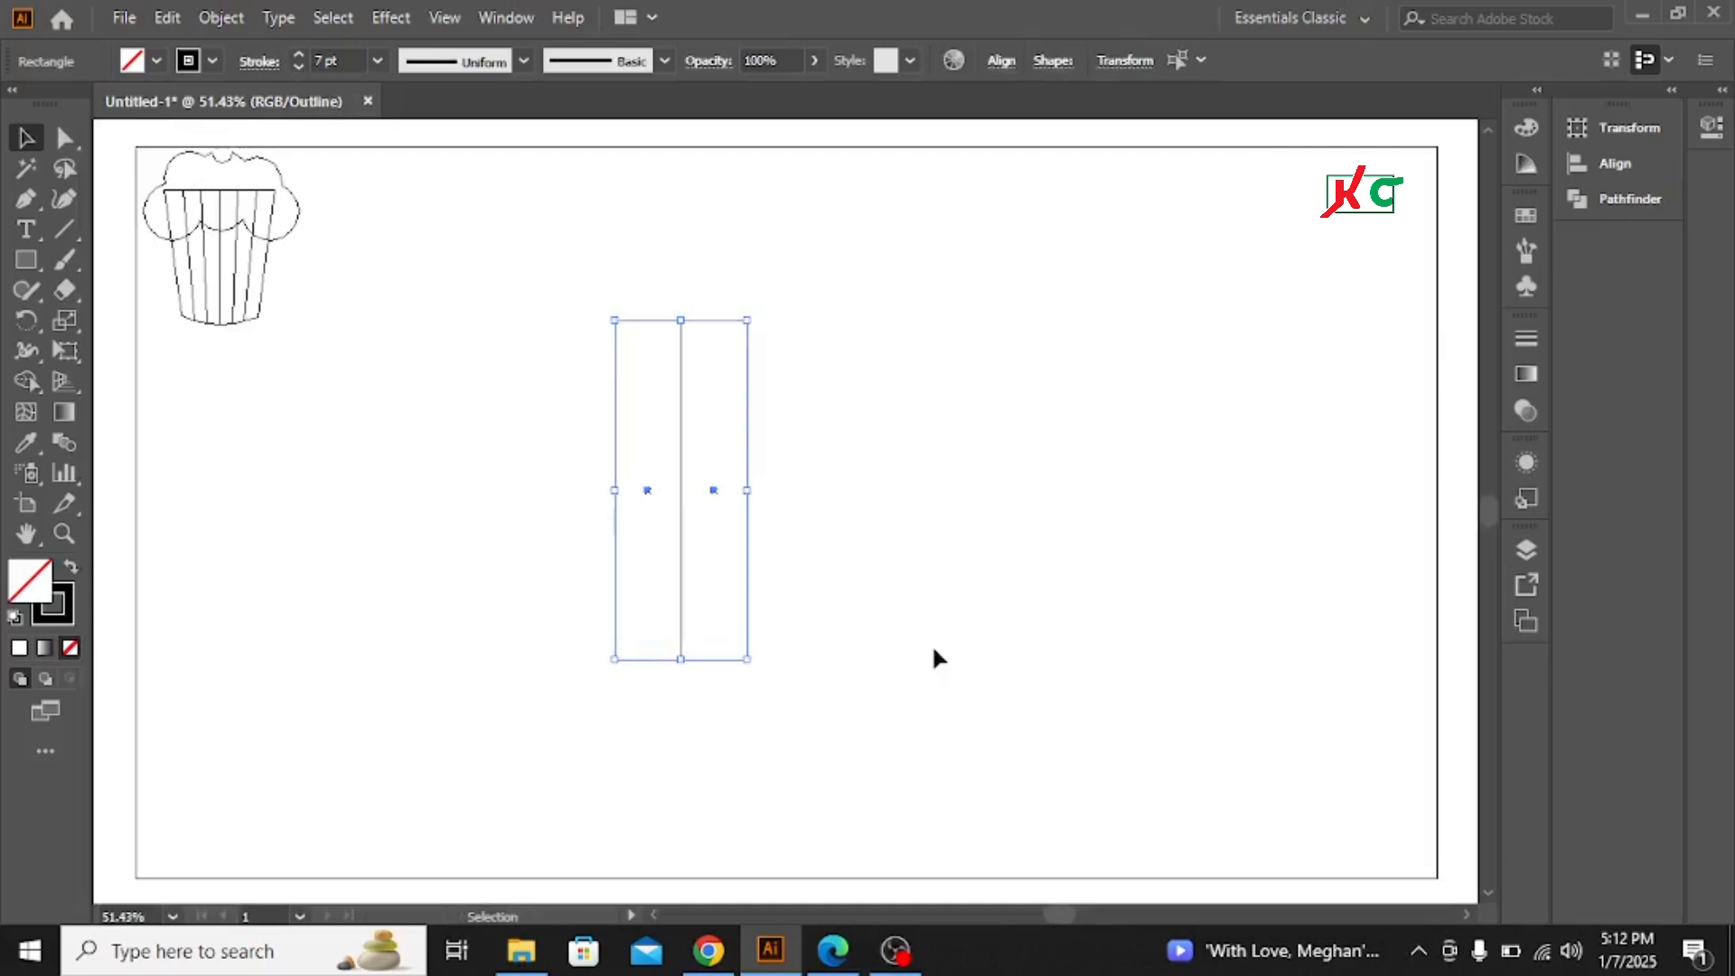
{"action": "left_click", "coordinate": [950, 476]}
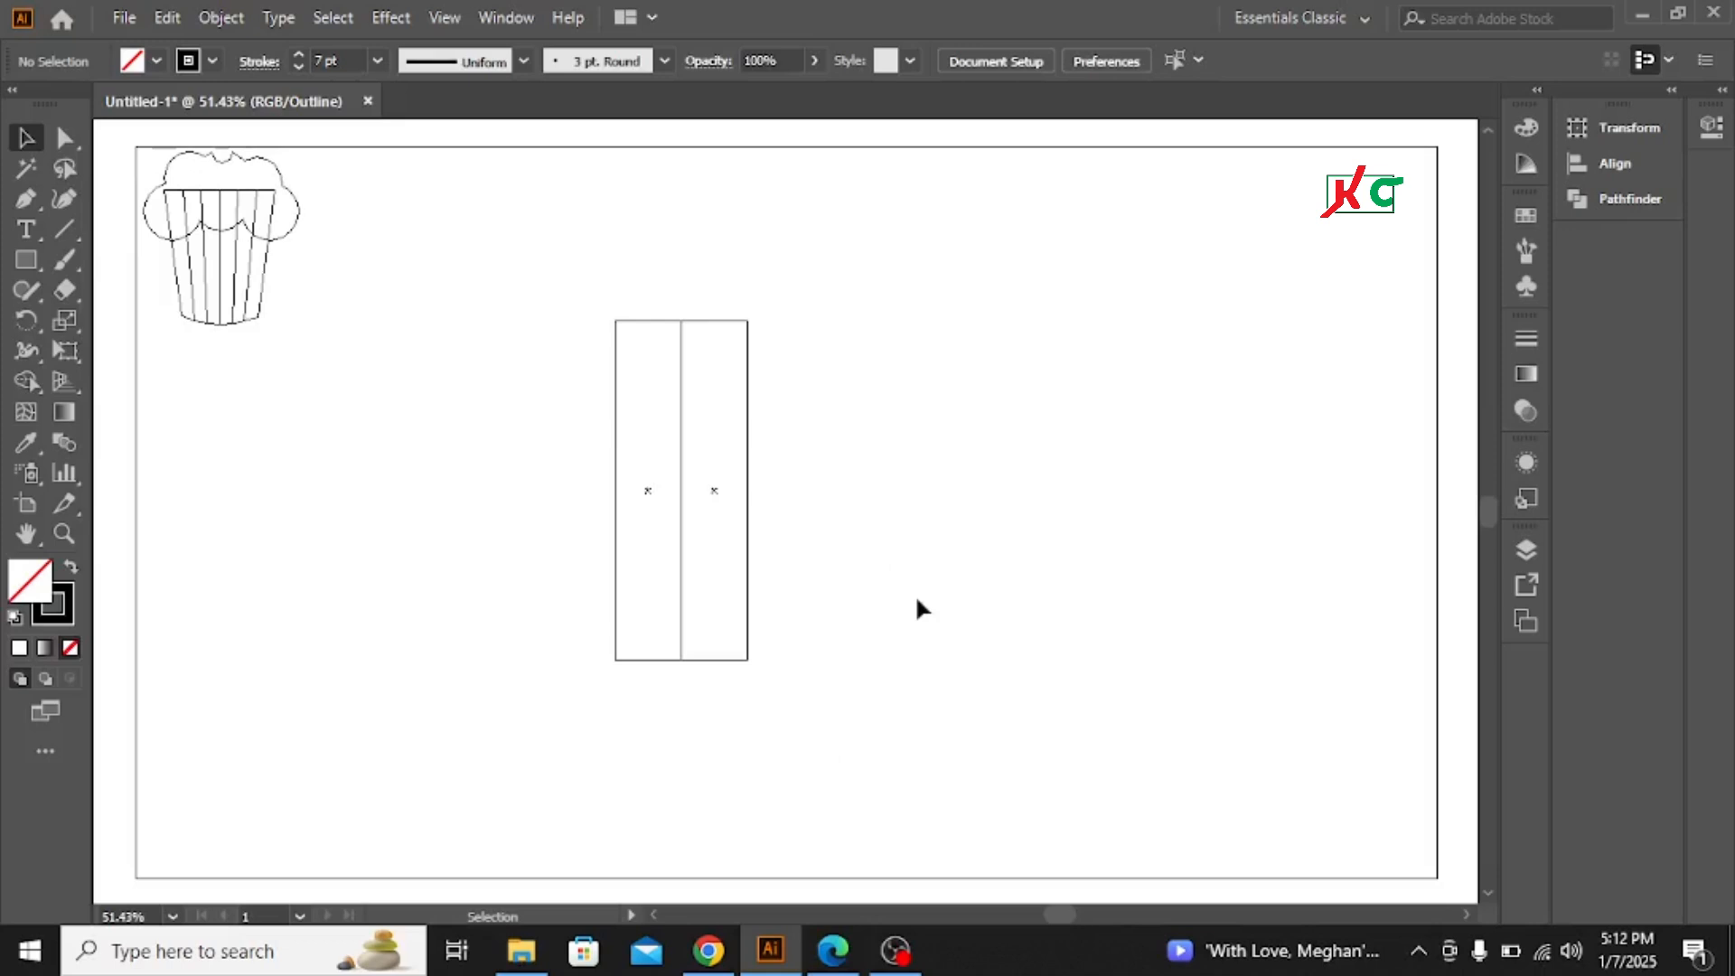
{"action": "key", "text": "ctrl+y"}
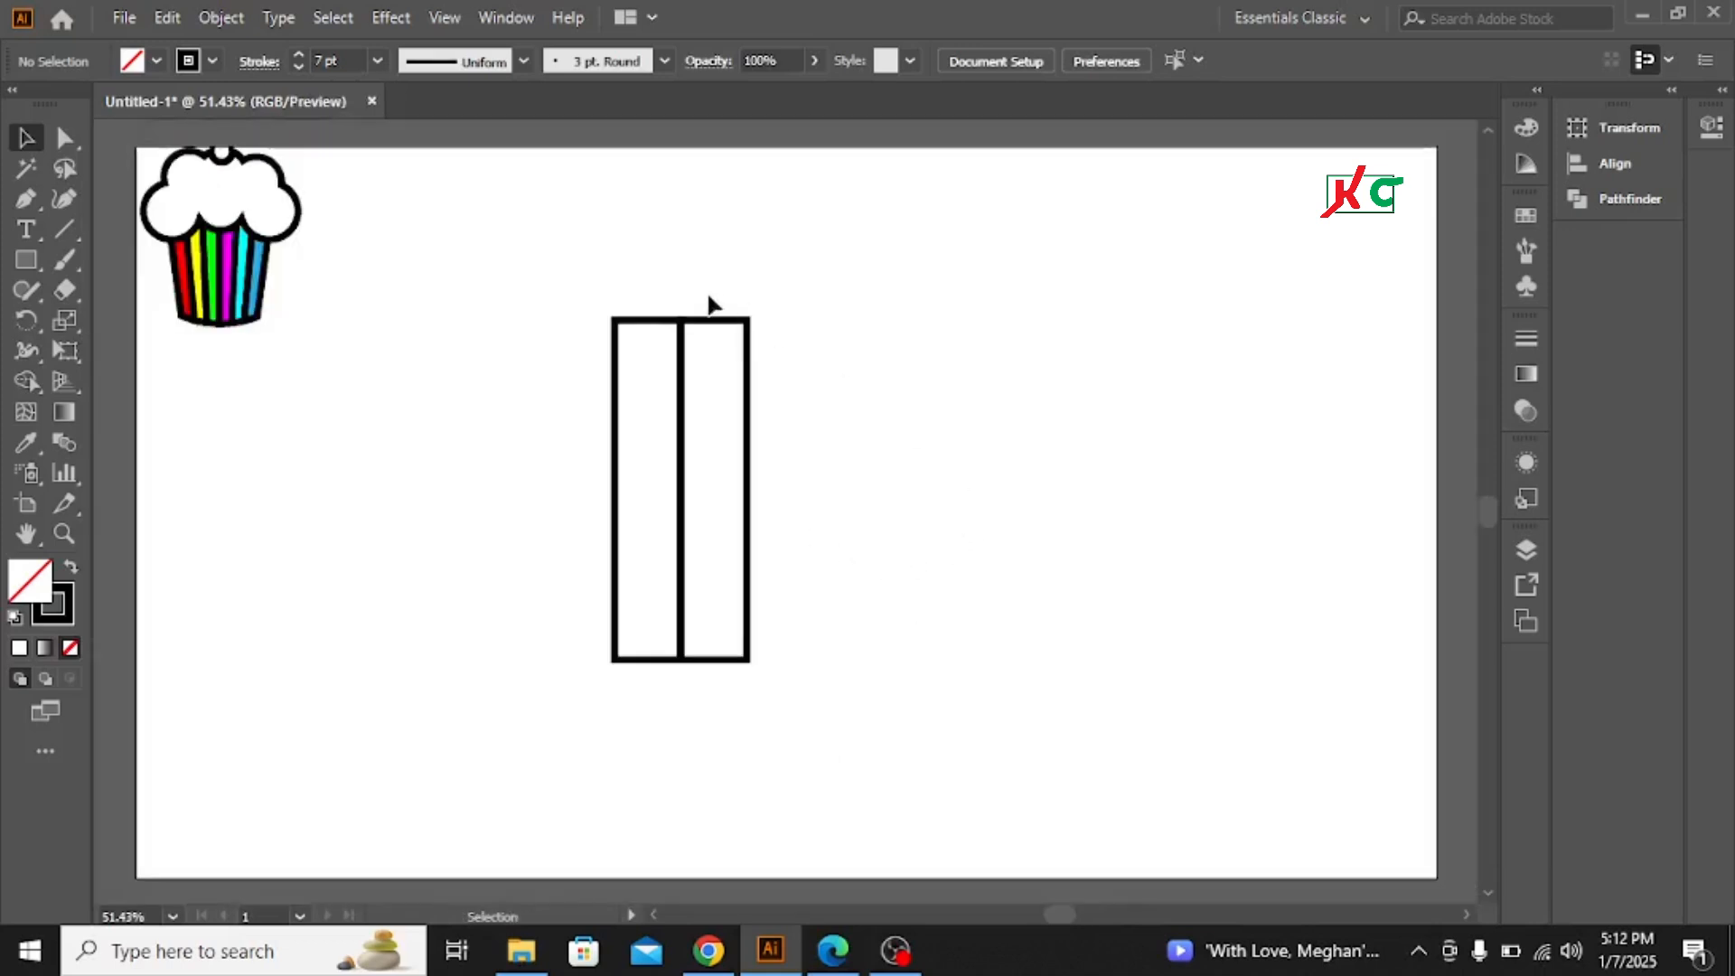
{"action": "left_click_drag", "start_coordinate": [517, 284], "coordinate": [900, 576]}
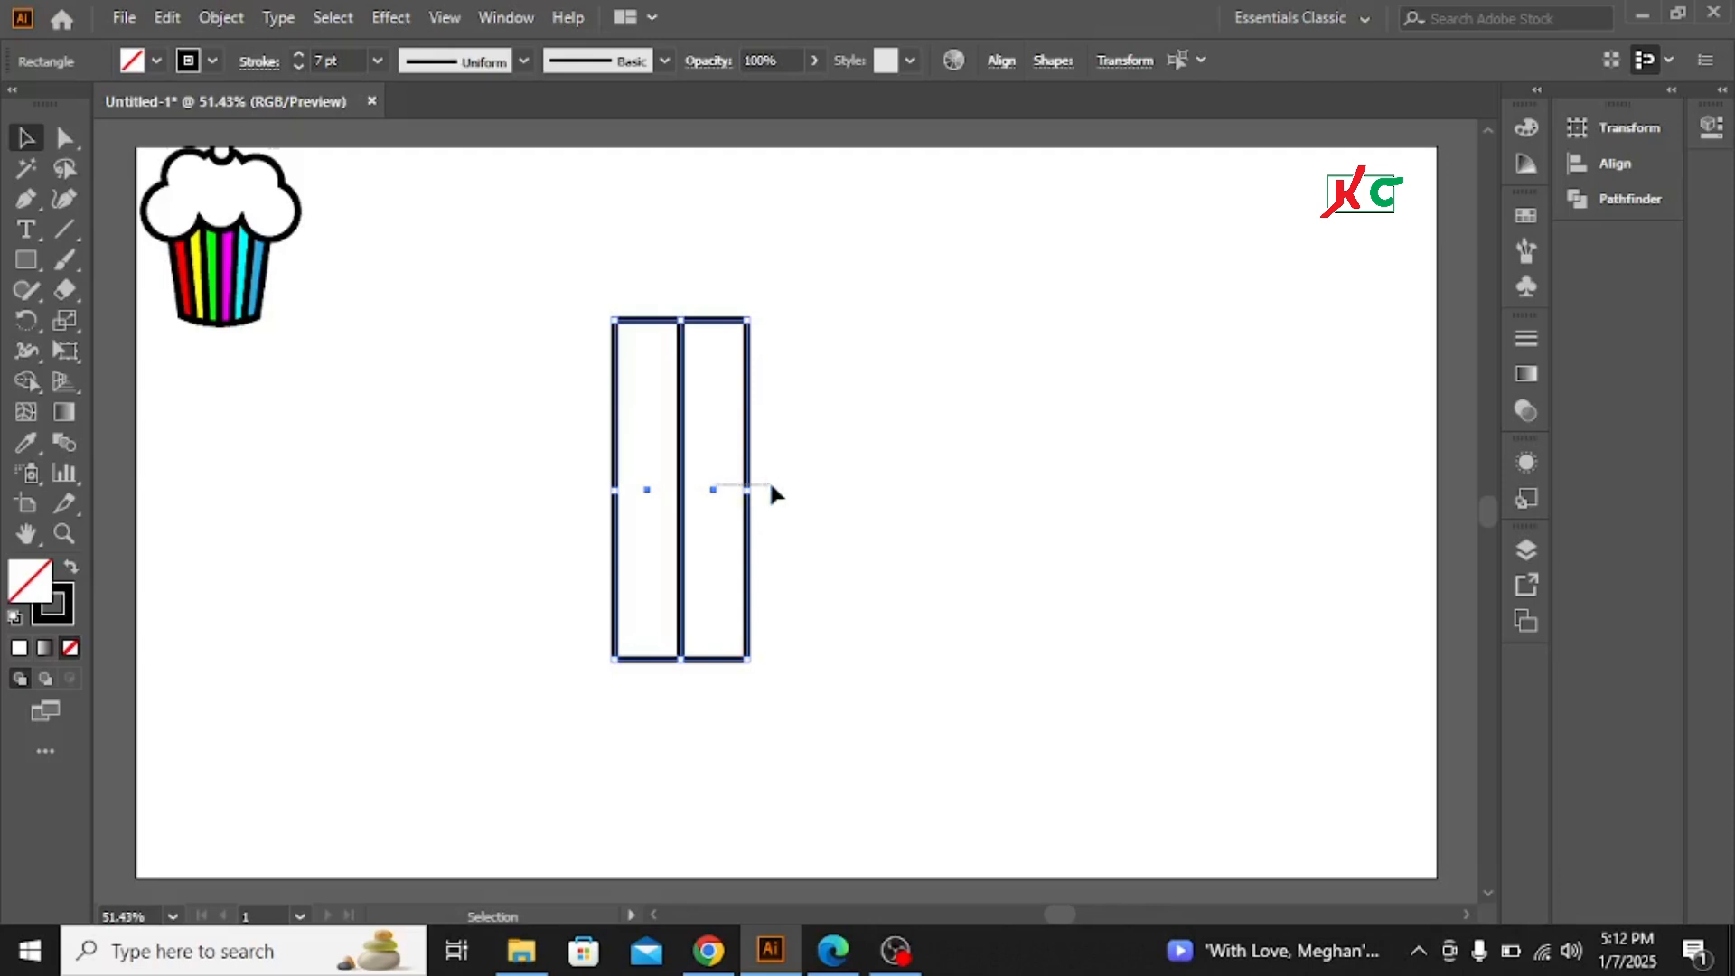
{"action": "left_click", "coordinate": [711, 410]}
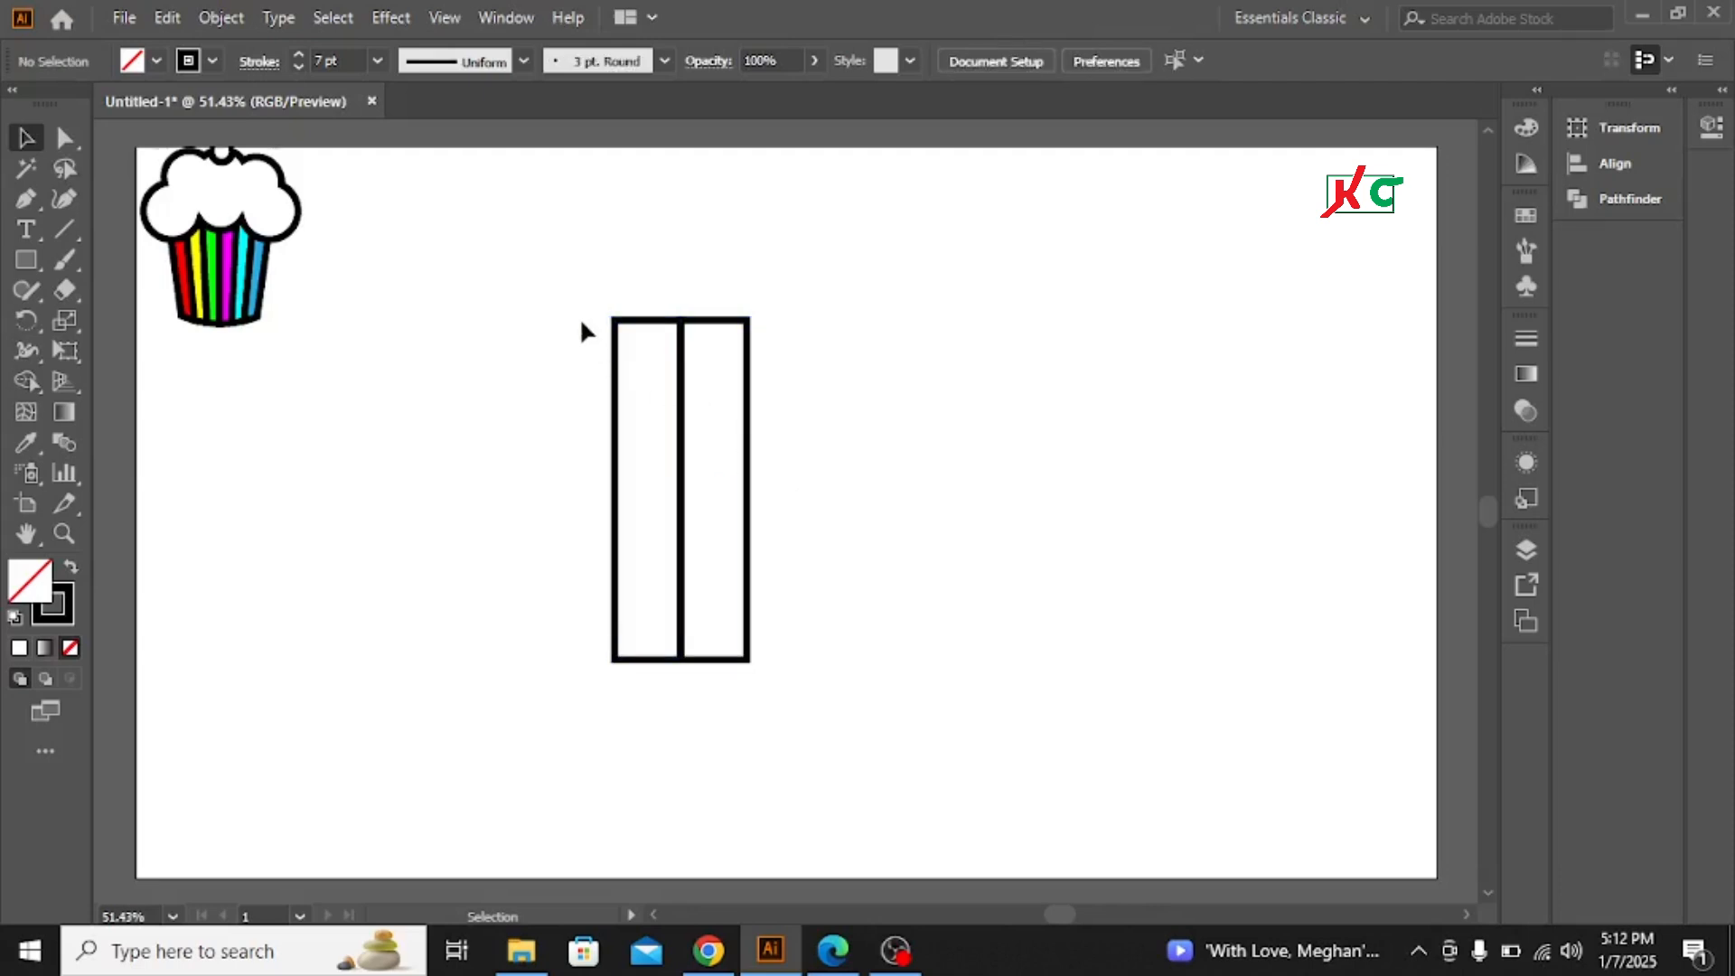
Duplicate the pair of rectangles to the right and repeat the transform to make six adjacent strips
{"action": "left_click_drag", "start_coordinate": [566, 271], "coordinate": [854, 476]}
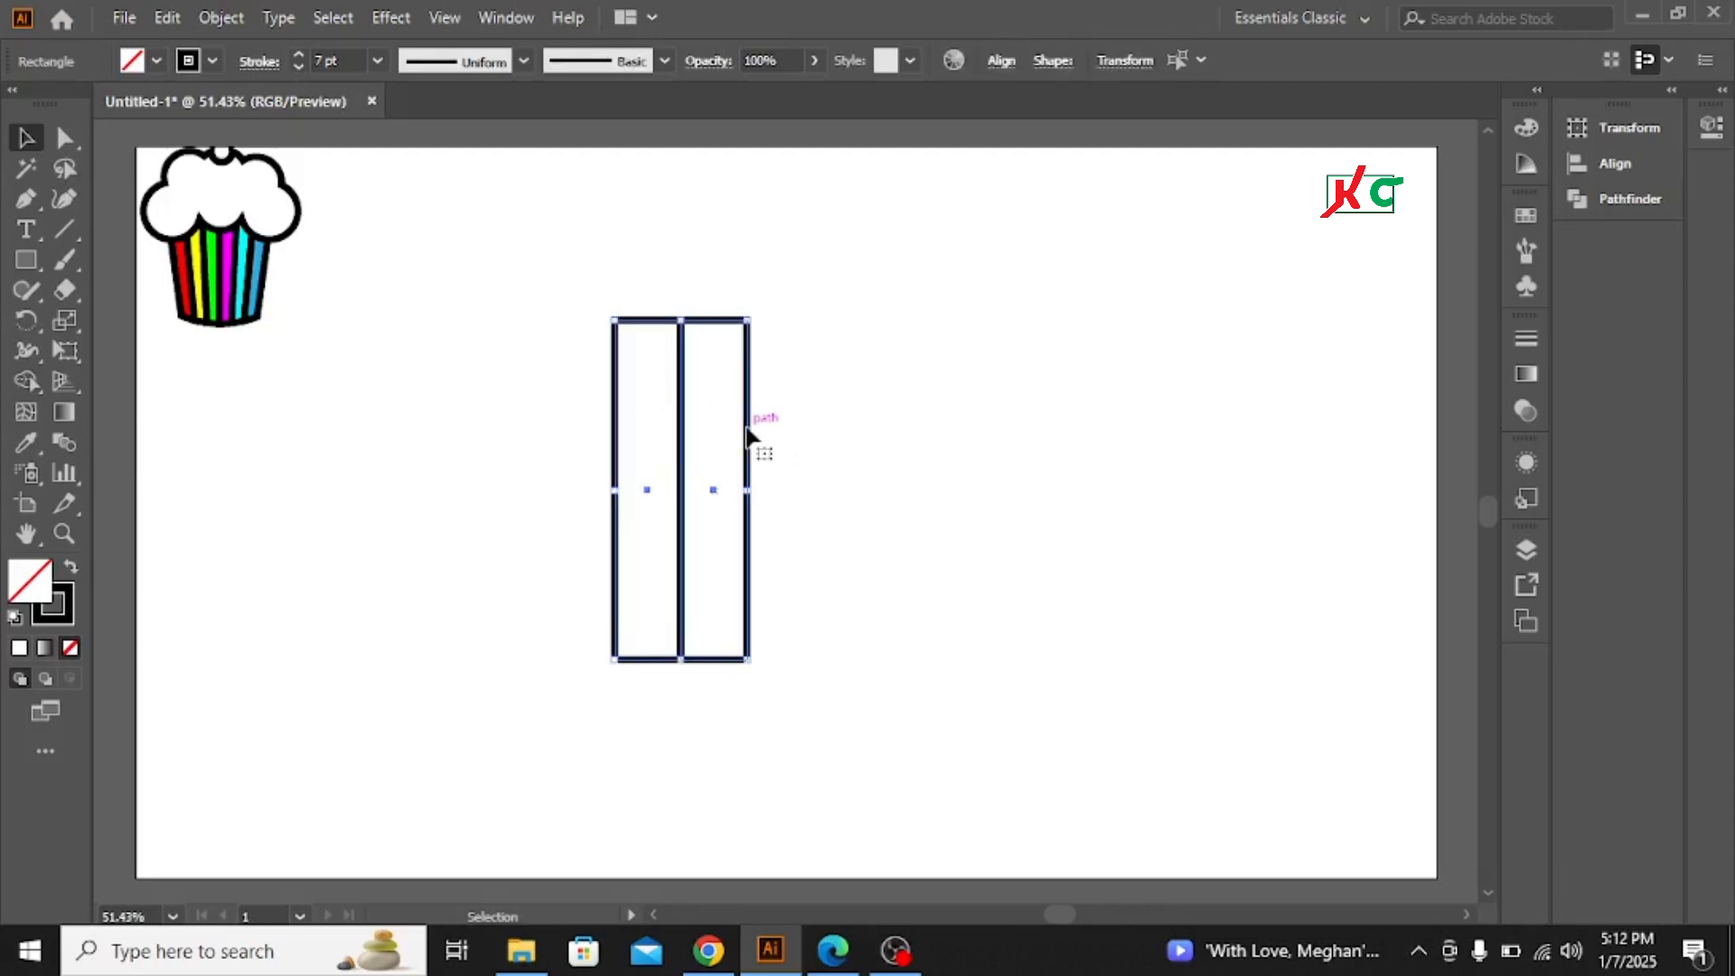
{"action": "left_click_drag", "start_coordinate": [747, 436], "coordinate": [882, 436]}
{"action": "key", "text": "shift"}
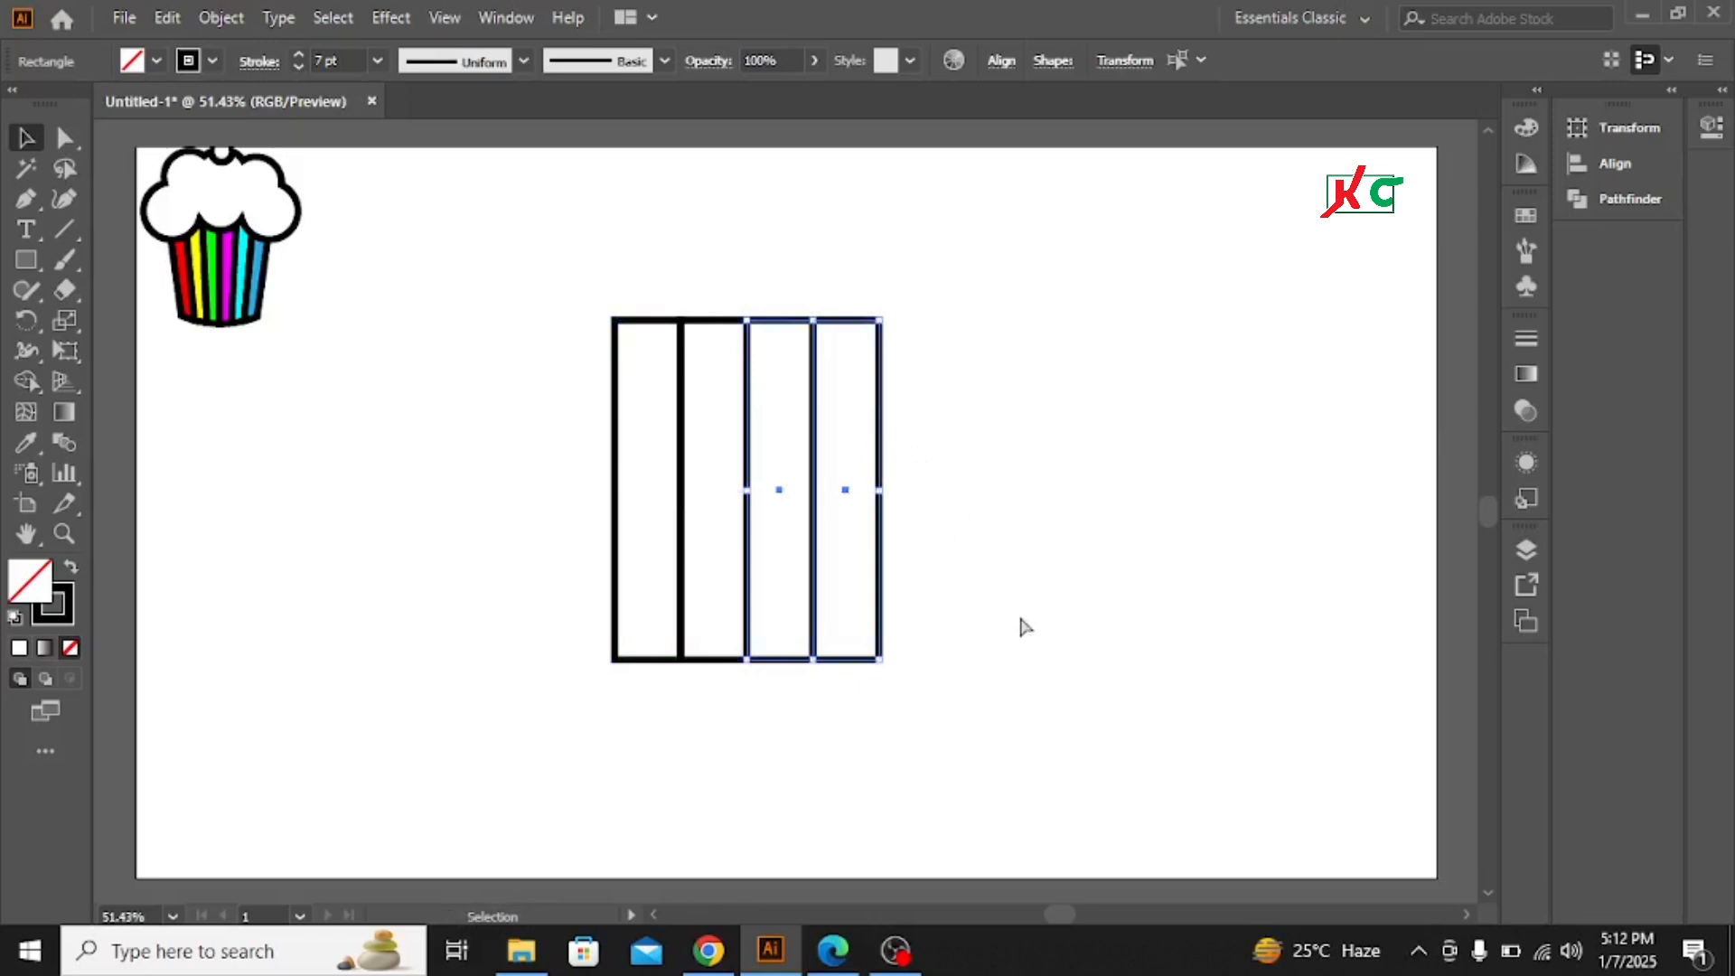
{"action": "key", "text": "a"}
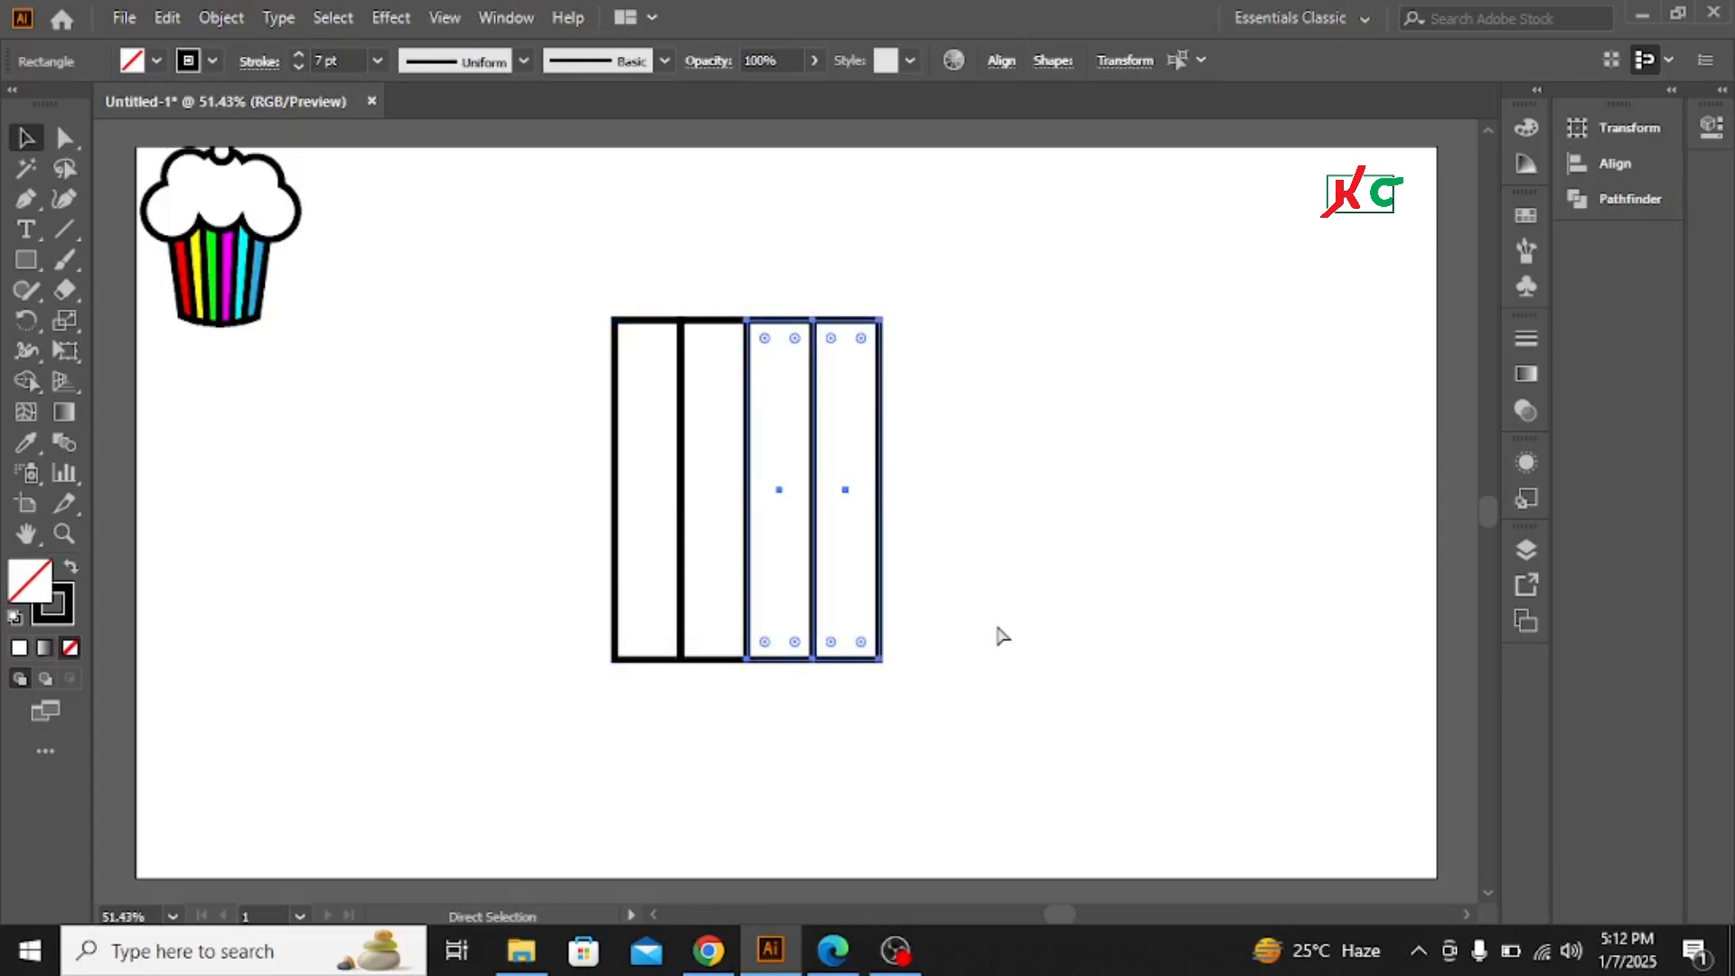
{"action": "key", "text": "ctrl+d"}
{"action": "key", "text": "v"}
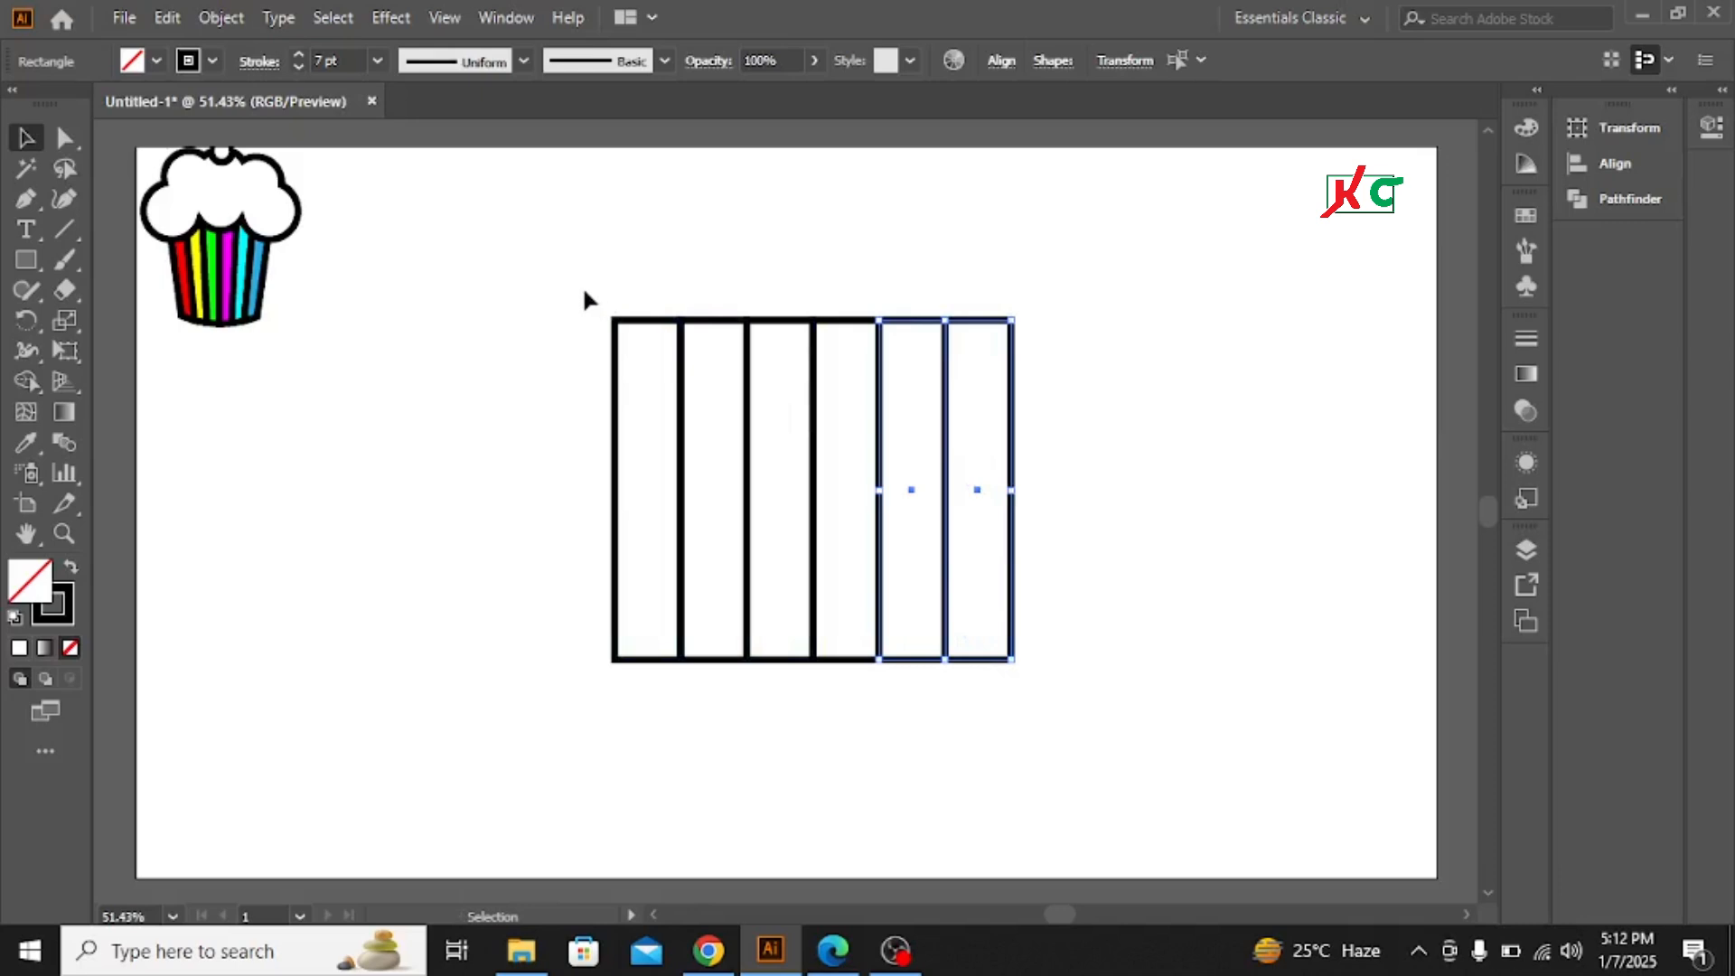
{"action": "left_click", "coordinate": [545, 269]}
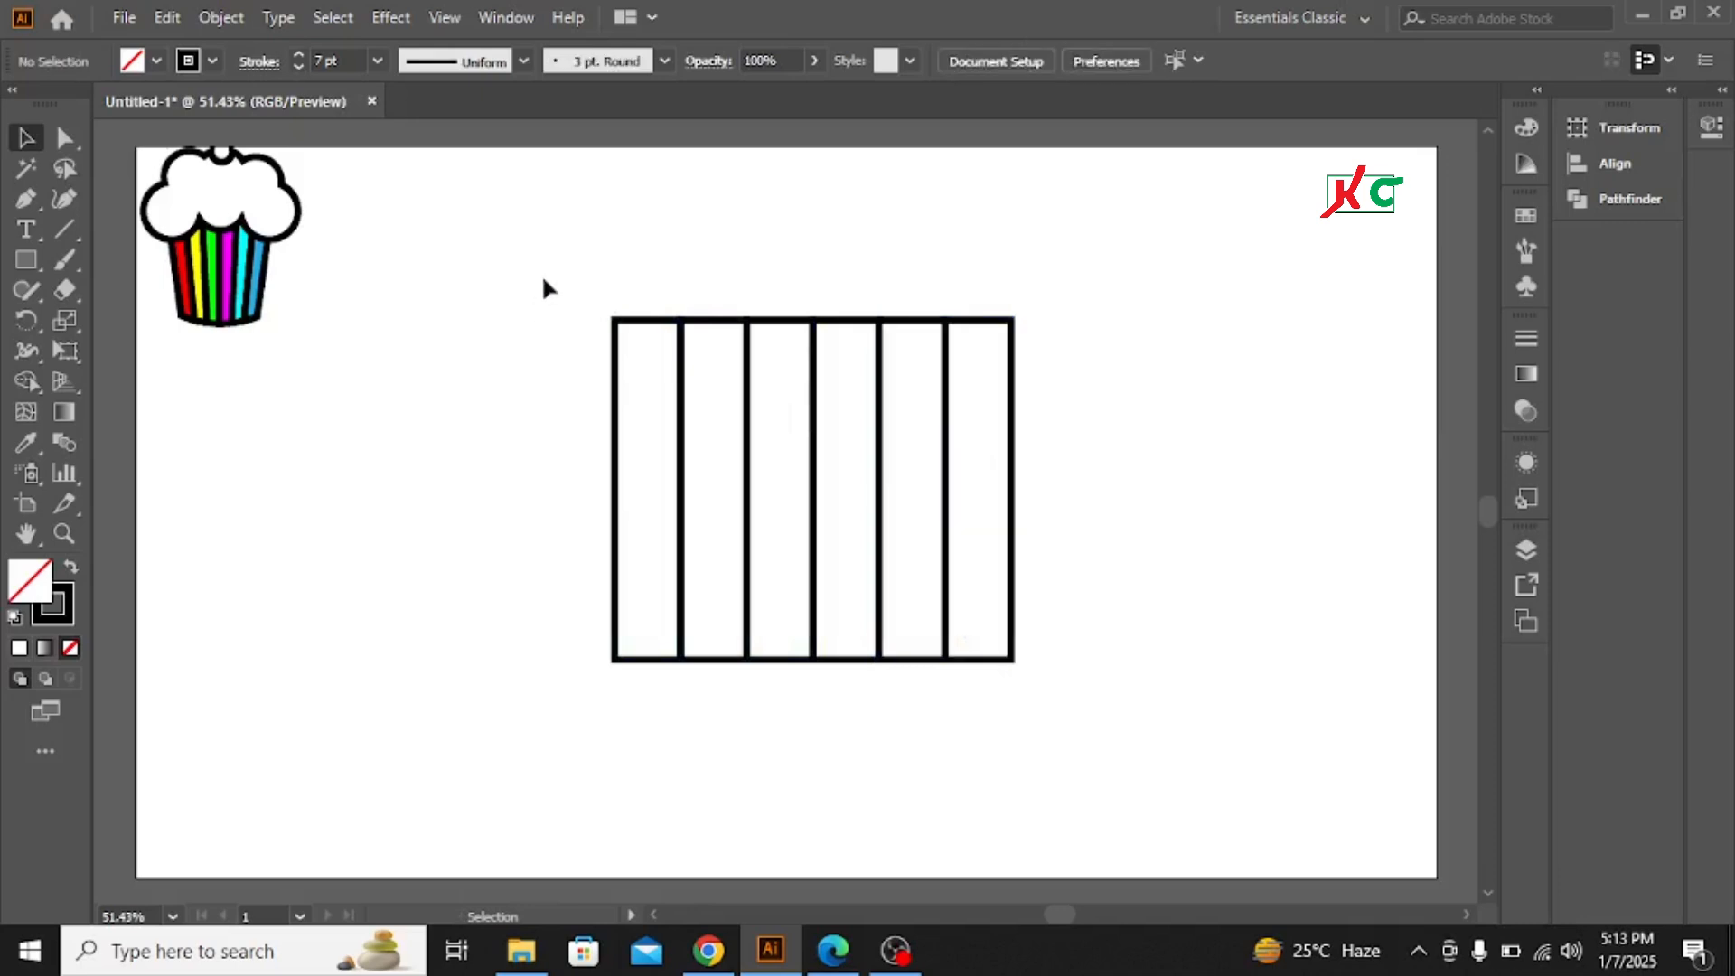
Taper the six strips into a cup shape with Perspective Distort, narrowing the bottom edge
{"action": "left_click_drag", "start_coordinate": [541, 265], "coordinate": [1099, 575]}
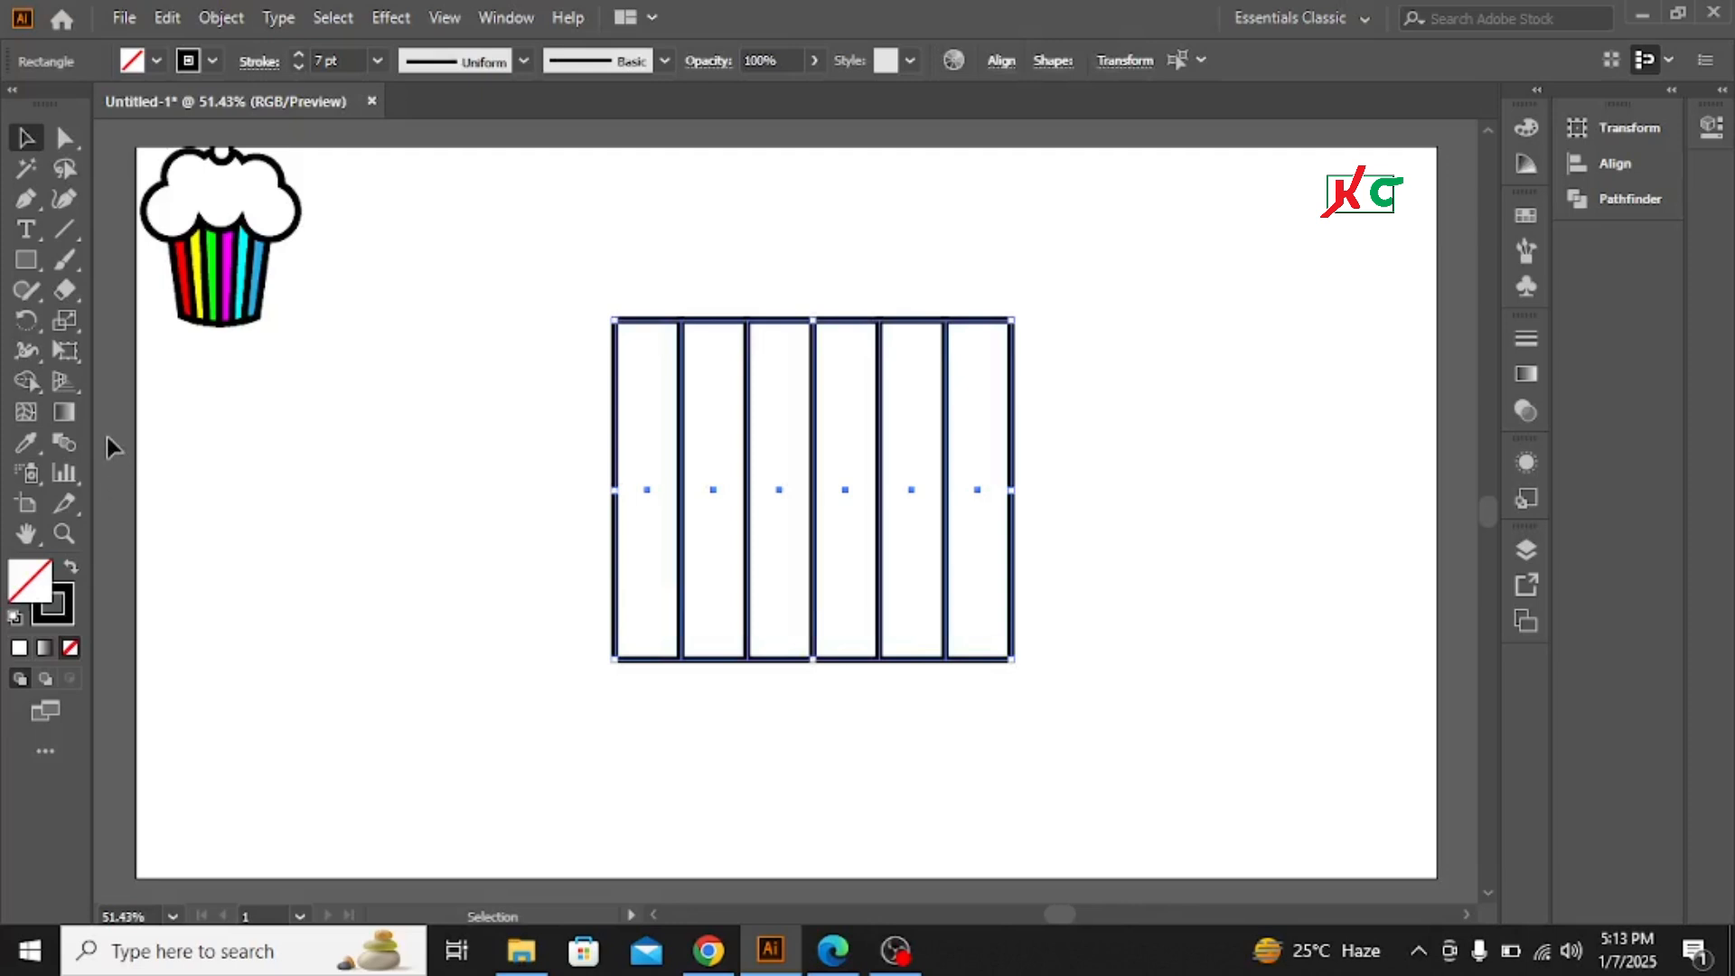
{"action": "left_click", "coordinate": [69, 353]}
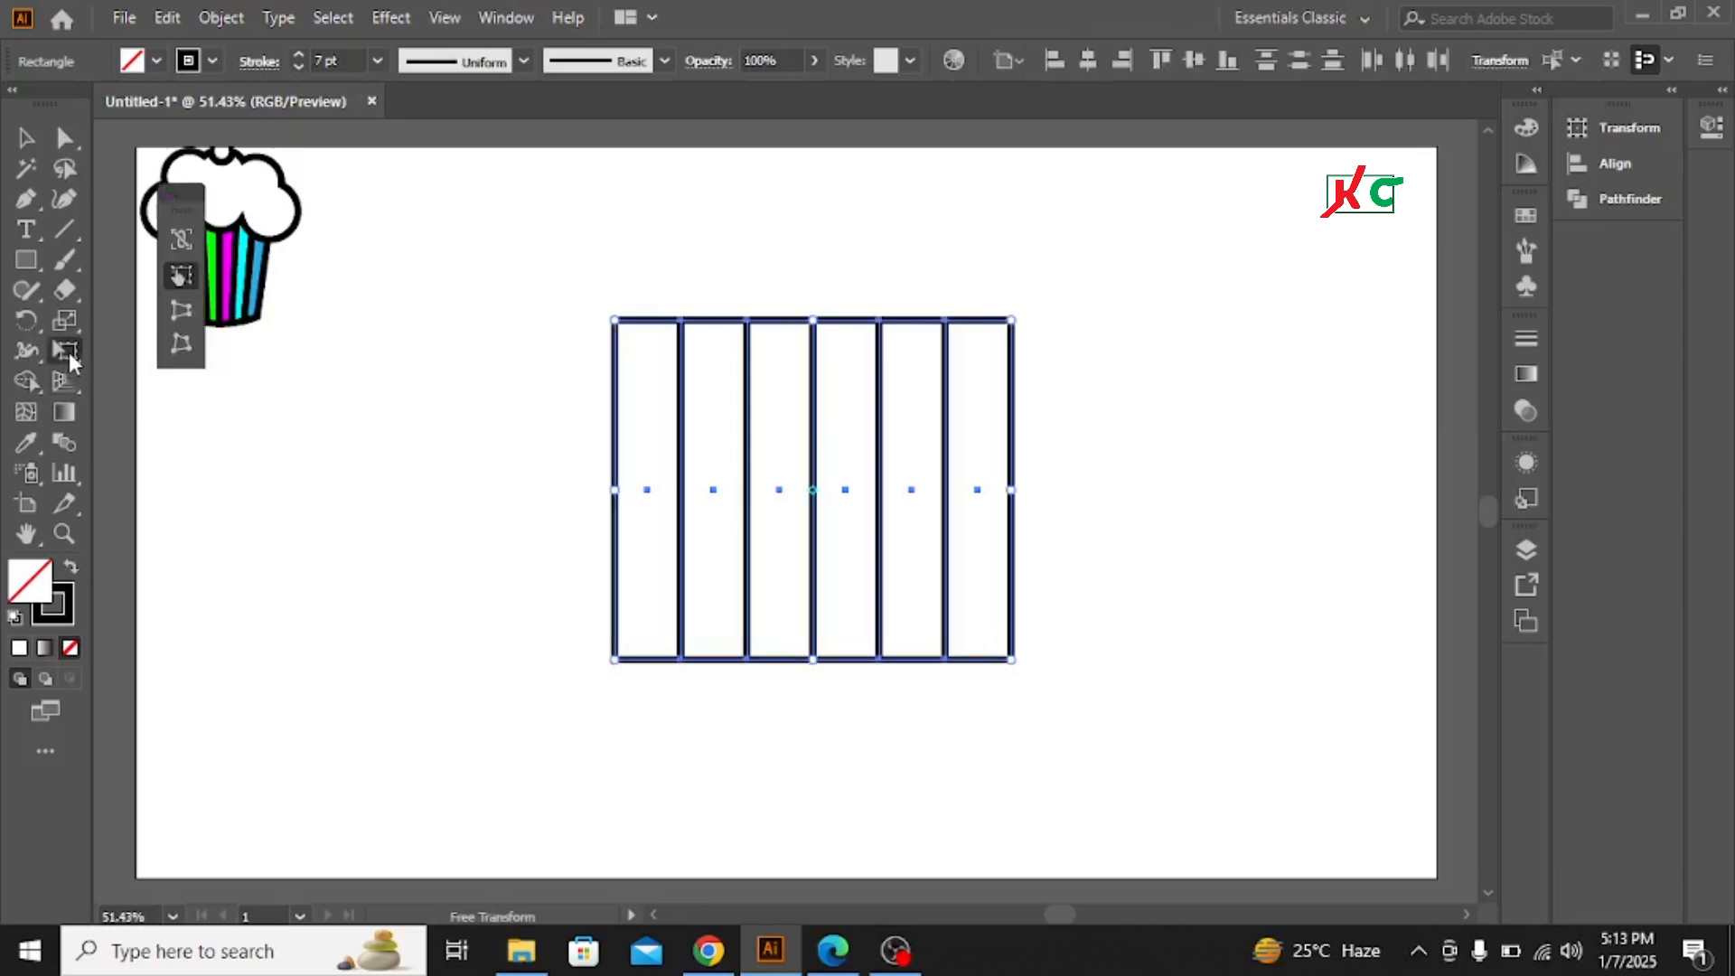
{"action": "left_click", "coordinate": [184, 306]}
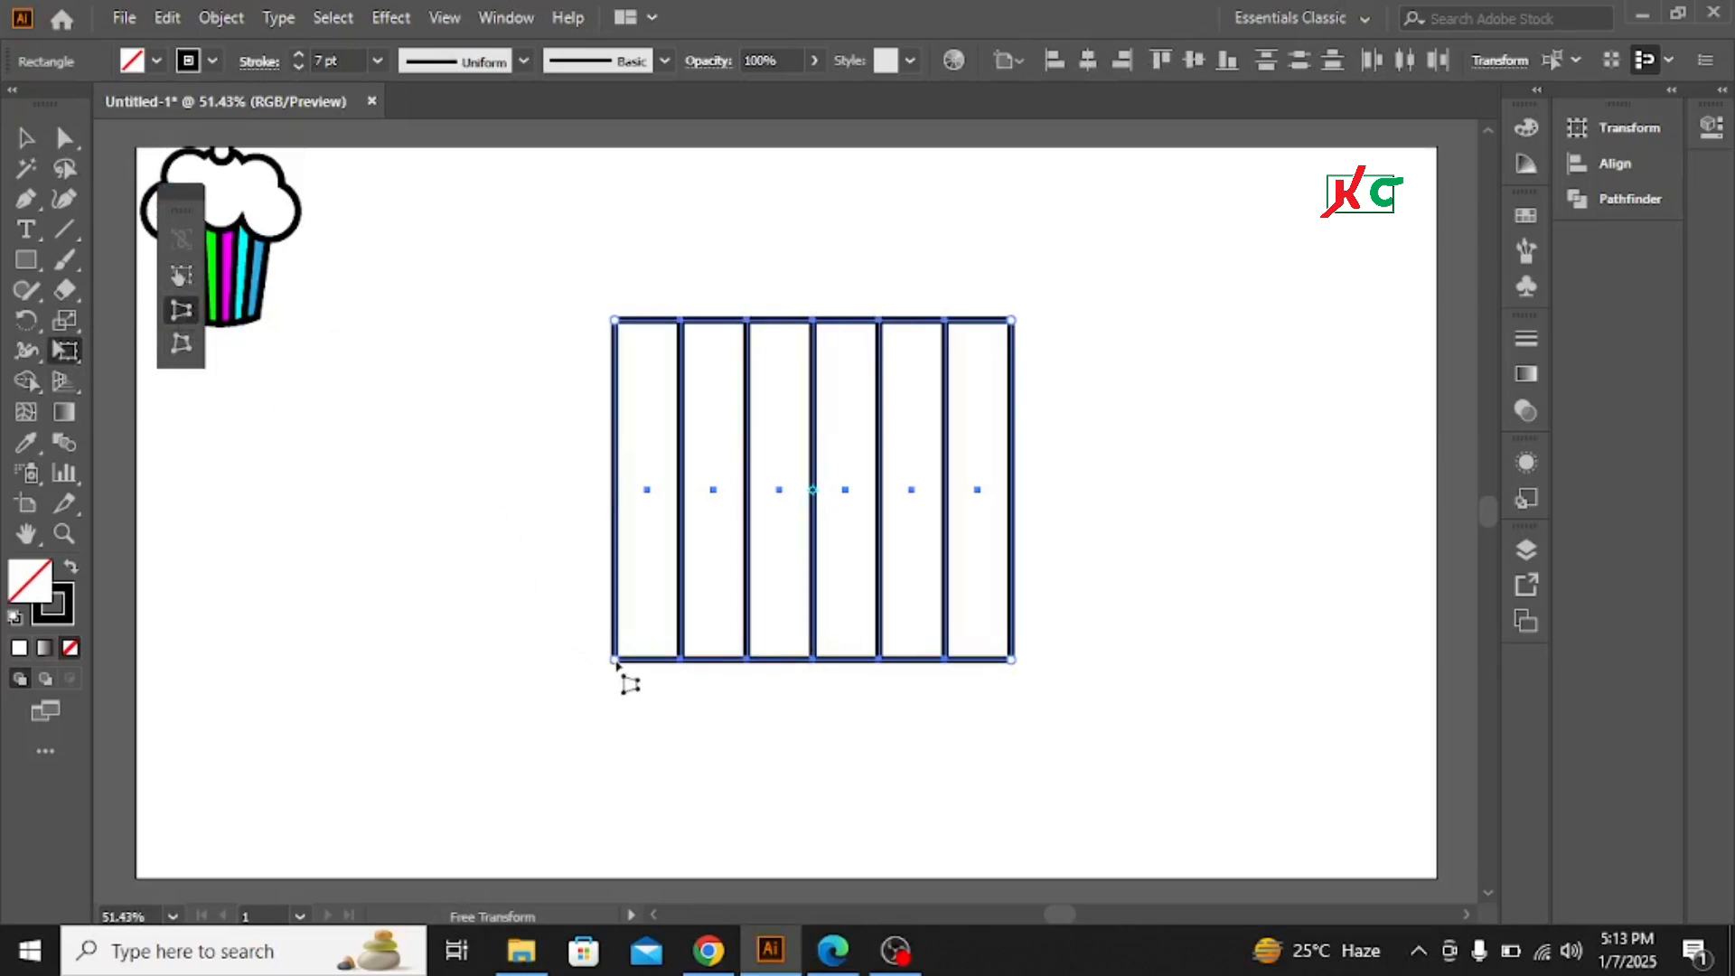
{"action": "left_click_drag", "start_coordinate": [616, 662], "coordinate": [692, 664]}
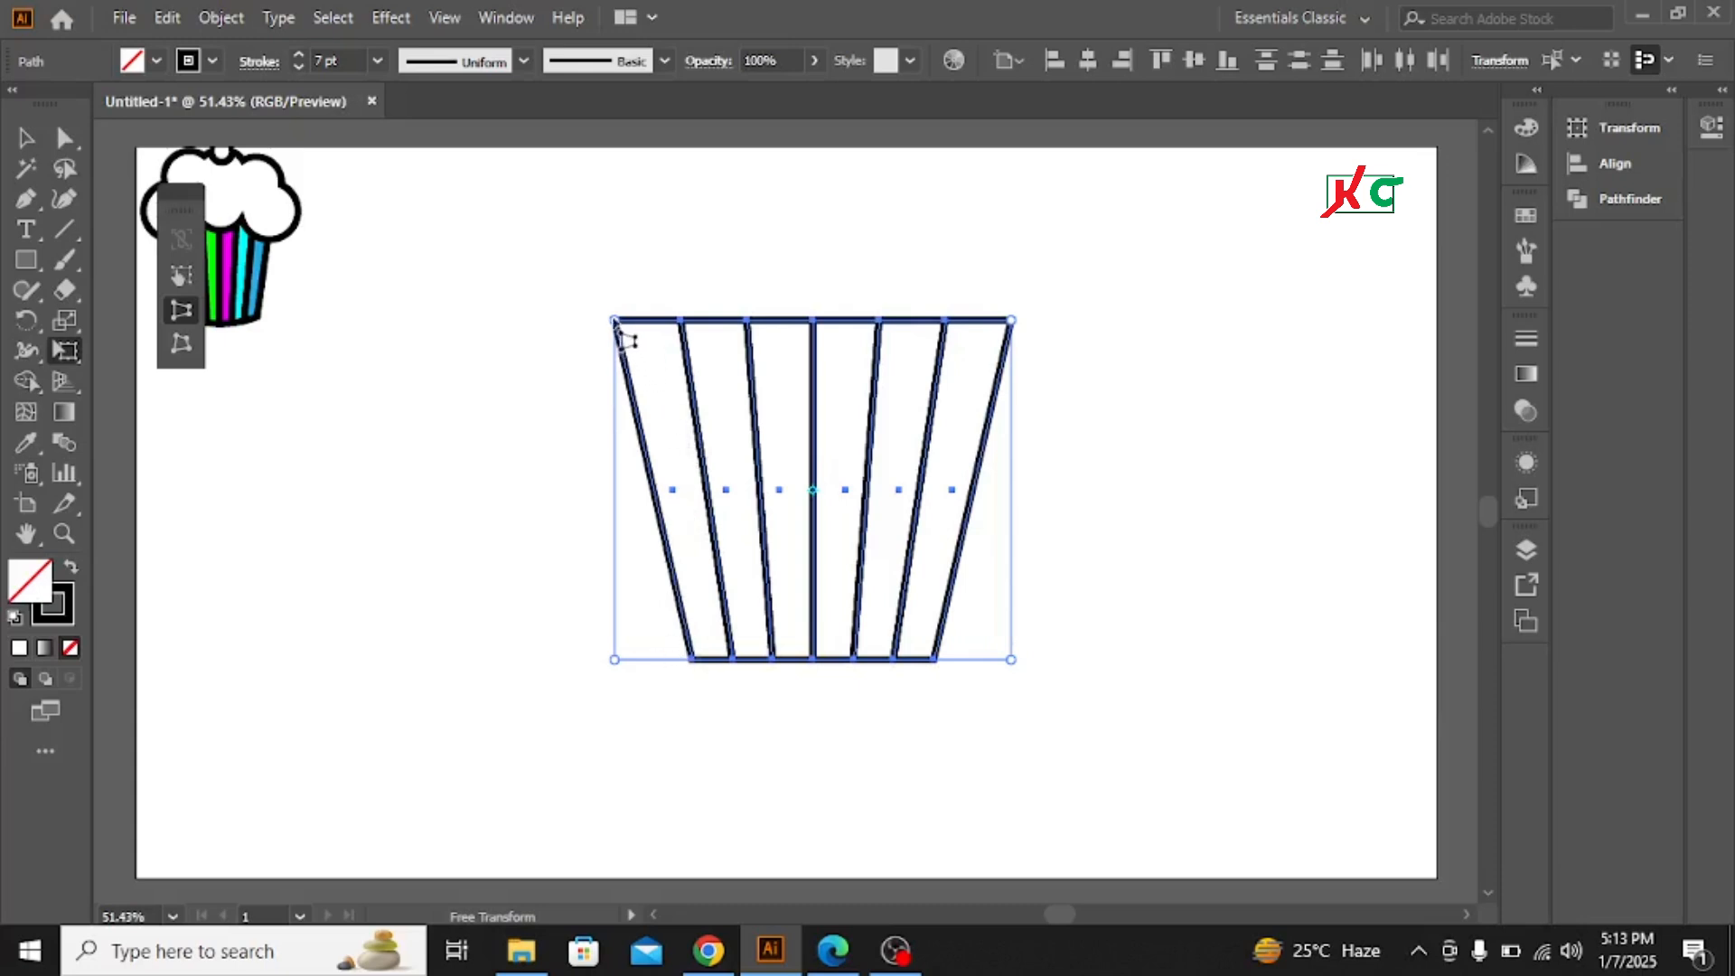
{"action": "left_click_drag", "start_coordinate": [614, 321], "coordinate": [622, 322]}
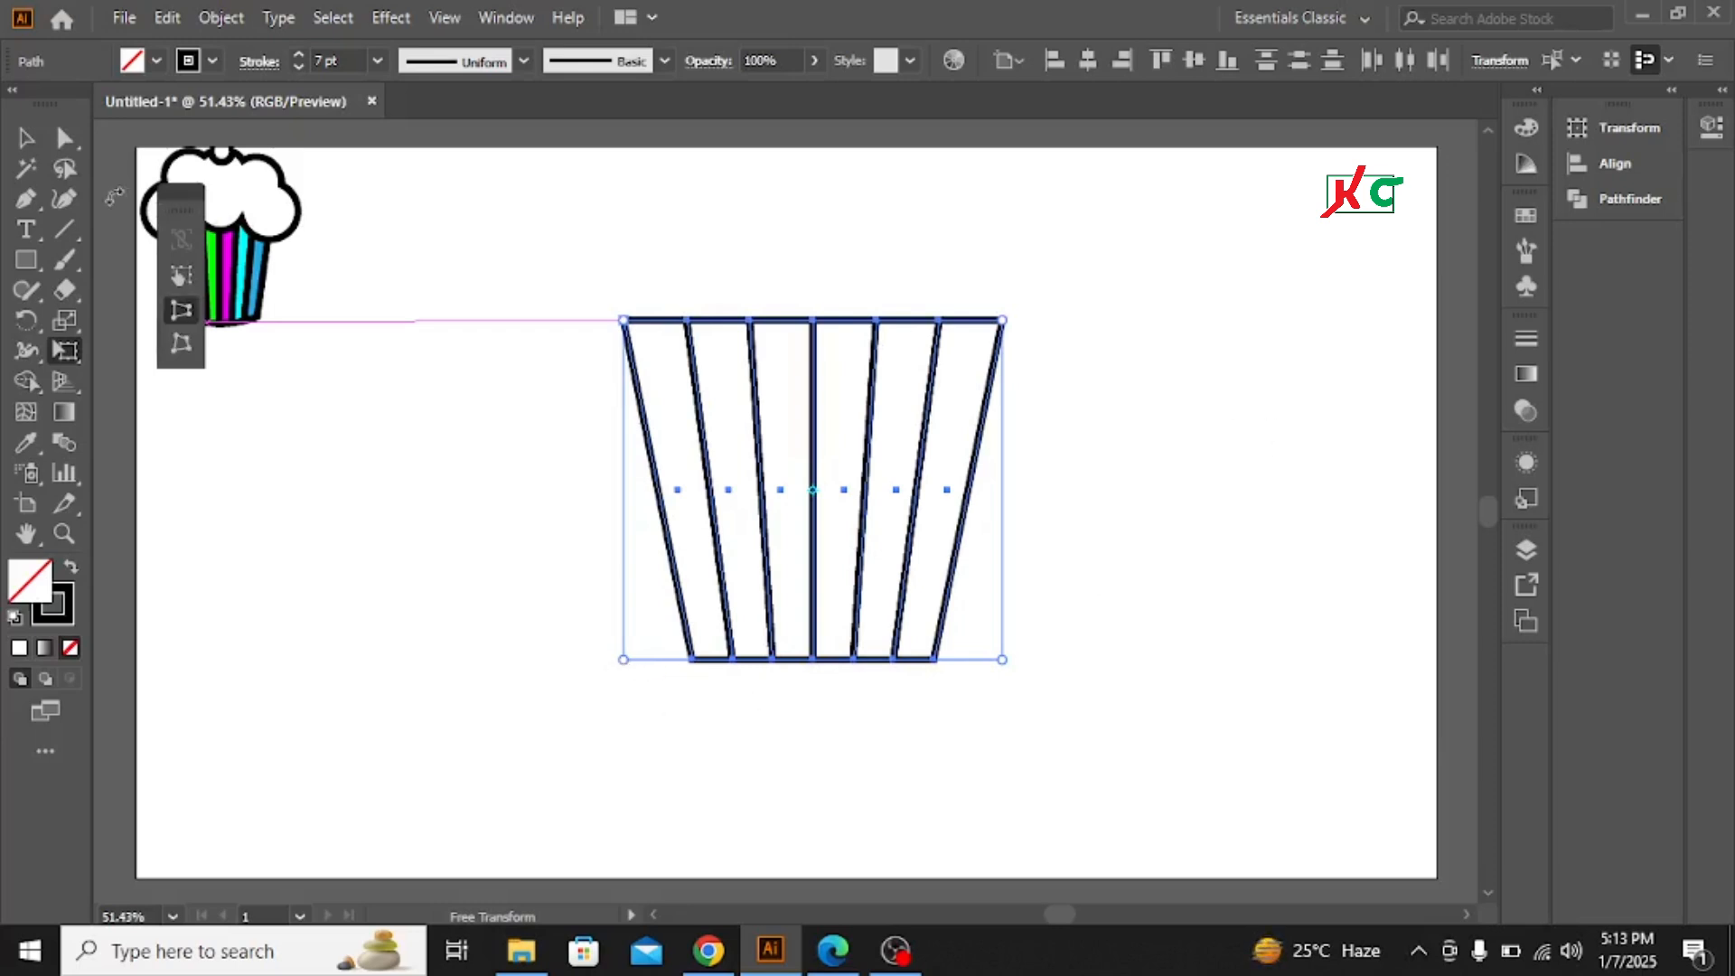
{"action": "left_click", "coordinate": [25, 137]}
{"action": "left_click", "coordinate": [431, 692]}
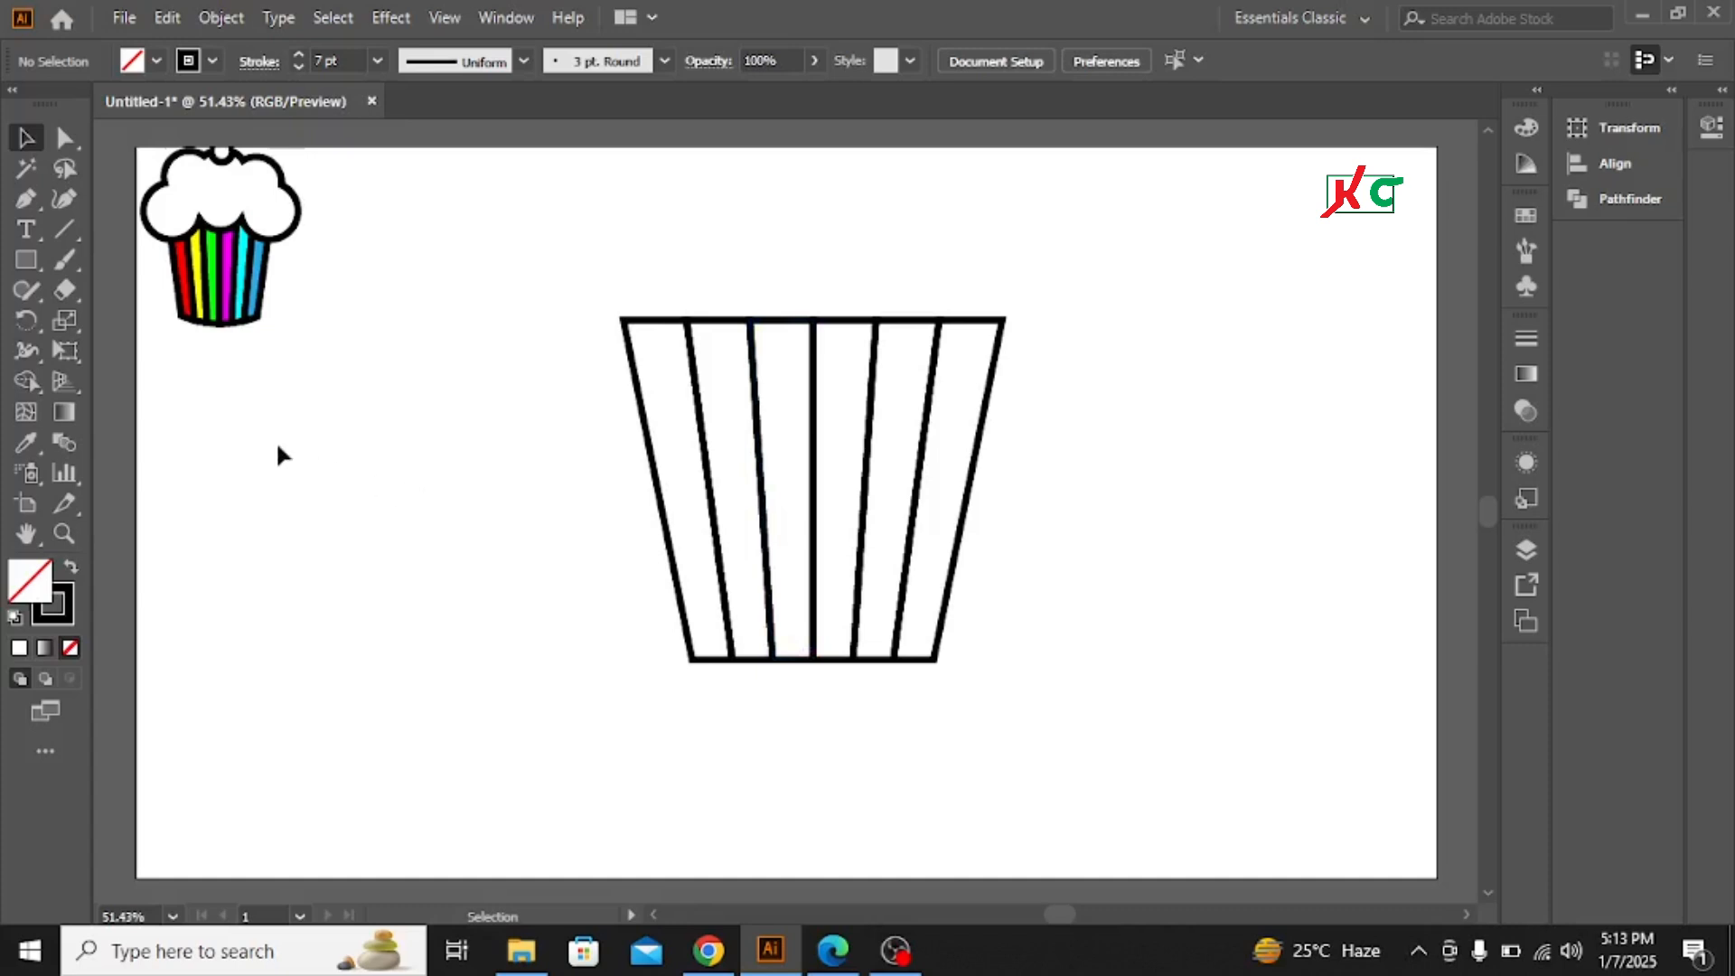
Draw a horizontal line across the lower part of the cup with the Line Segment tool
{"action": "left_click", "coordinate": [66, 231]}
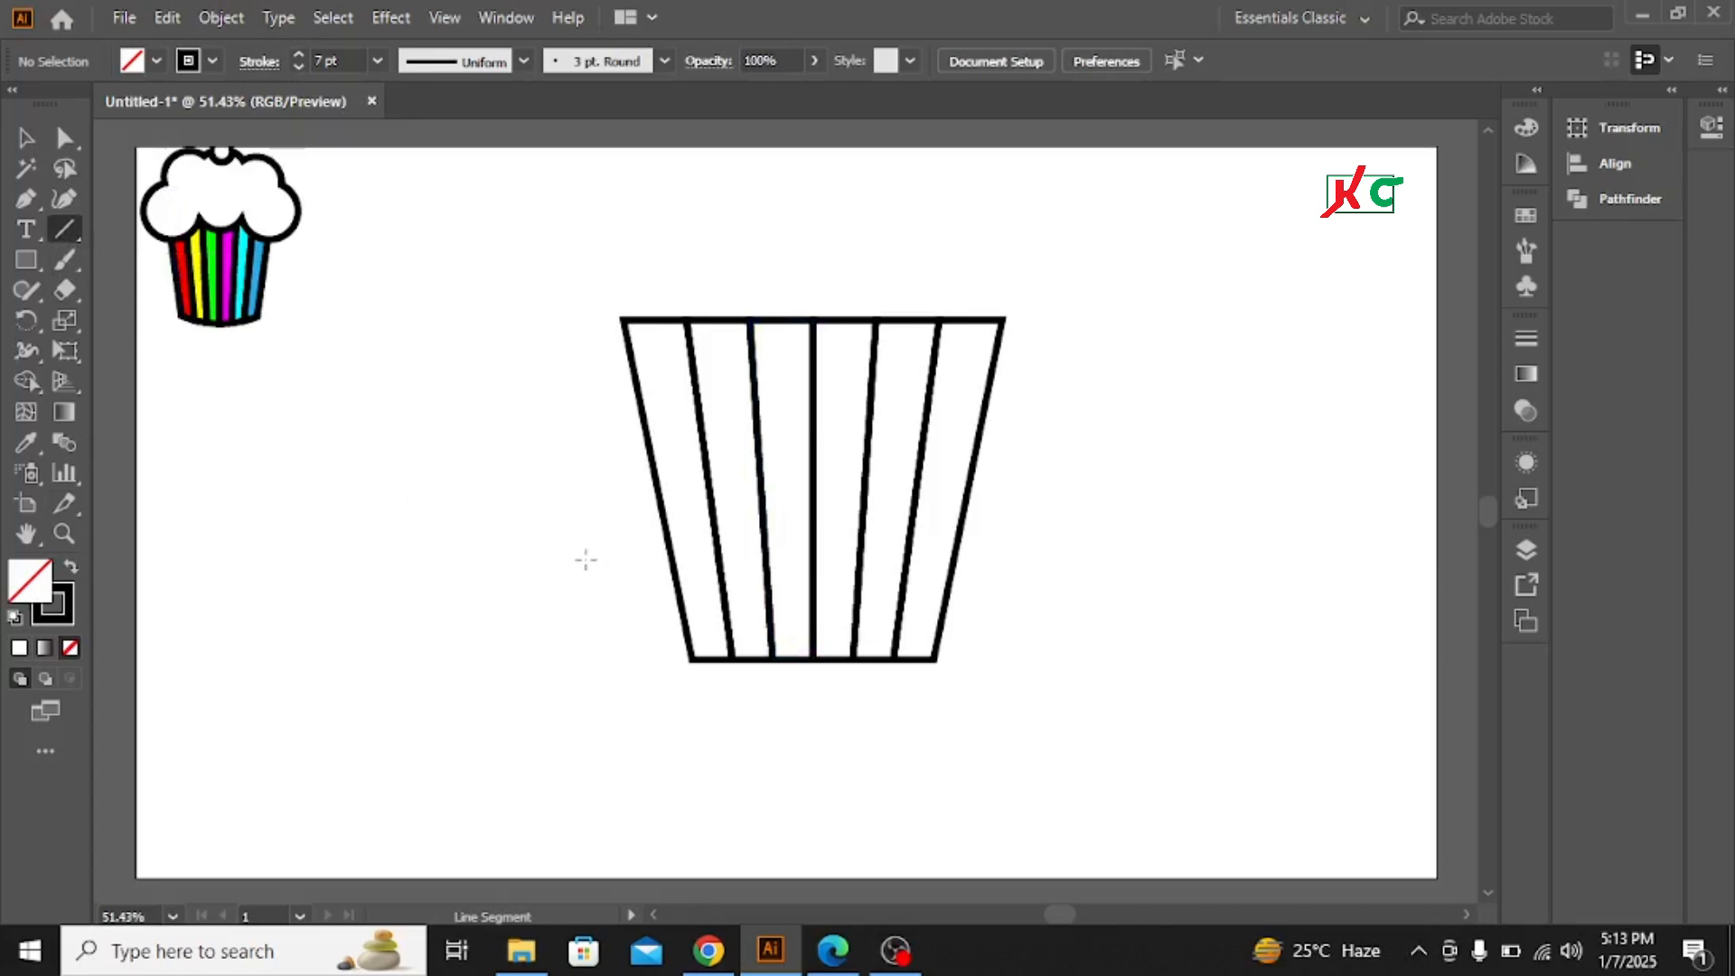
{"action": "left_click_drag", "start_coordinate": [597, 560], "coordinate": [1044, 560]}
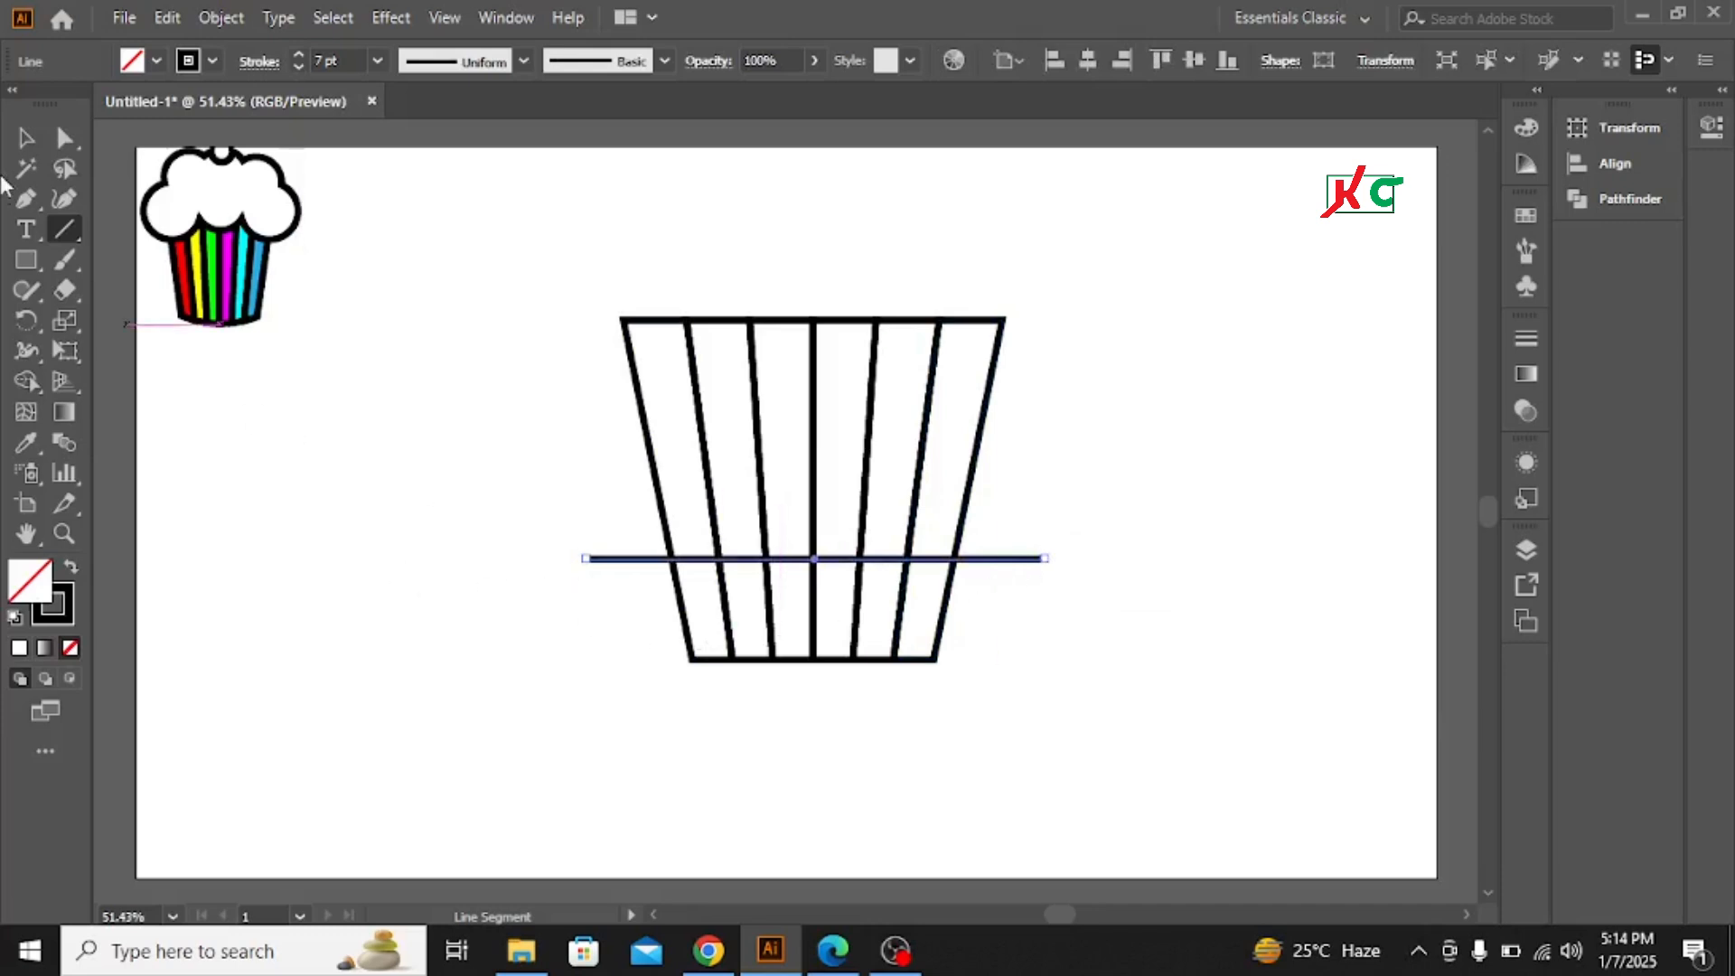
{"action": "left_click", "coordinate": [26, 137]}
{"action": "left_click", "coordinate": [1095, 575]}
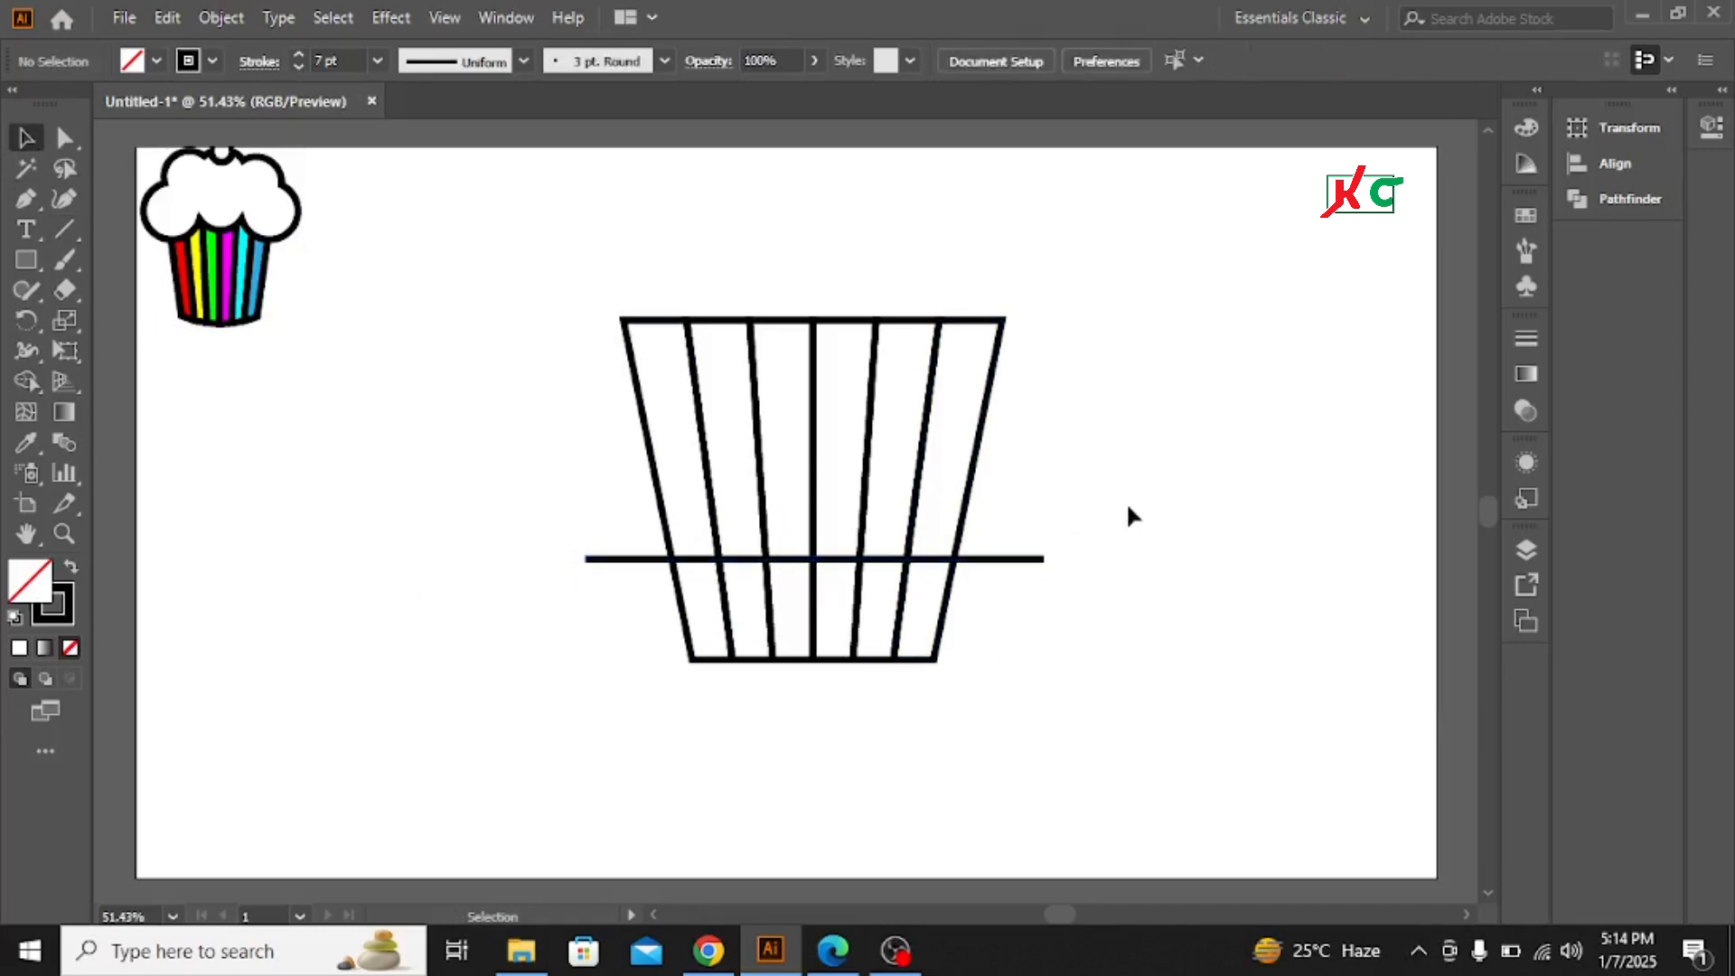
Bend the line into a downward curve touching the cup's bottom with the Curvature tool
{"action": "left_click_drag", "start_coordinate": [1032, 616], "coordinate": [1033, 616]}
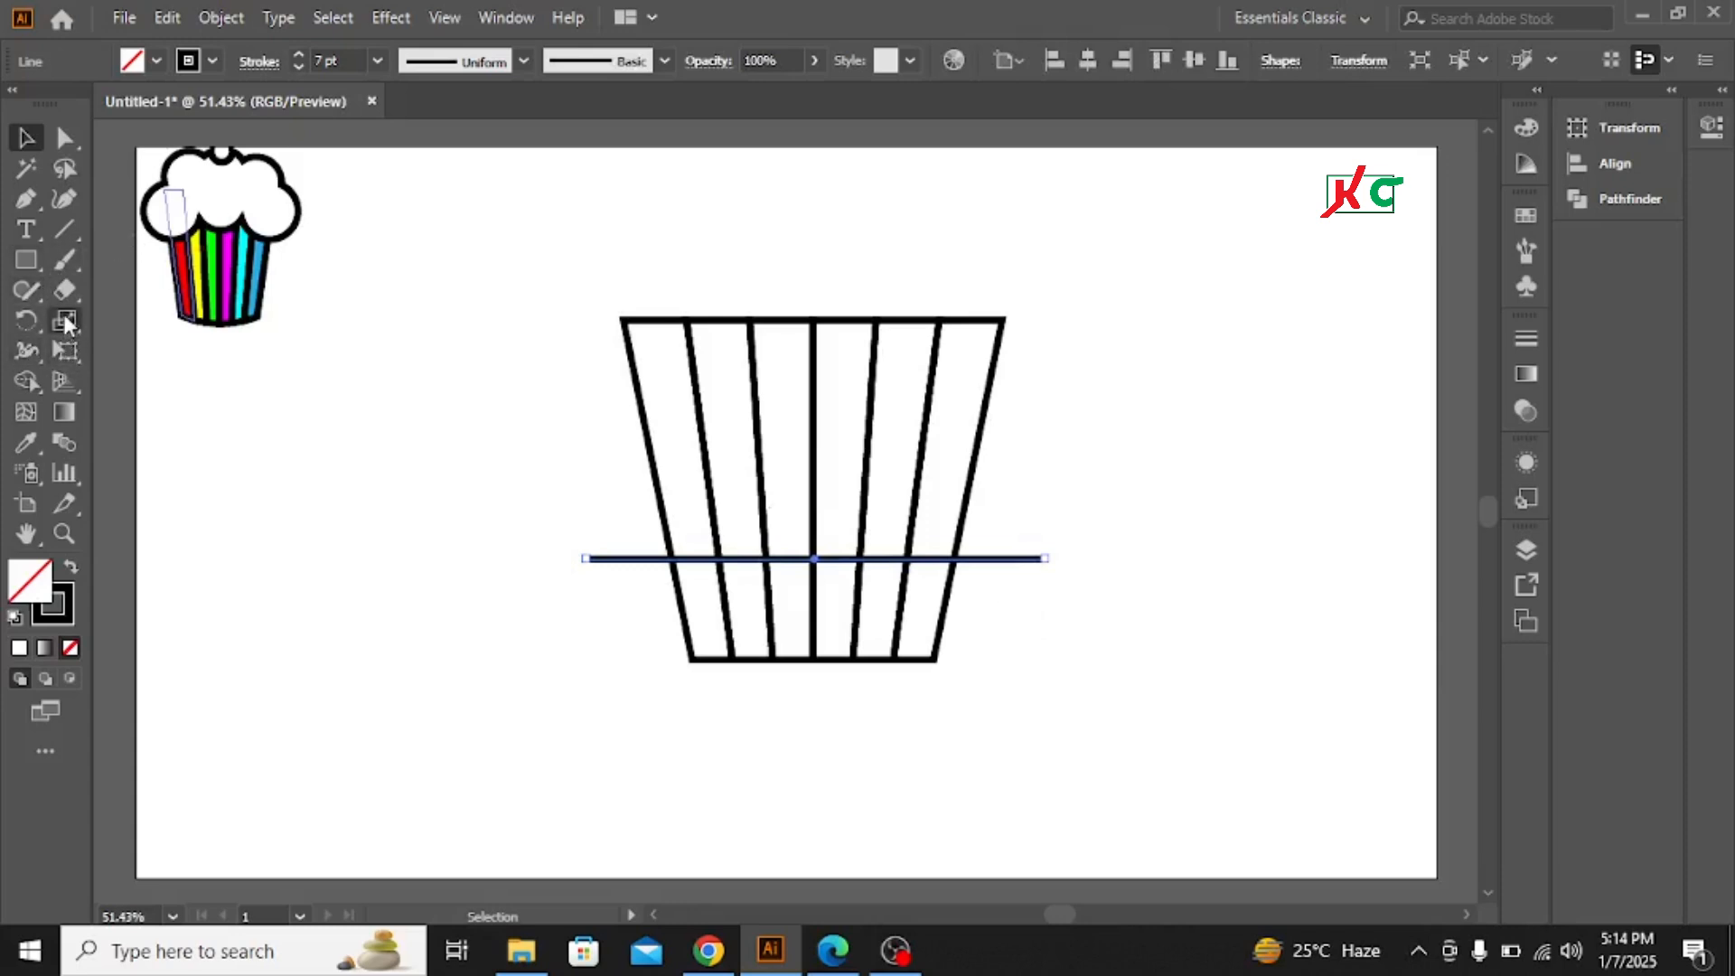
{"action": "left_click", "coordinate": [65, 202]}
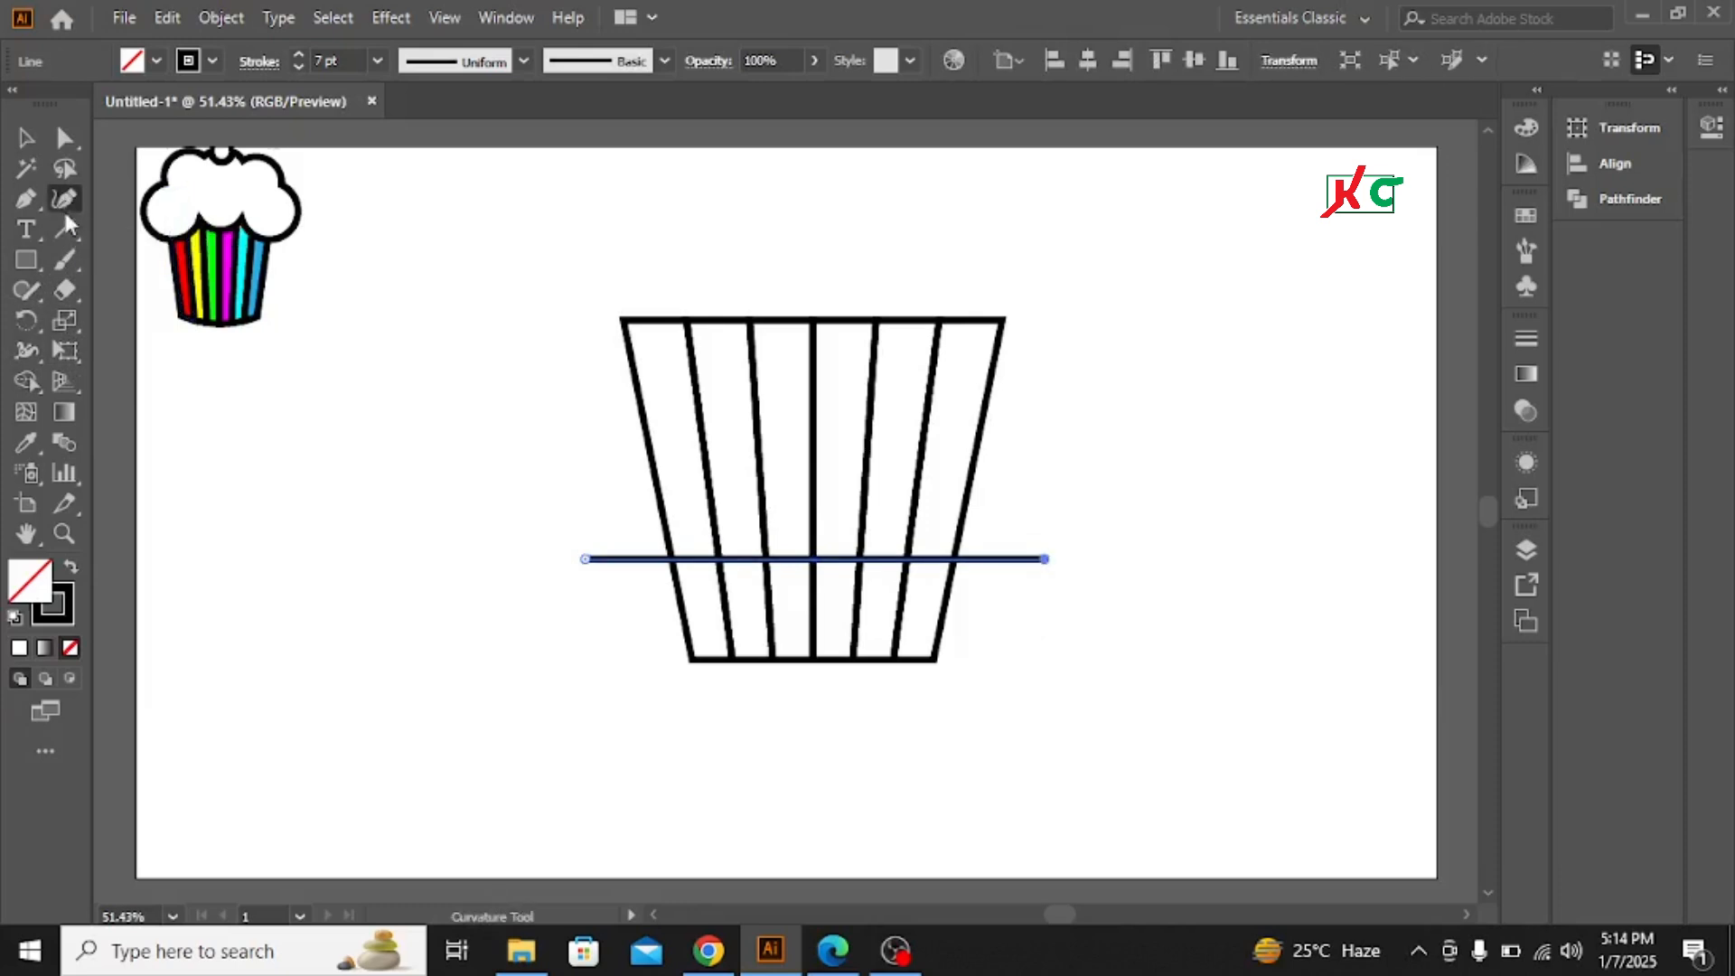
{"action": "left_click", "coordinate": [812, 561]}
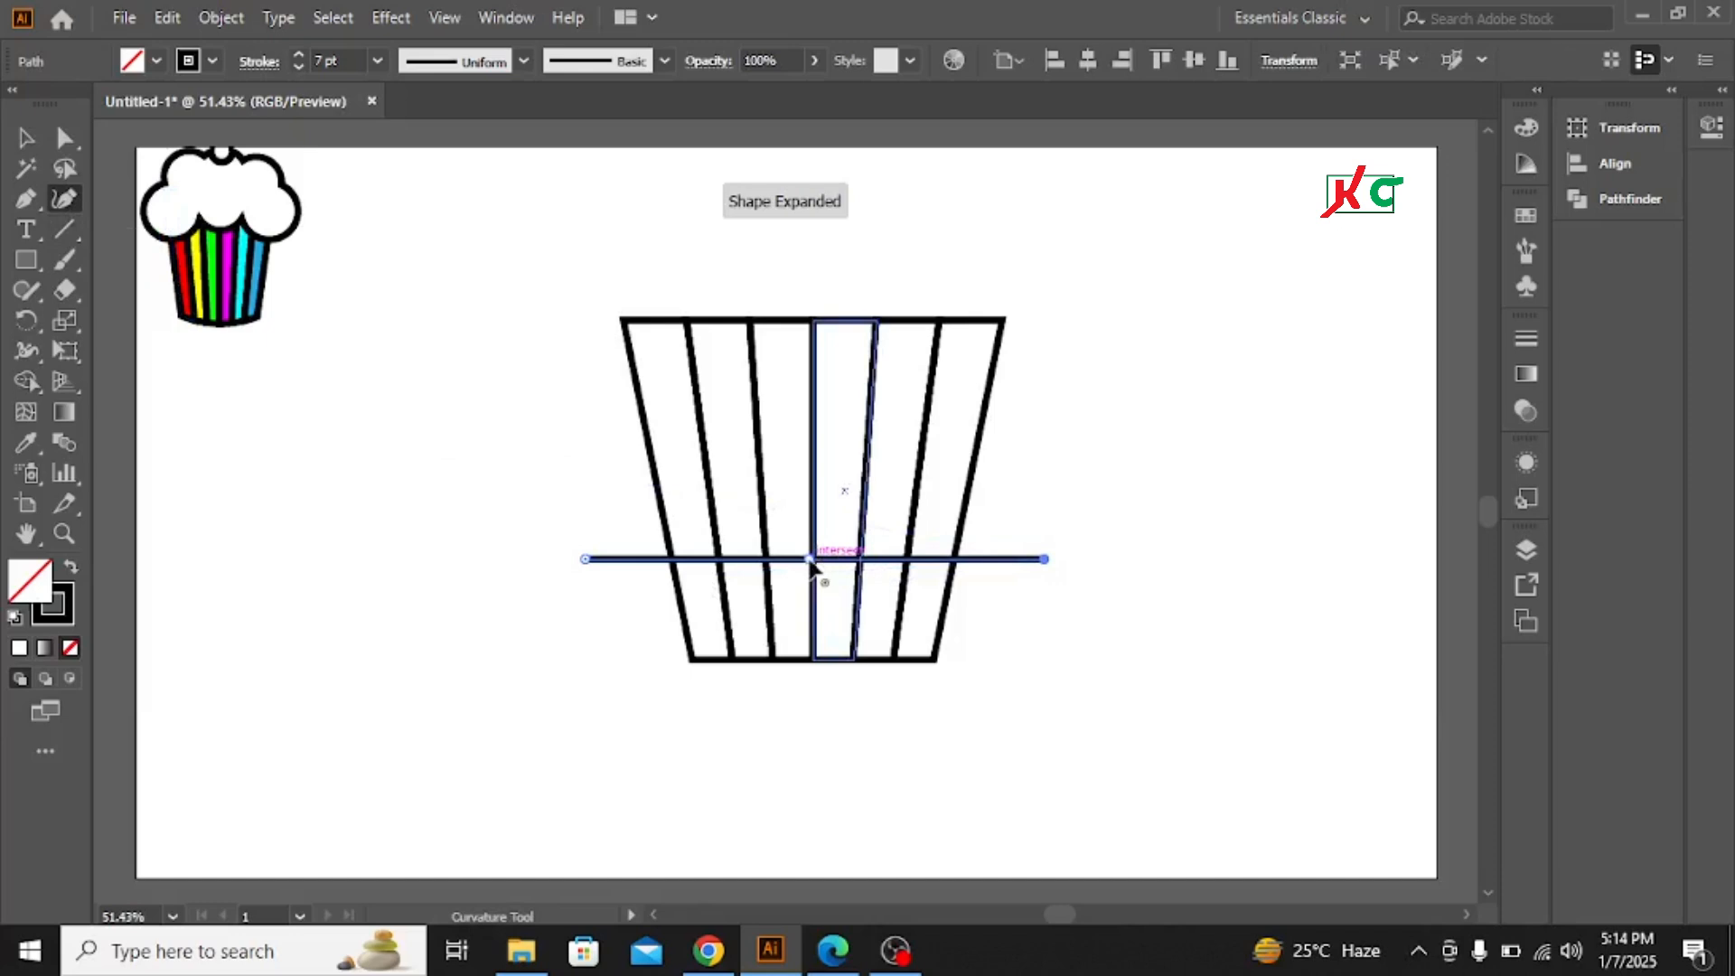
{"action": "left_click_drag", "start_coordinate": [811, 562], "coordinate": [811, 657]}
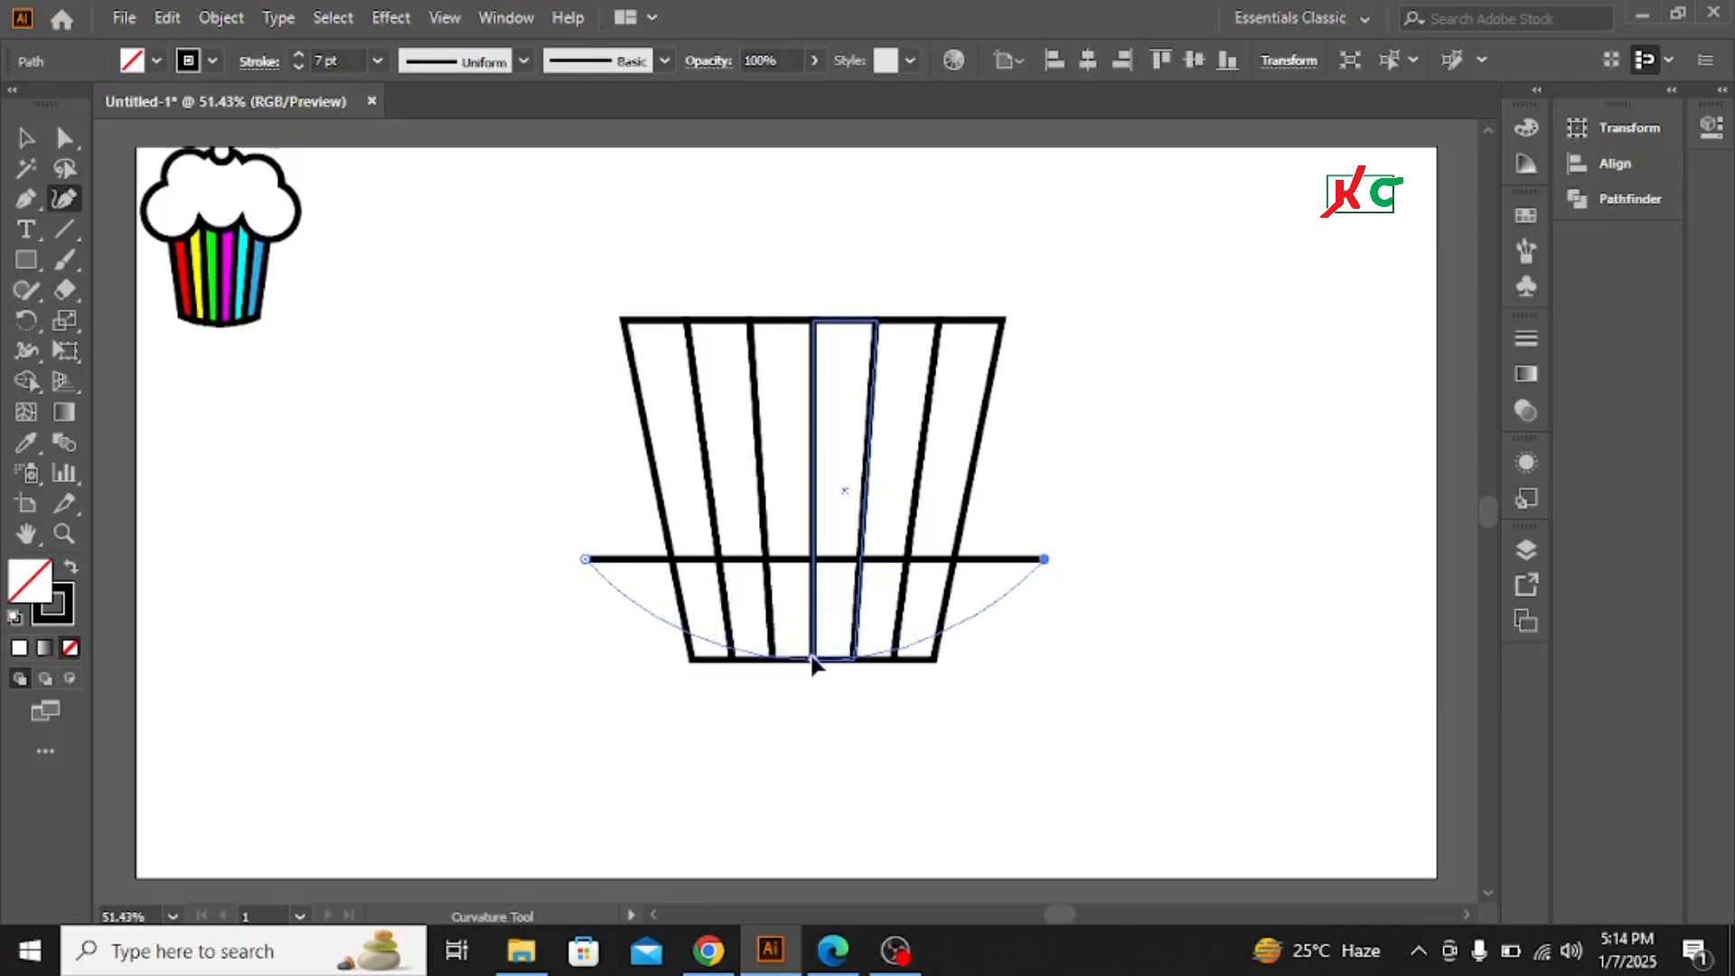
{"action": "left_click_drag", "start_coordinate": [811, 663], "coordinate": [812, 662]}
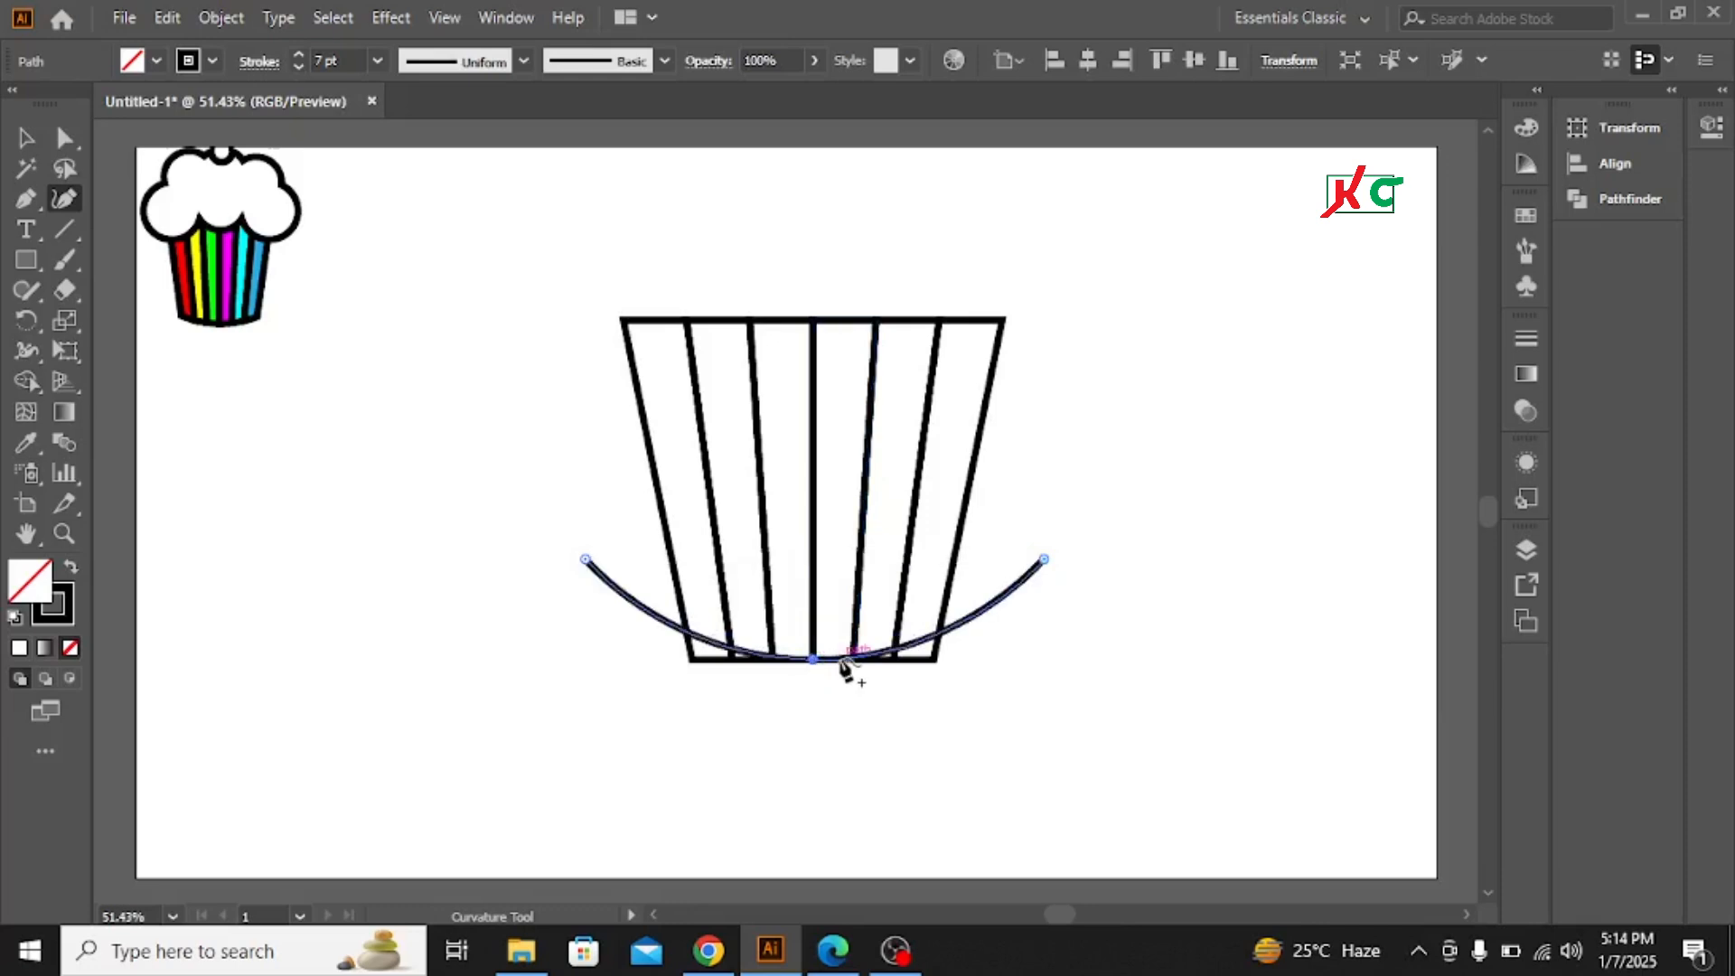
{"action": "key", "text": "v"}
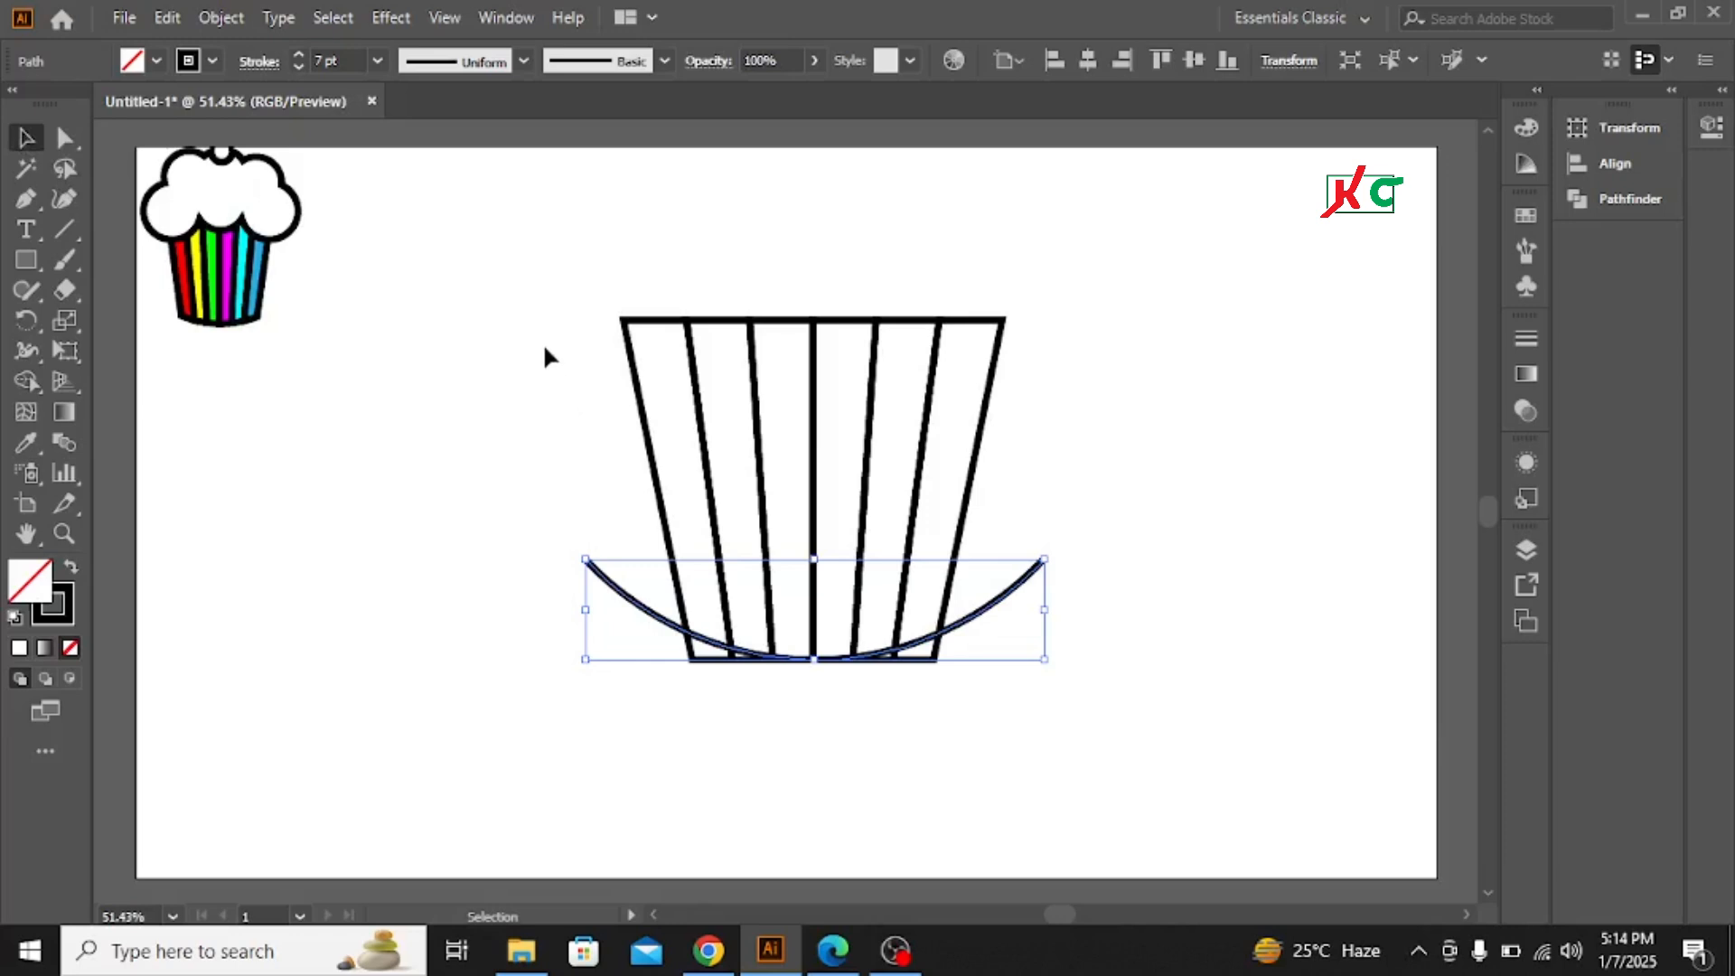
Select the strips and curve, then use Shape Builder to trim the curve's ends and the cup's bottom corners into a curved base
{"action": "left_click_drag", "start_coordinate": [541, 276], "coordinate": [1191, 741]}
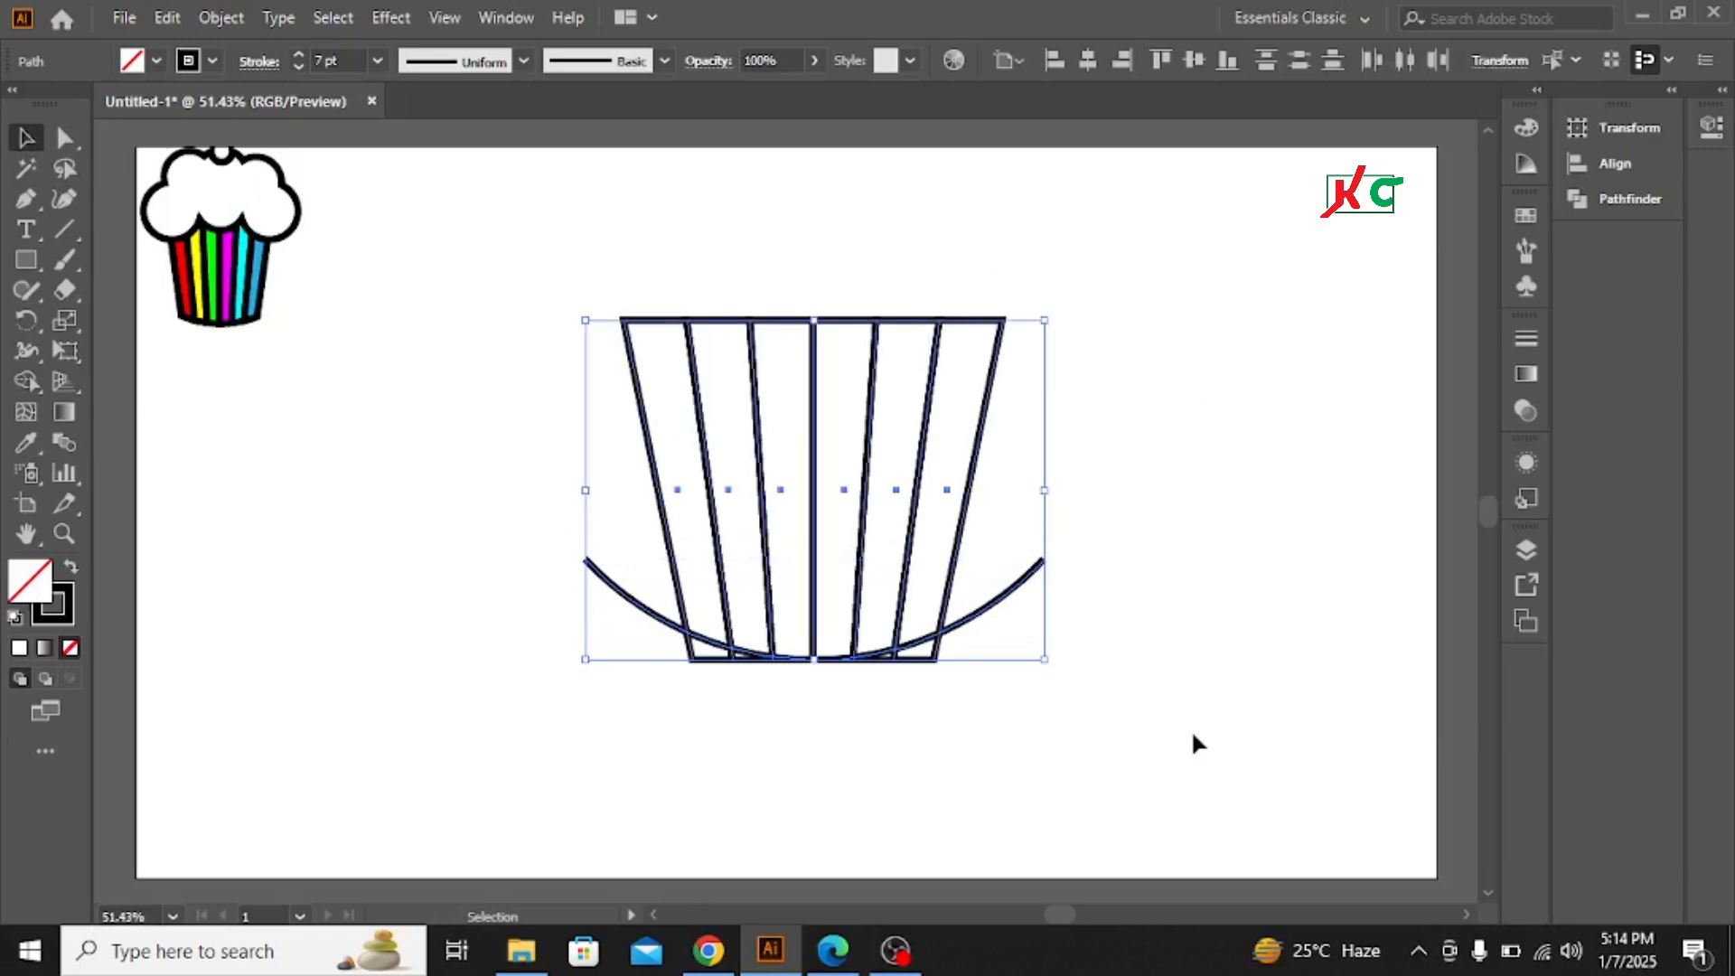
{"action": "left_click", "coordinate": [25, 379]}
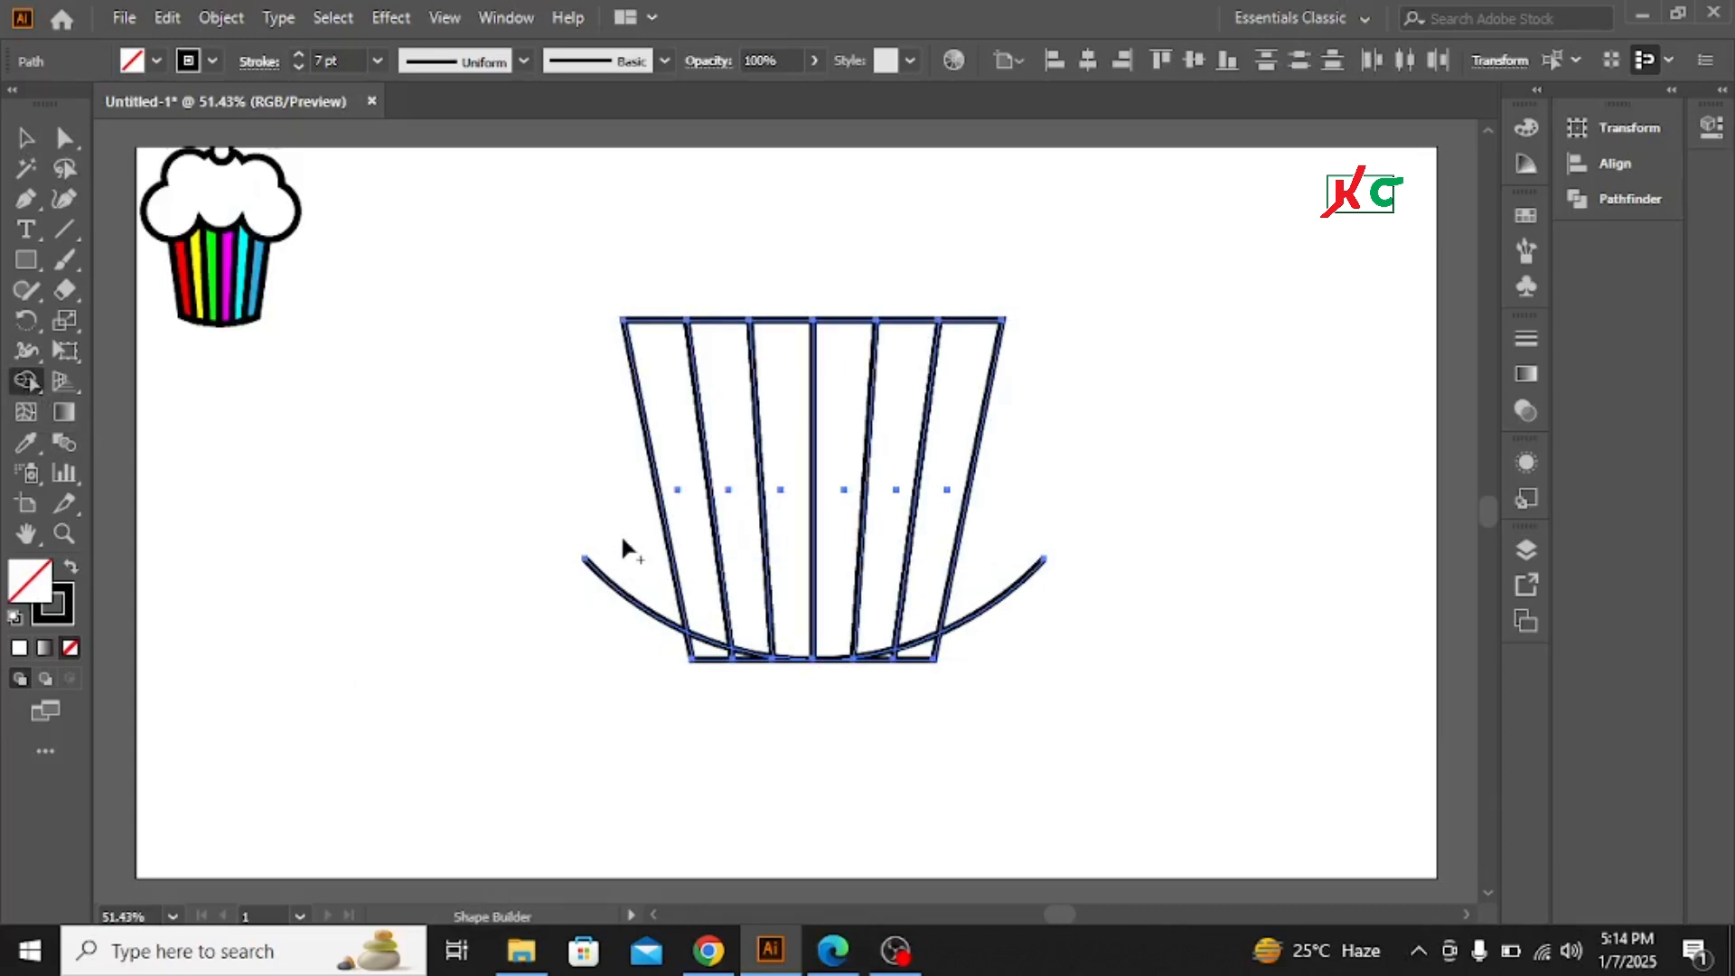
{"action": "left_click_drag", "start_coordinate": [622, 541], "coordinate": [614, 659]}
{"action": "left_click_drag", "start_coordinate": [1020, 536], "coordinate": [1001, 709]}
{"action": "left_click_drag", "start_coordinate": [957, 638], "coordinate": [916, 670]}
{"action": "left_click_drag", "start_coordinate": [667, 656], "coordinate": [735, 656]}
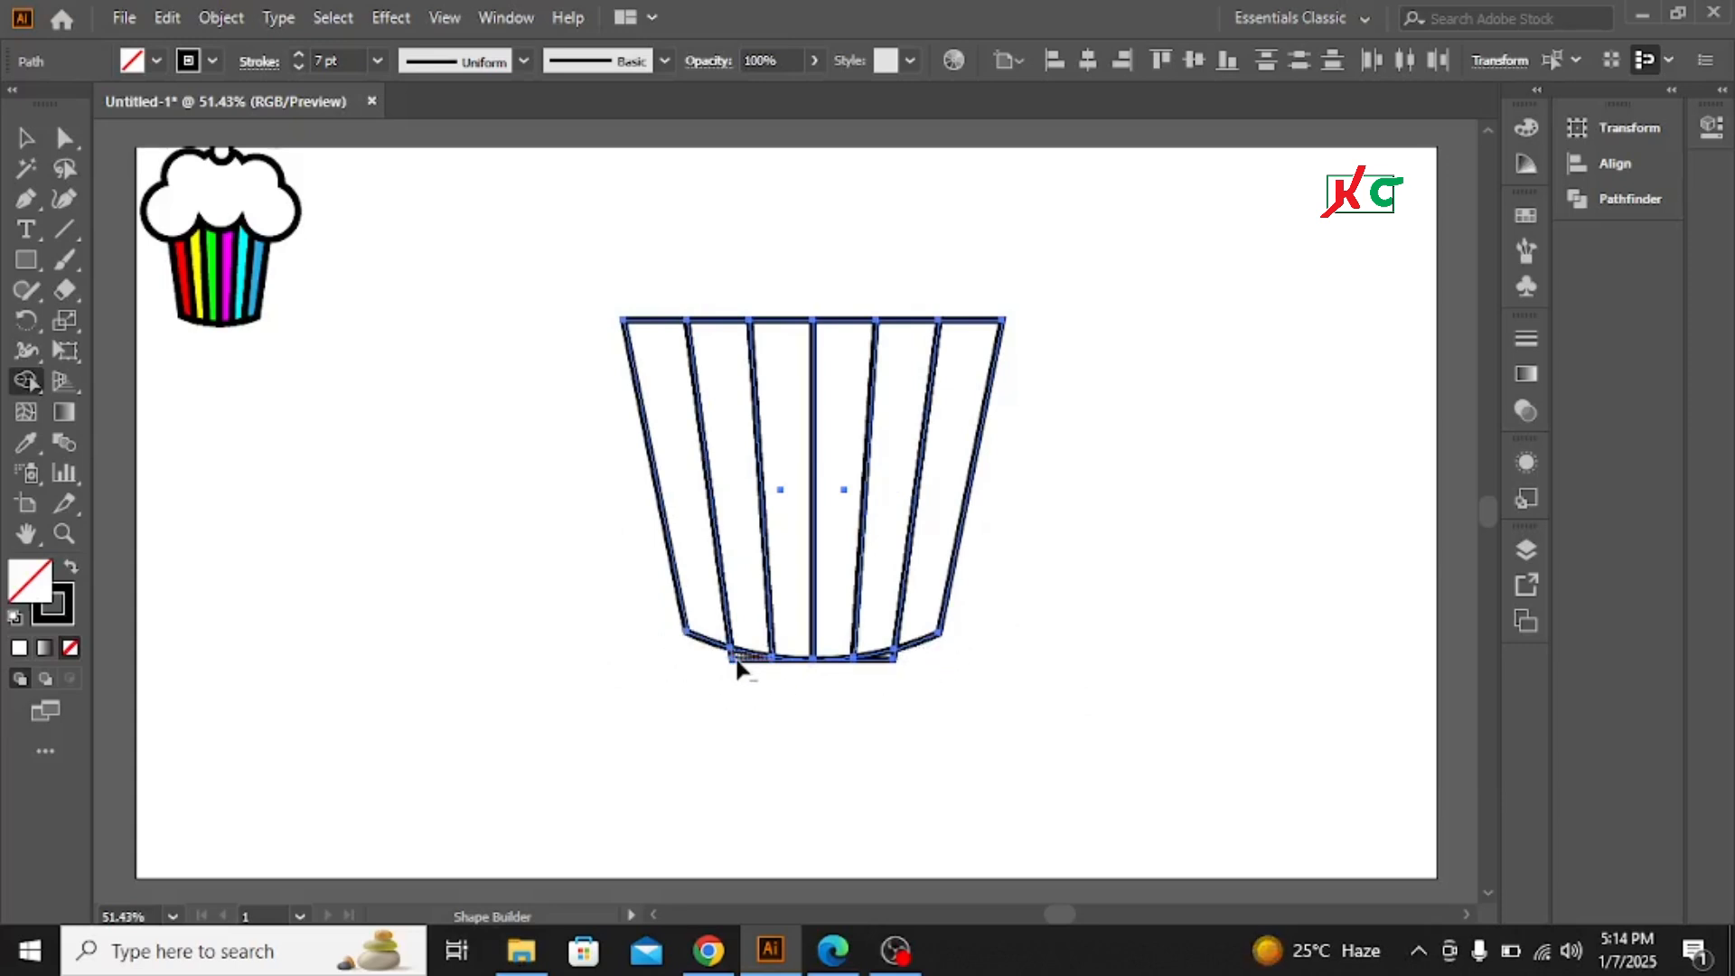
{"action": "left_click", "coordinate": [881, 666], "text": "alt"}
{"action": "left_click", "coordinate": [797, 664], "text": "alt"}
{"action": "left_click", "coordinate": [801, 665], "text": "alt"}
{"action": "key", "text": "ctrl+z"}
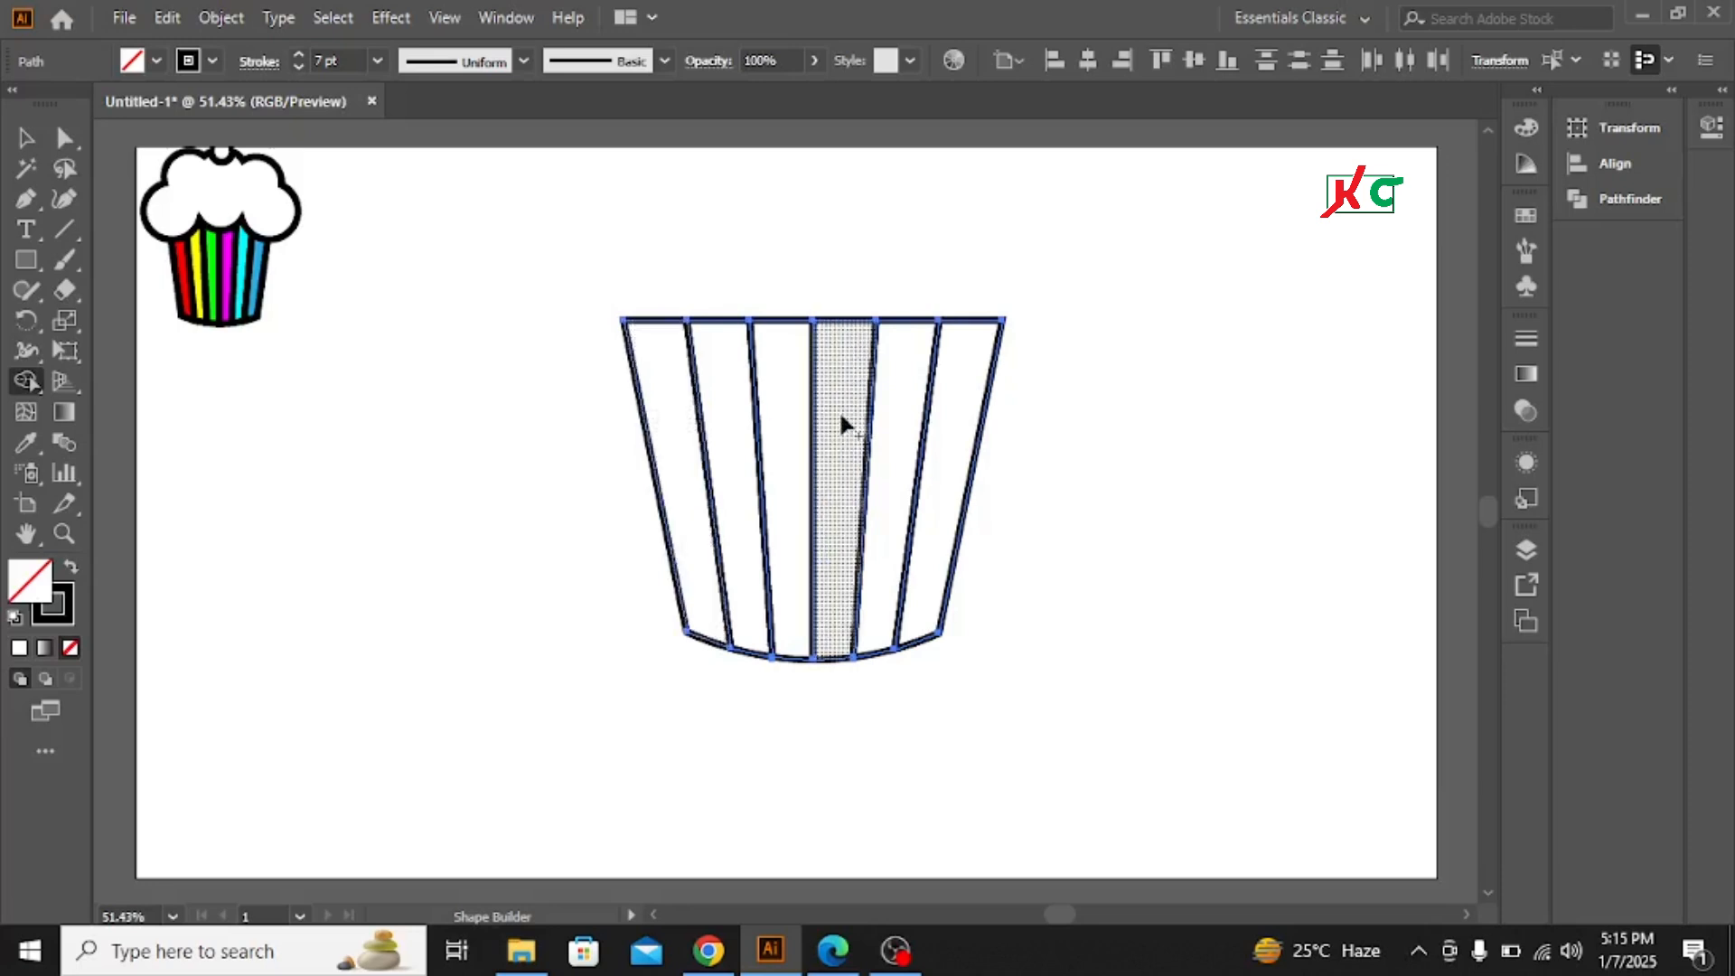
Fill the first strip red and the second and third strips yellow using Shape Builder with swatches
{"action": "left_click", "coordinate": [1528, 215]}
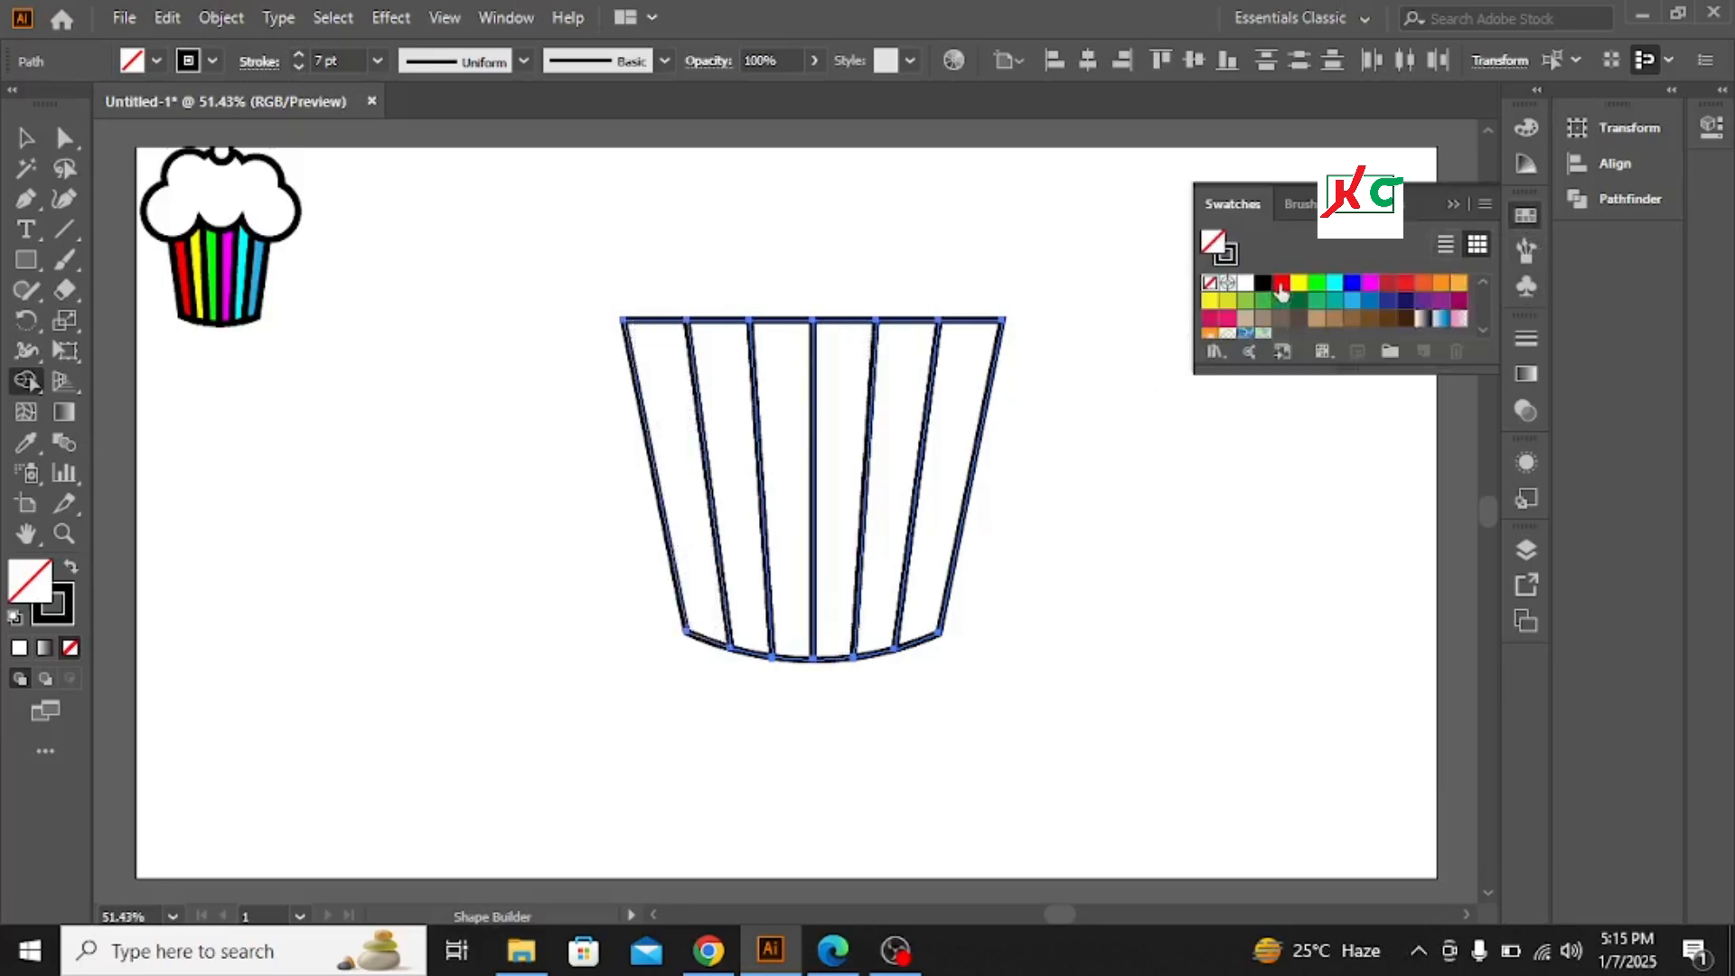
{"action": "left_click", "coordinate": [1280, 284]}
{"action": "left_click", "coordinate": [681, 474]}
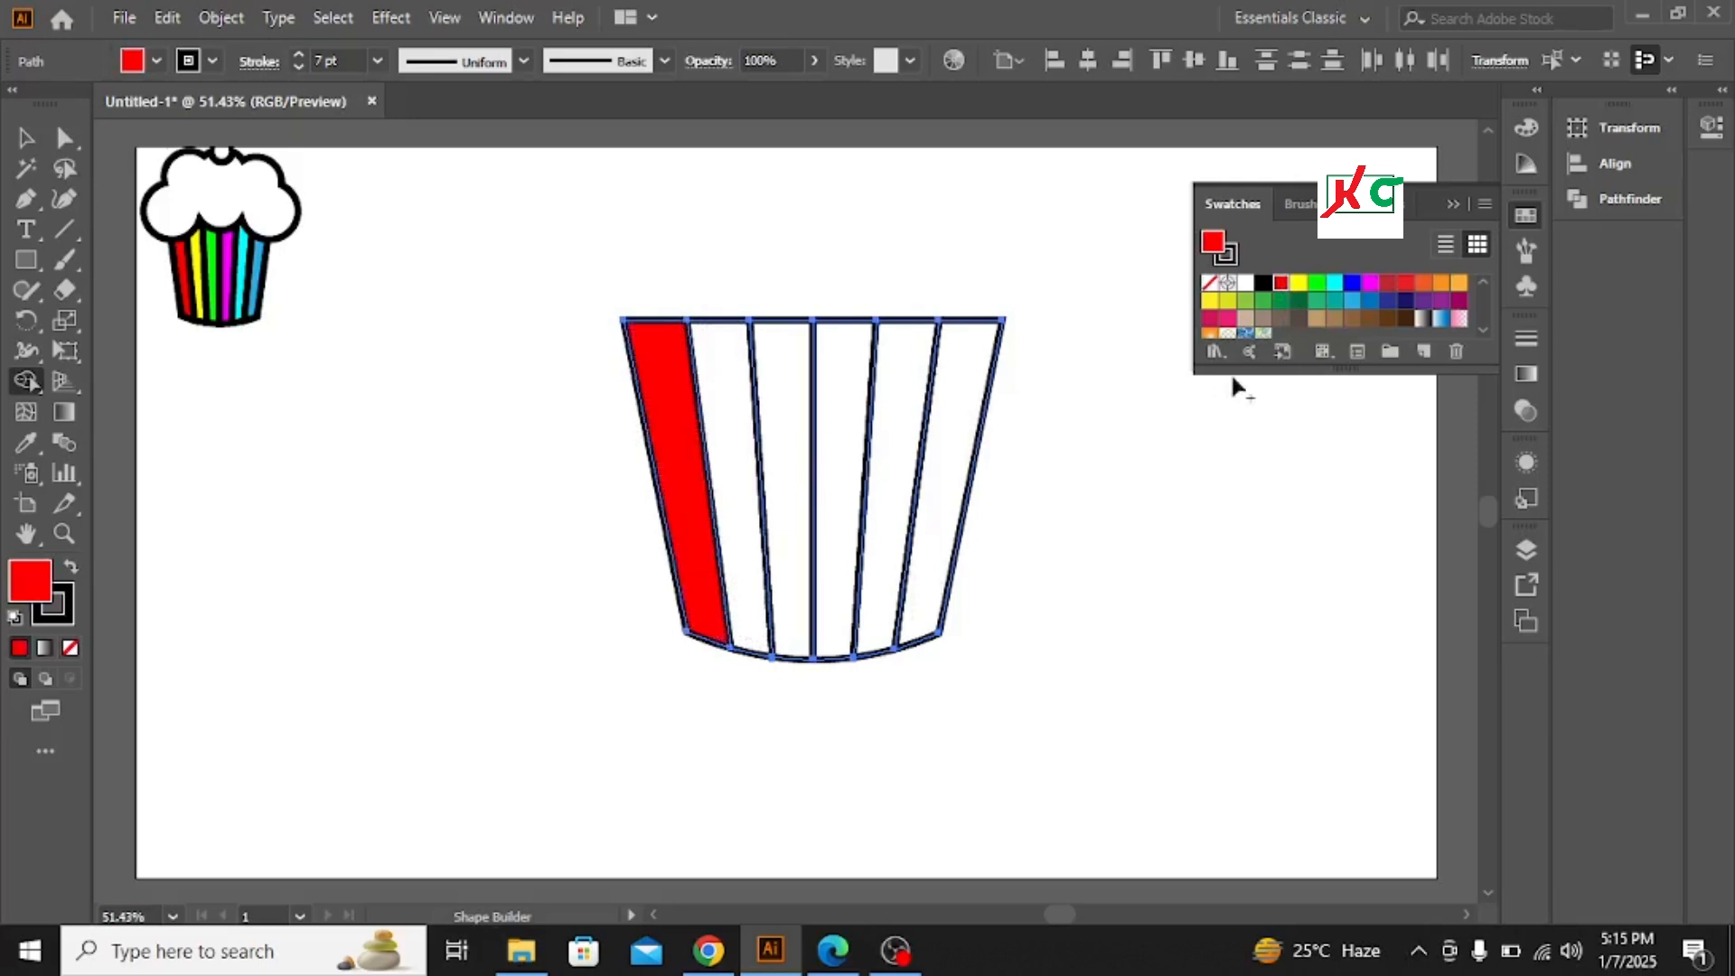
{"action": "left_click", "coordinate": [1299, 282]}
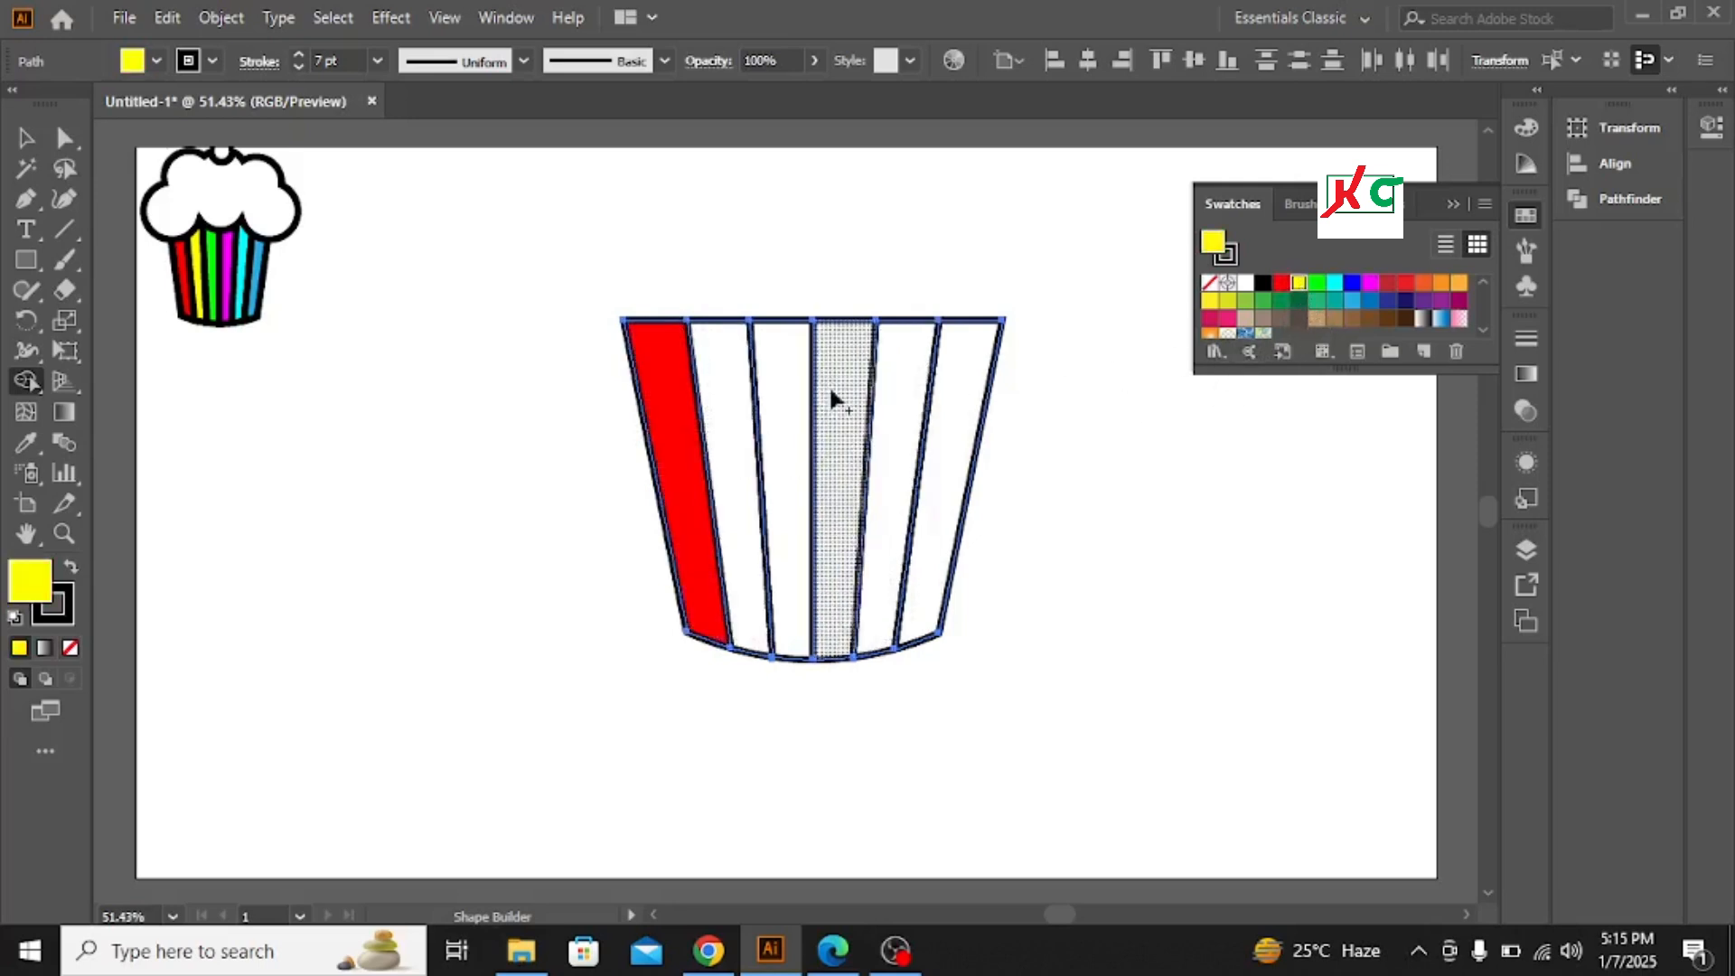
{"action": "left_click", "coordinate": [728, 401]}
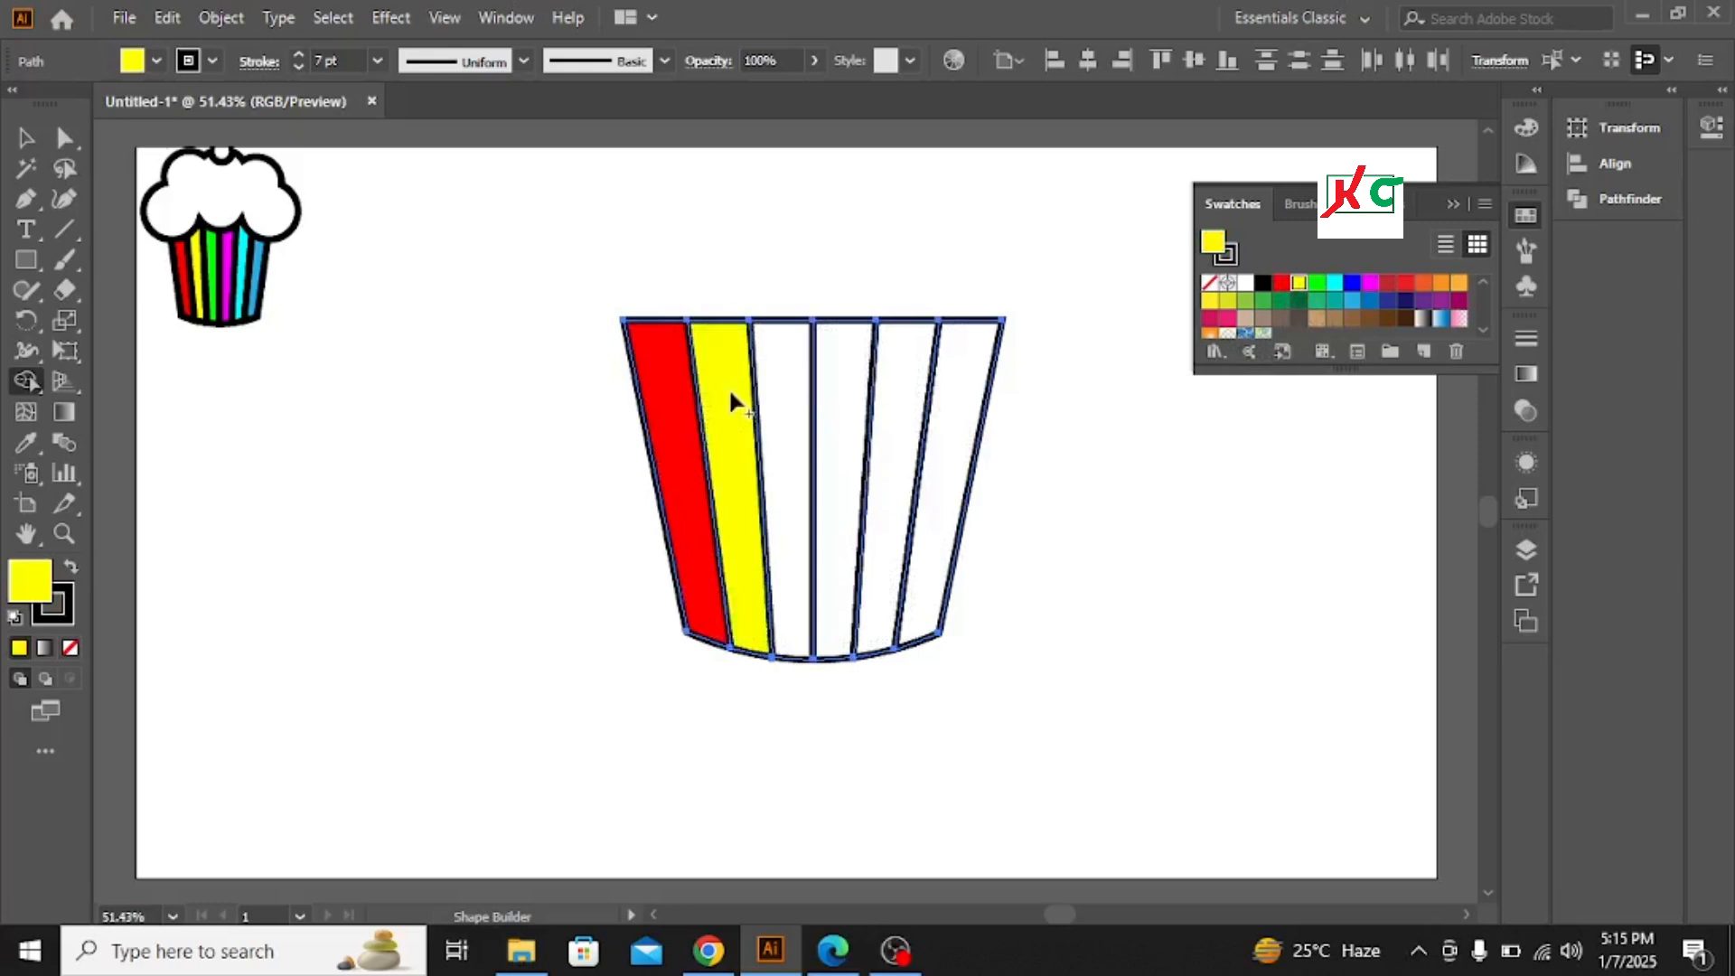
{"action": "left_click", "coordinate": [779, 391]}
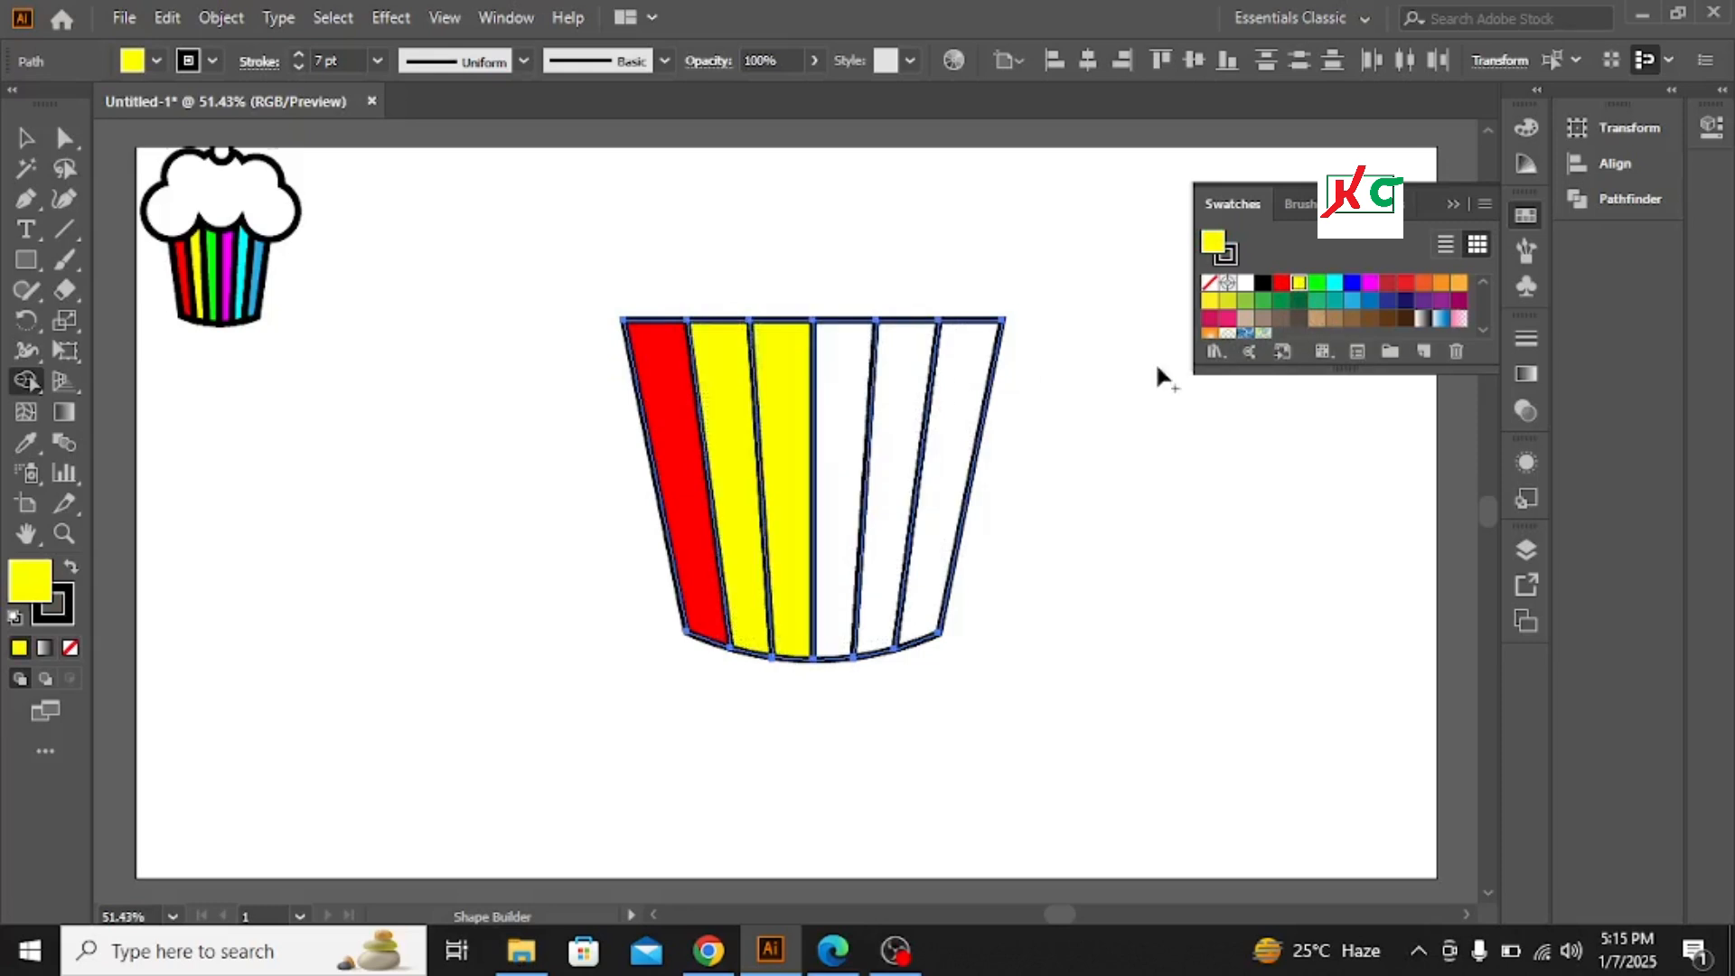
Fill the fourth strip green, the fifth magenta and the sixth blue, then close the swatches panel
{"action": "left_click", "coordinate": [1318, 286]}
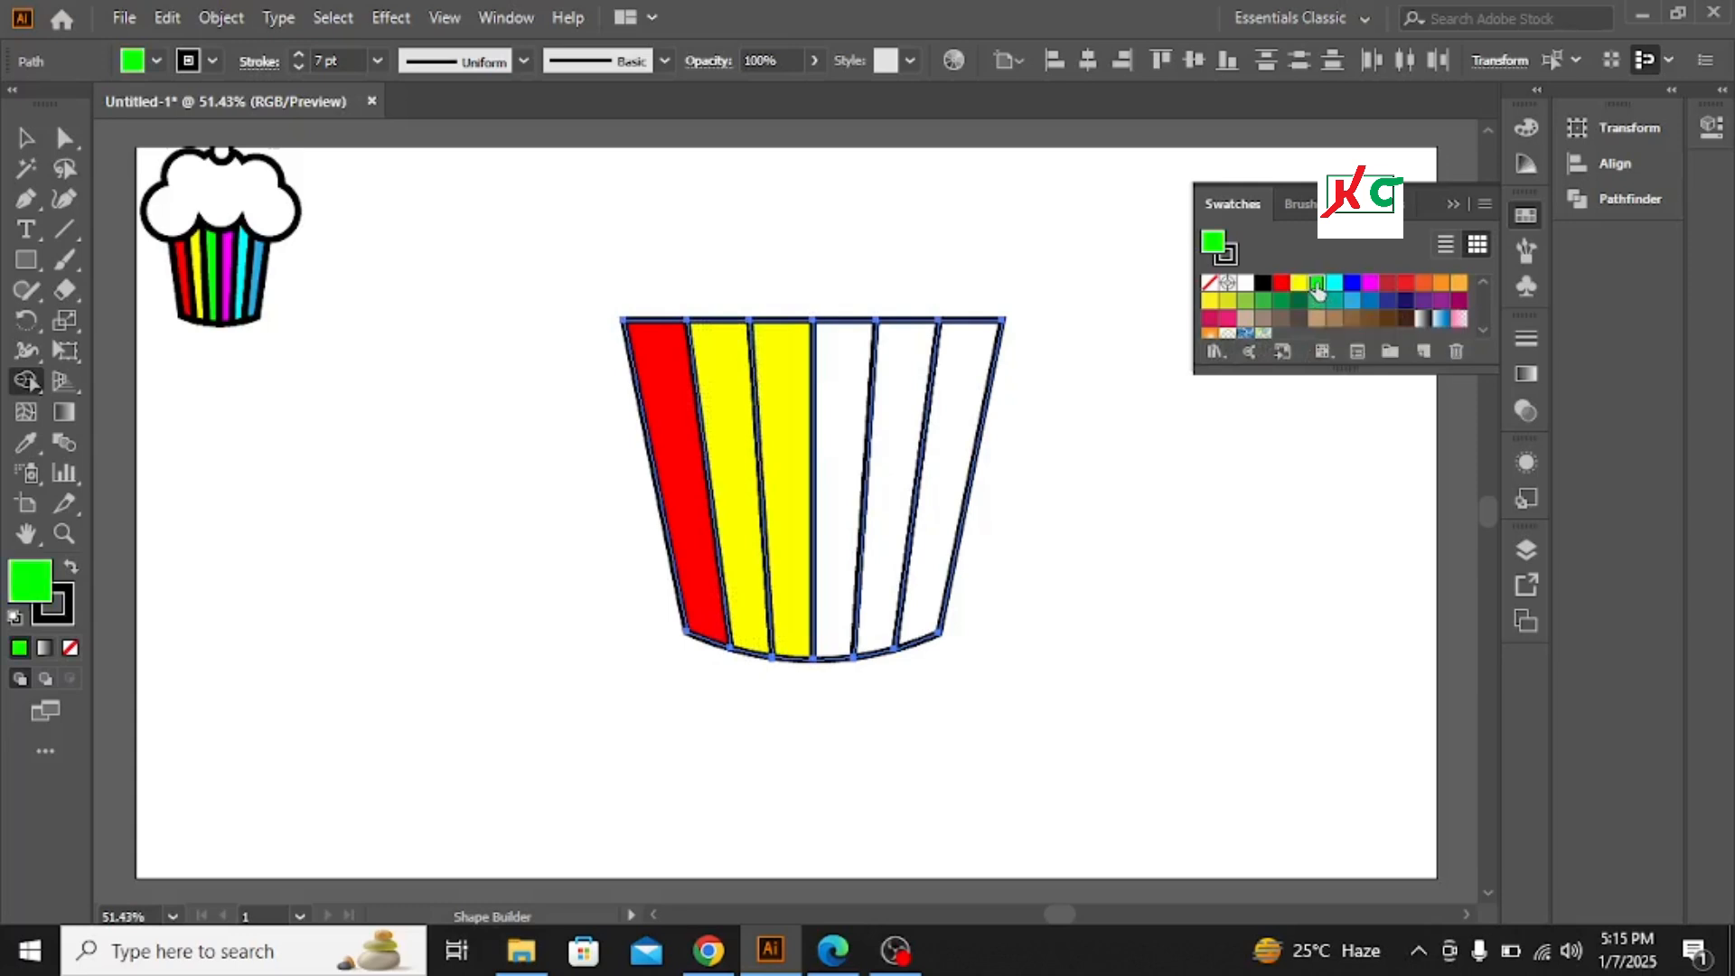
{"action": "left_click", "coordinate": [847, 426]}
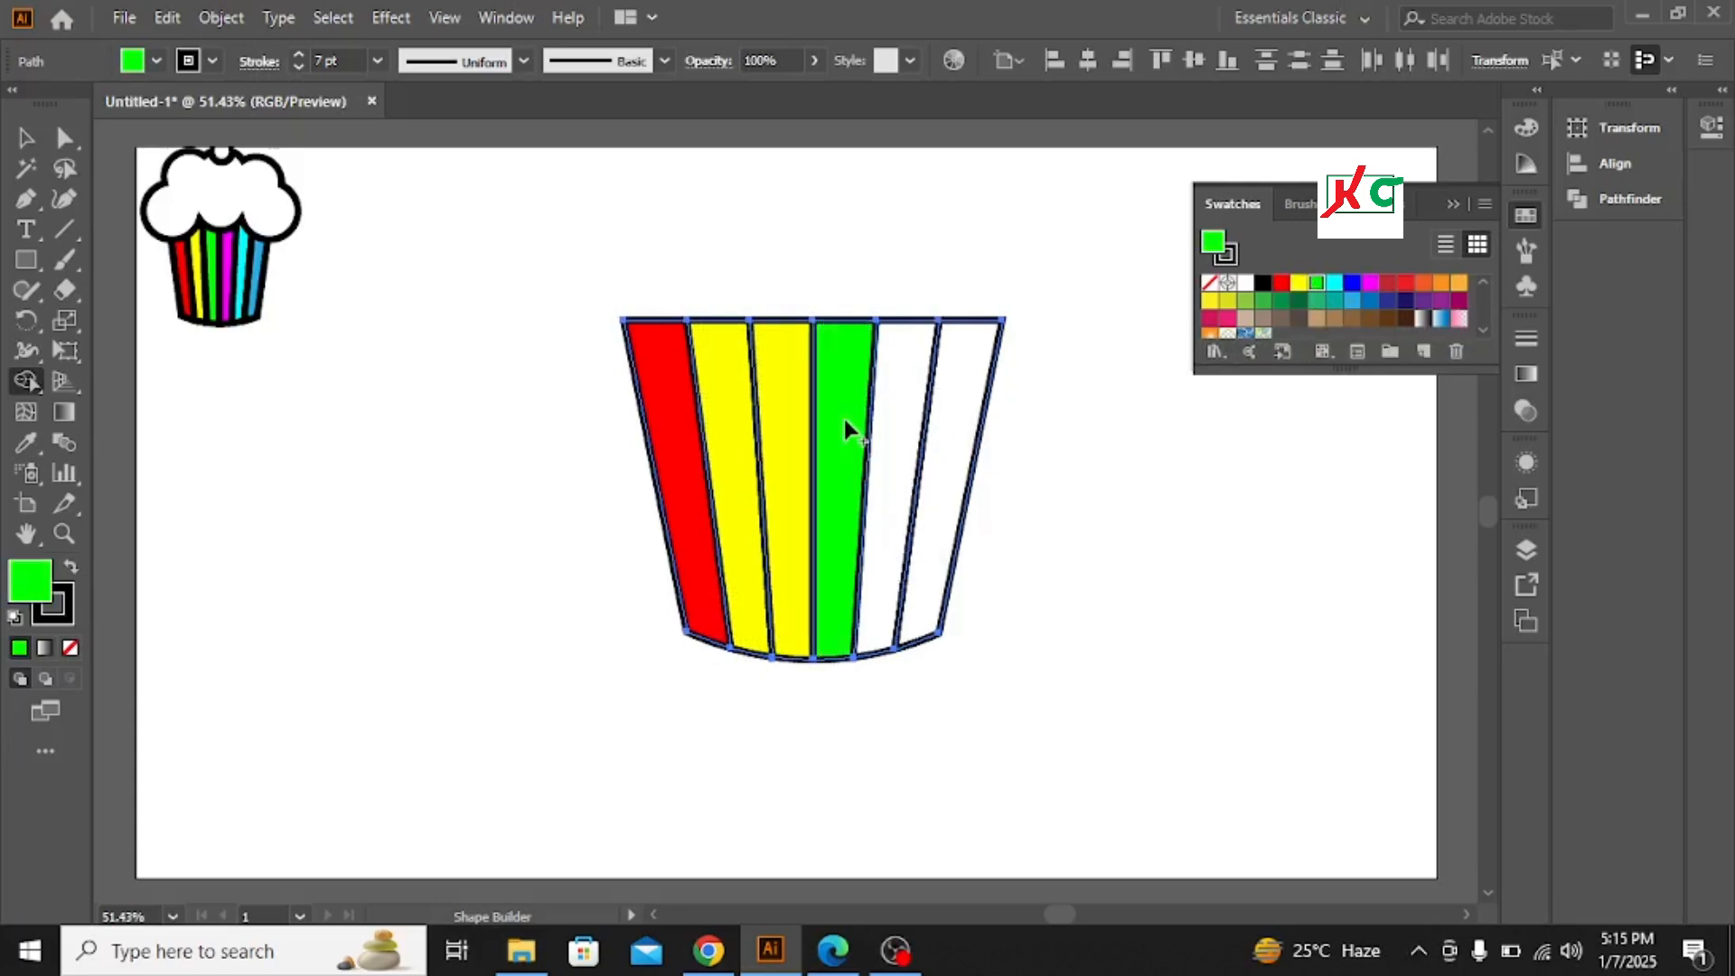
{"action": "left_click", "coordinate": [906, 417]}
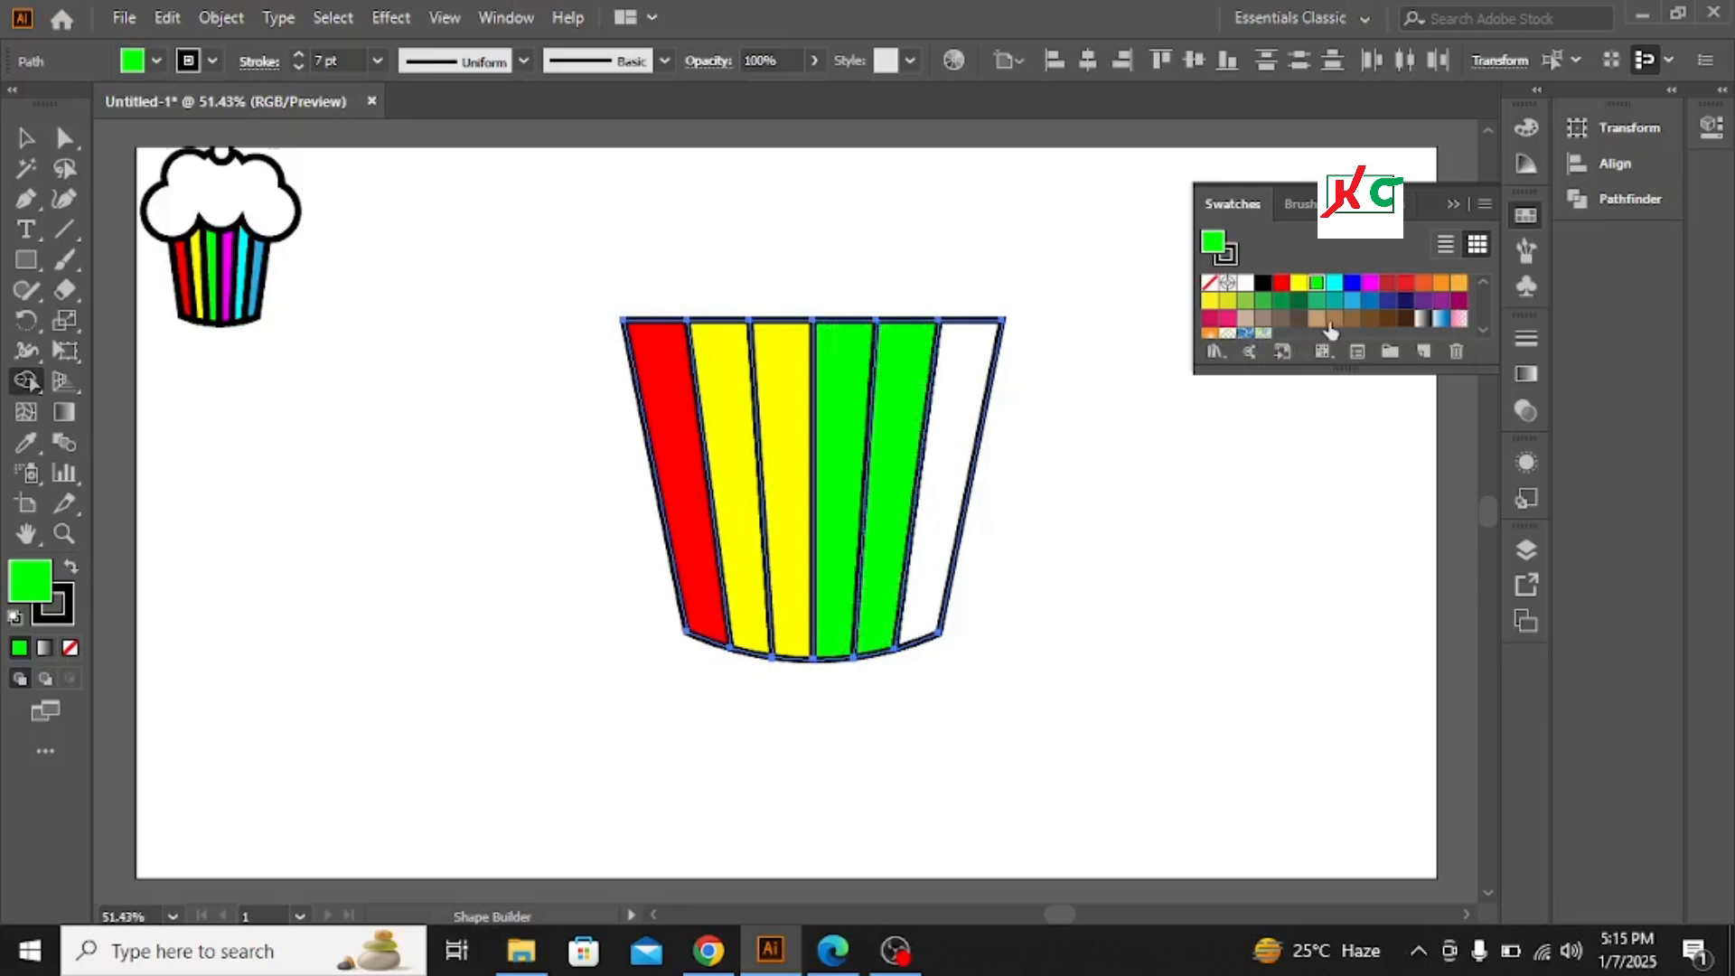
{"action": "left_click", "coordinate": [1370, 283]}
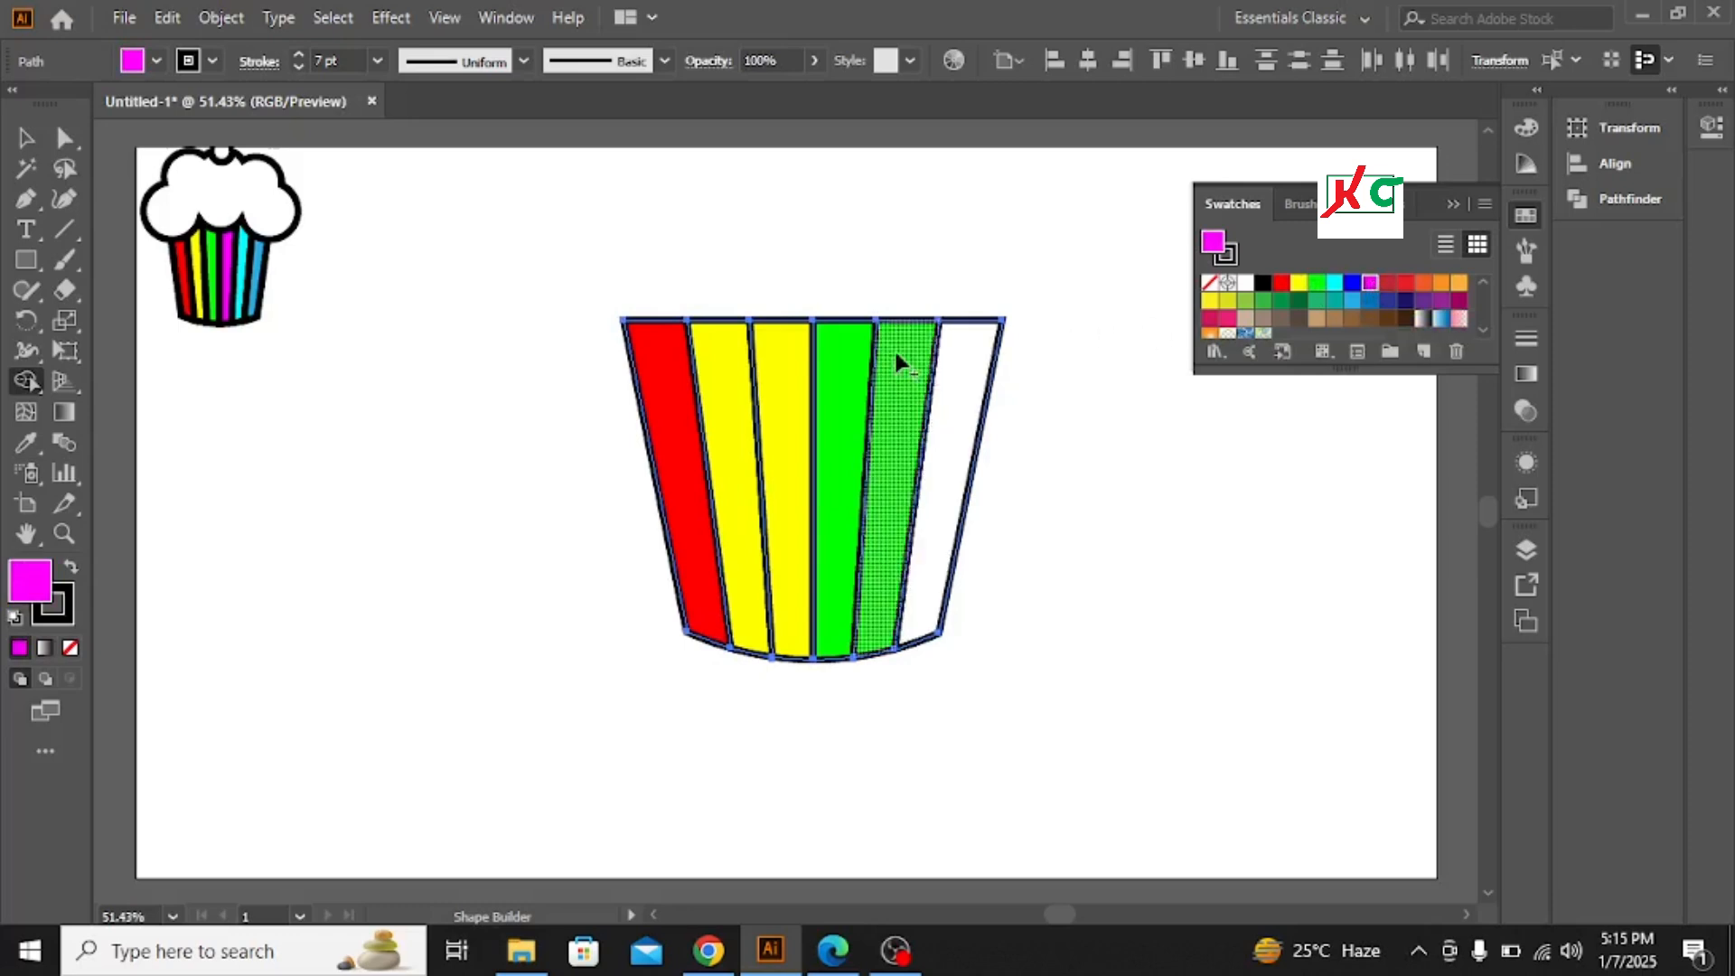
{"action": "left_click", "coordinate": [895, 357]}
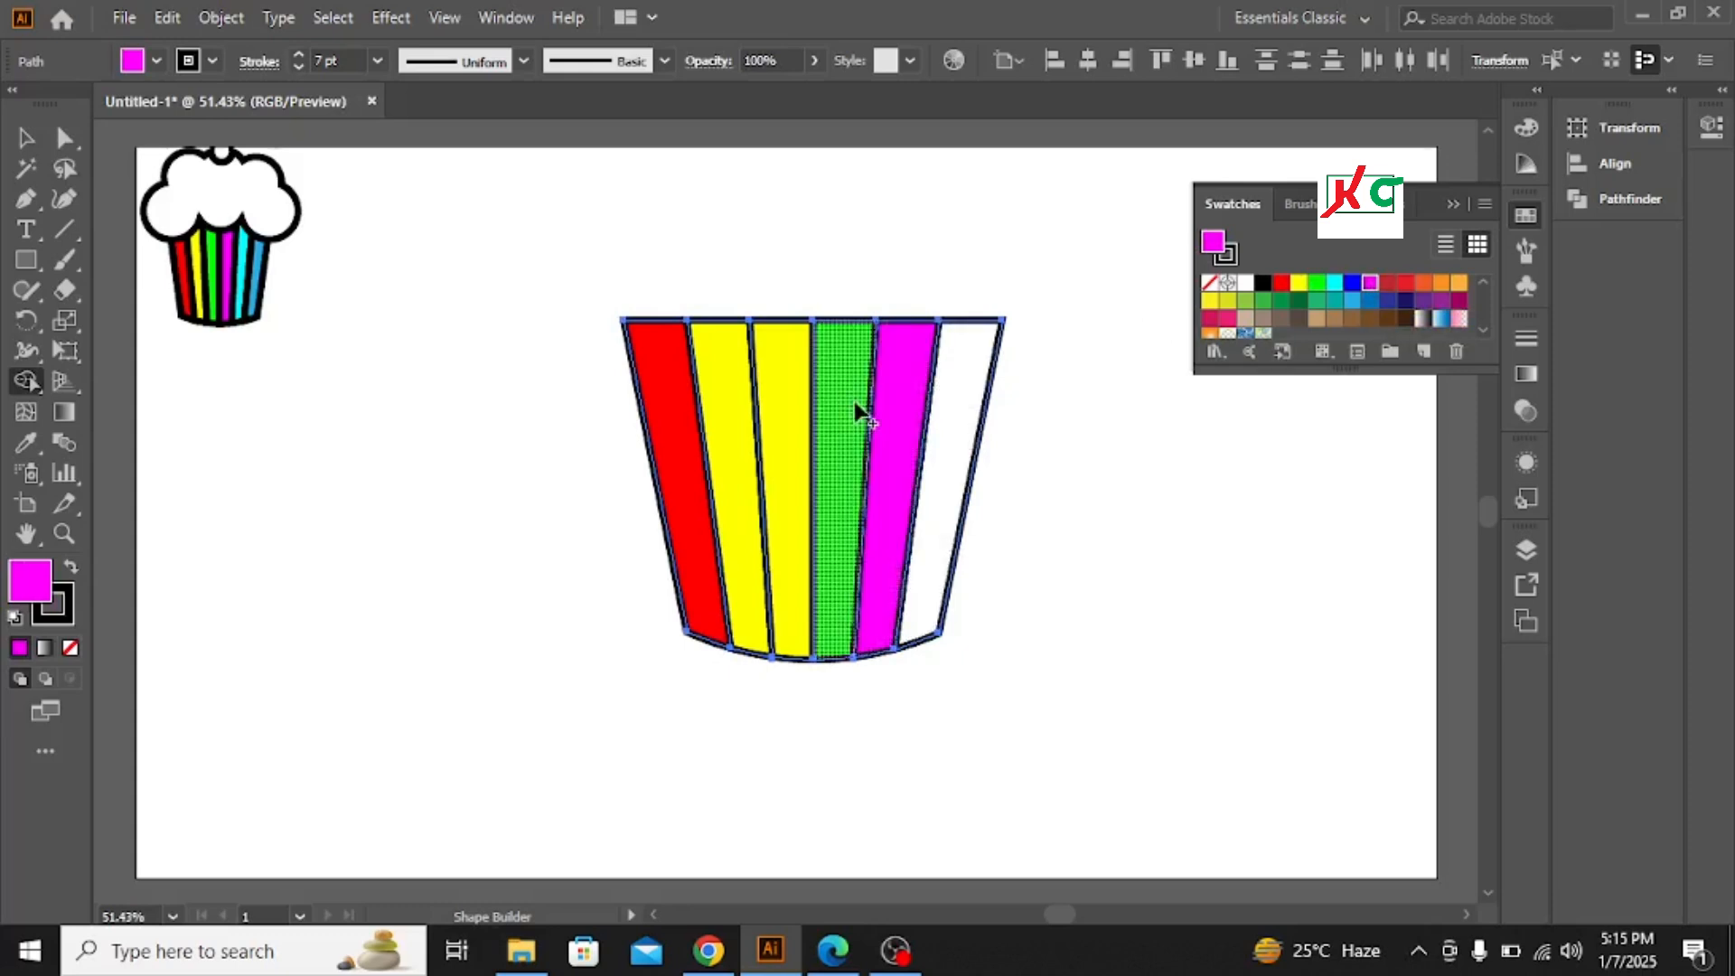
{"action": "left_click", "coordinate": [947, 405]}
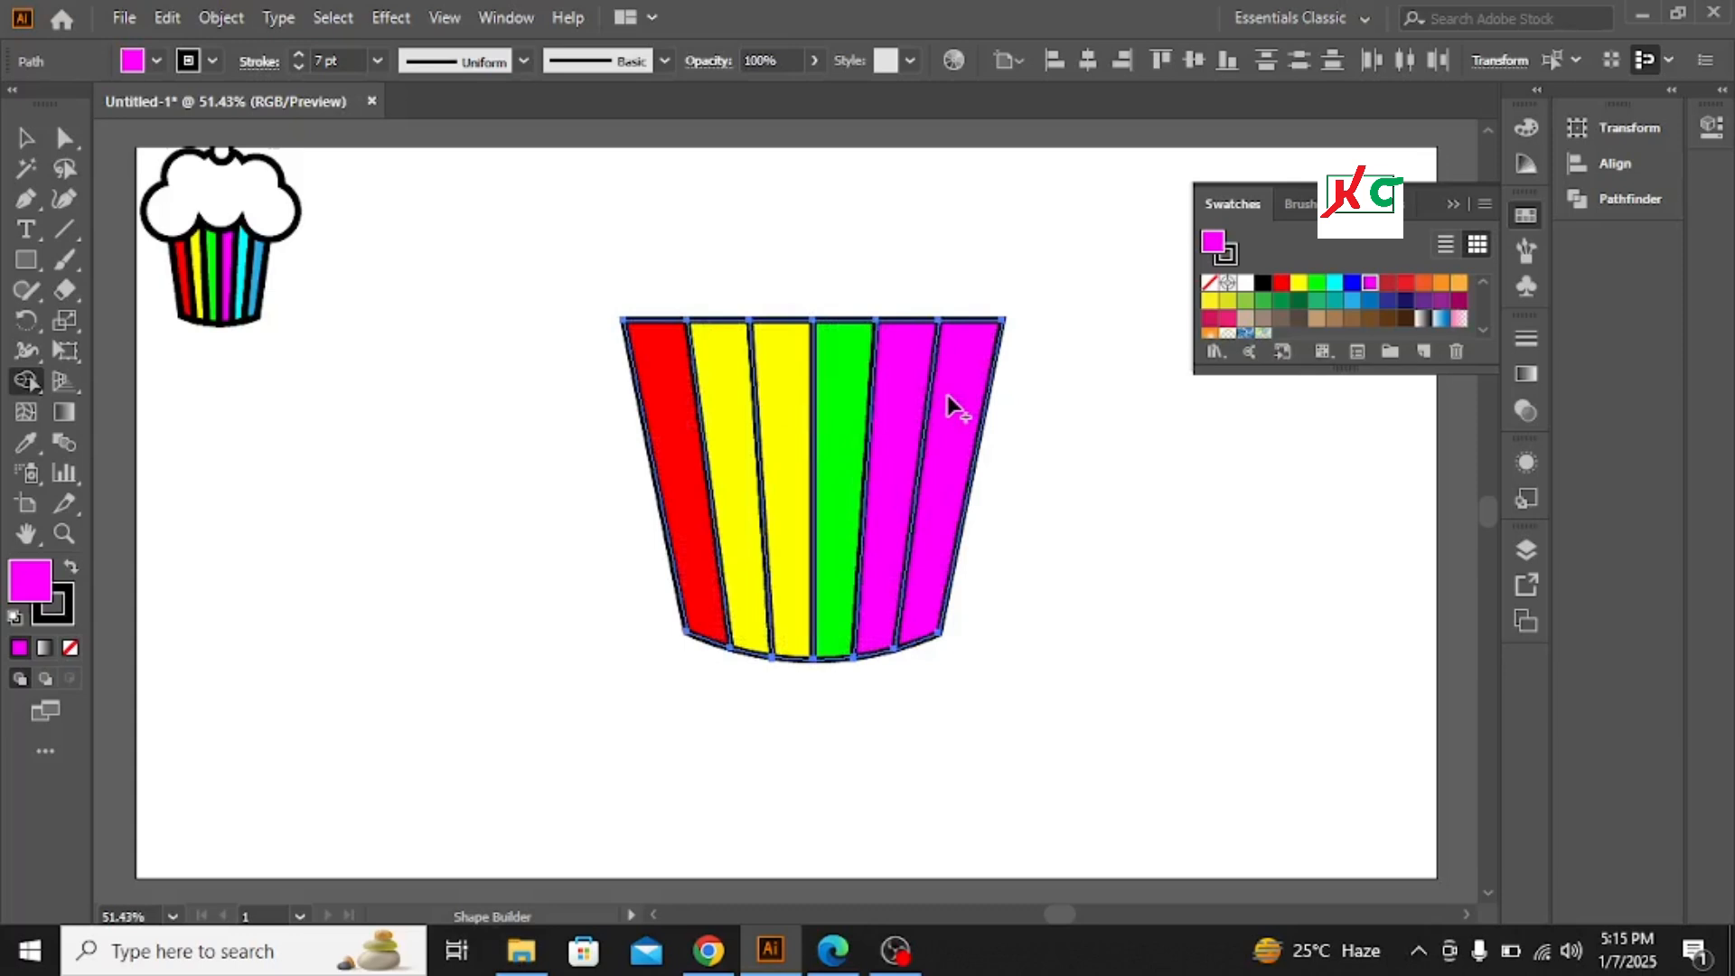
{"action": "left_click", "coordinate": [1353, 304]}
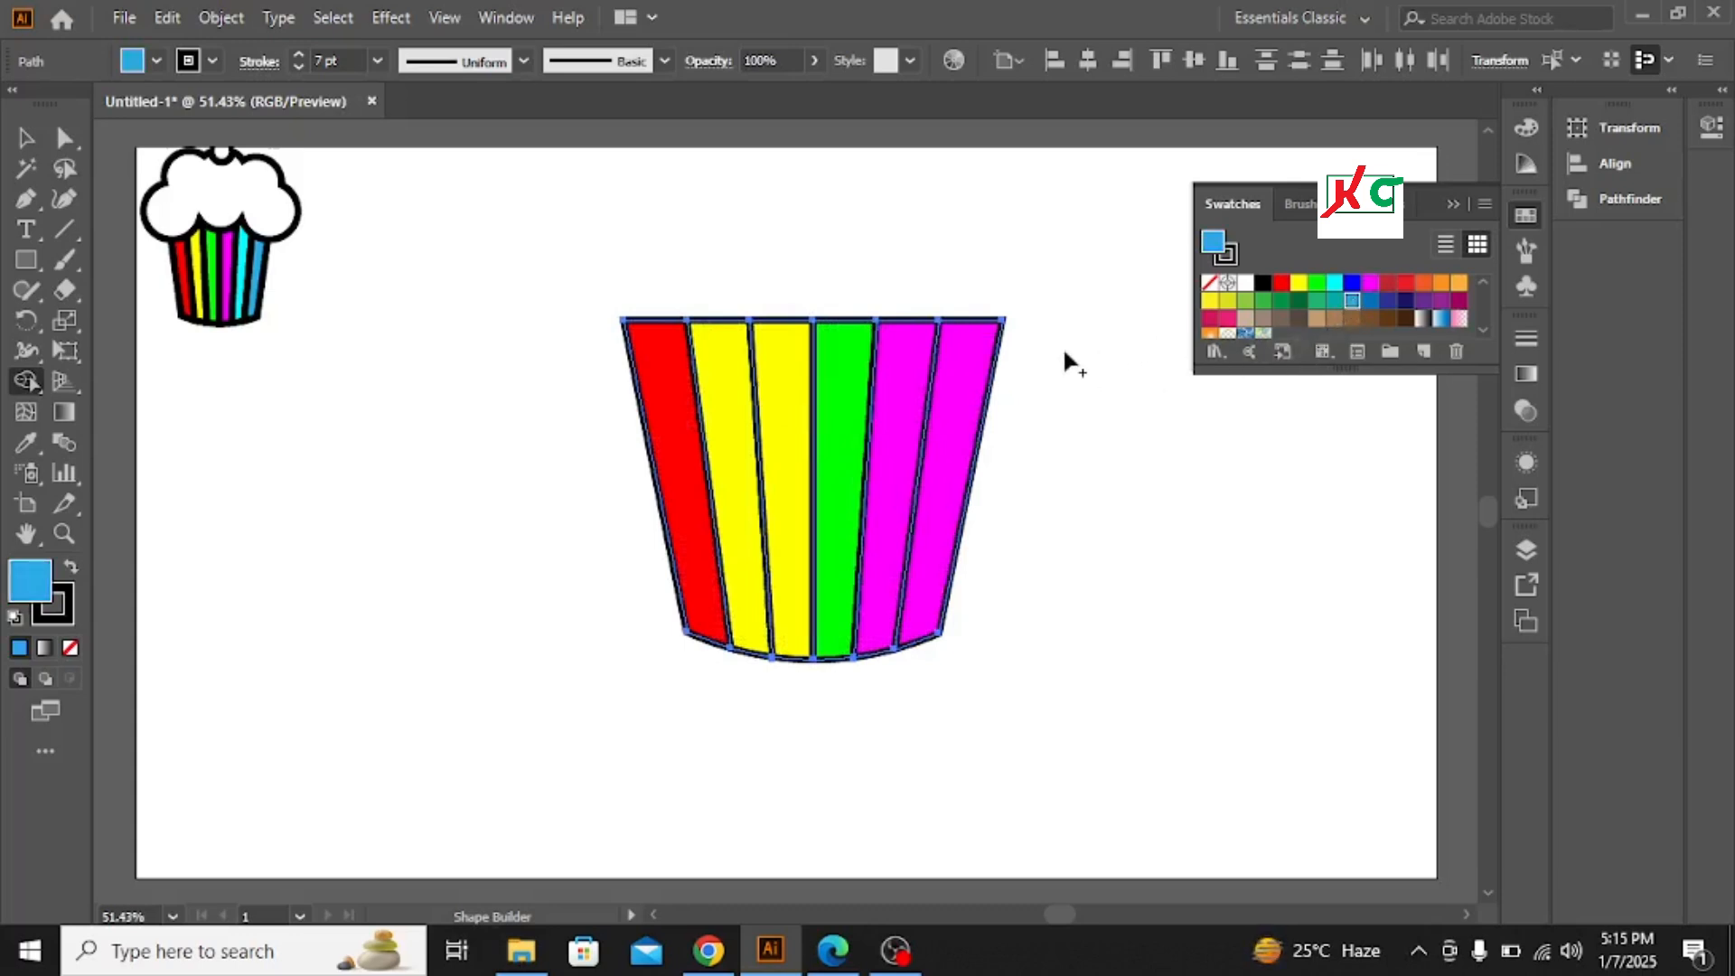
{"action": "left_click", "coordinate": [963, 374]}
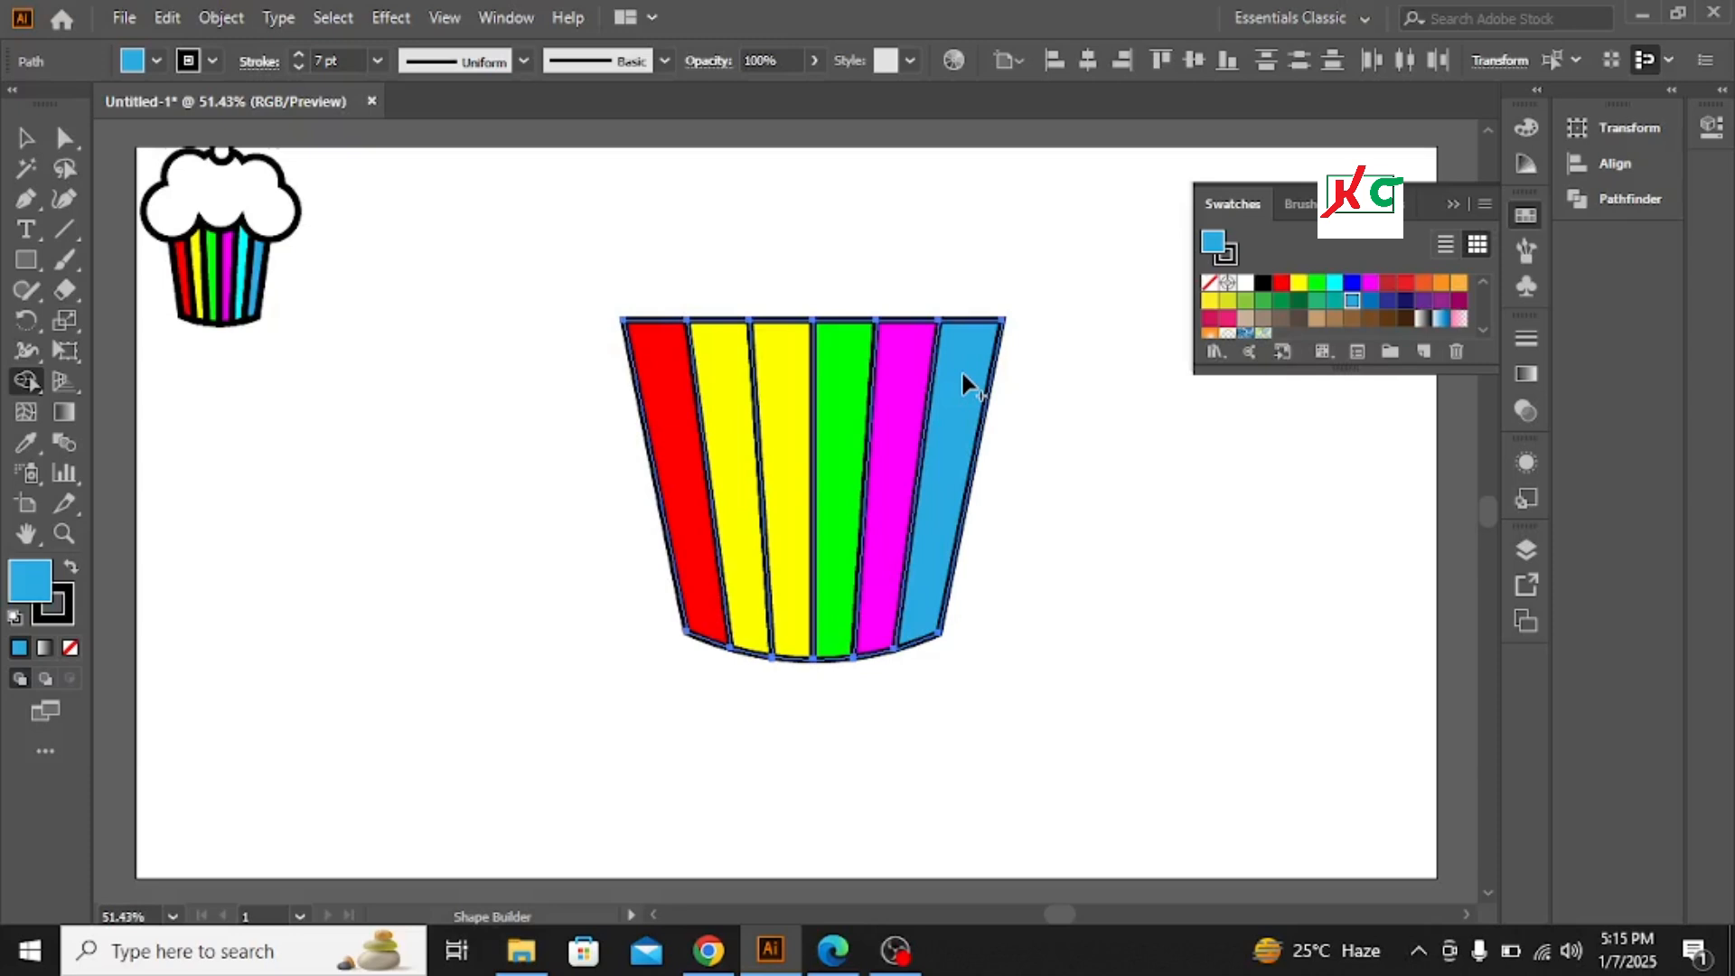
{"action": "left_click", "coordinate": [1451, 206]}
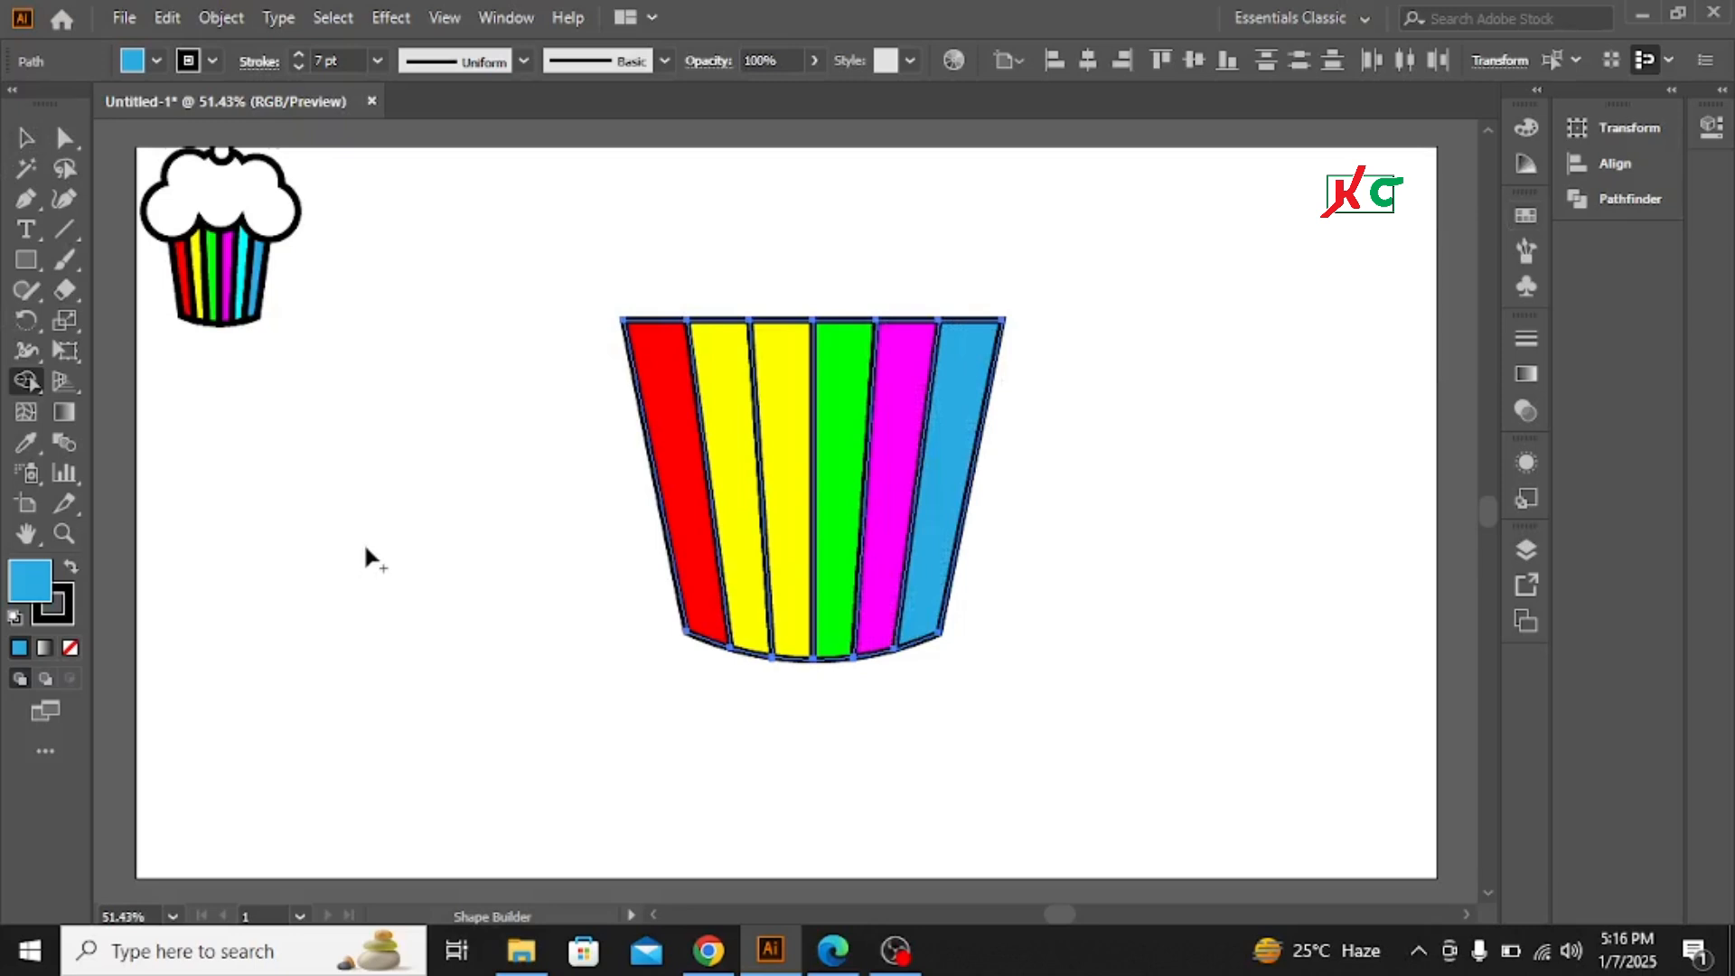
Deselect everything and draw a circle about 174 px wide above the cup's left side with the Ellipse tool
{"action": "left_click", "coordinate": [26, 137]}
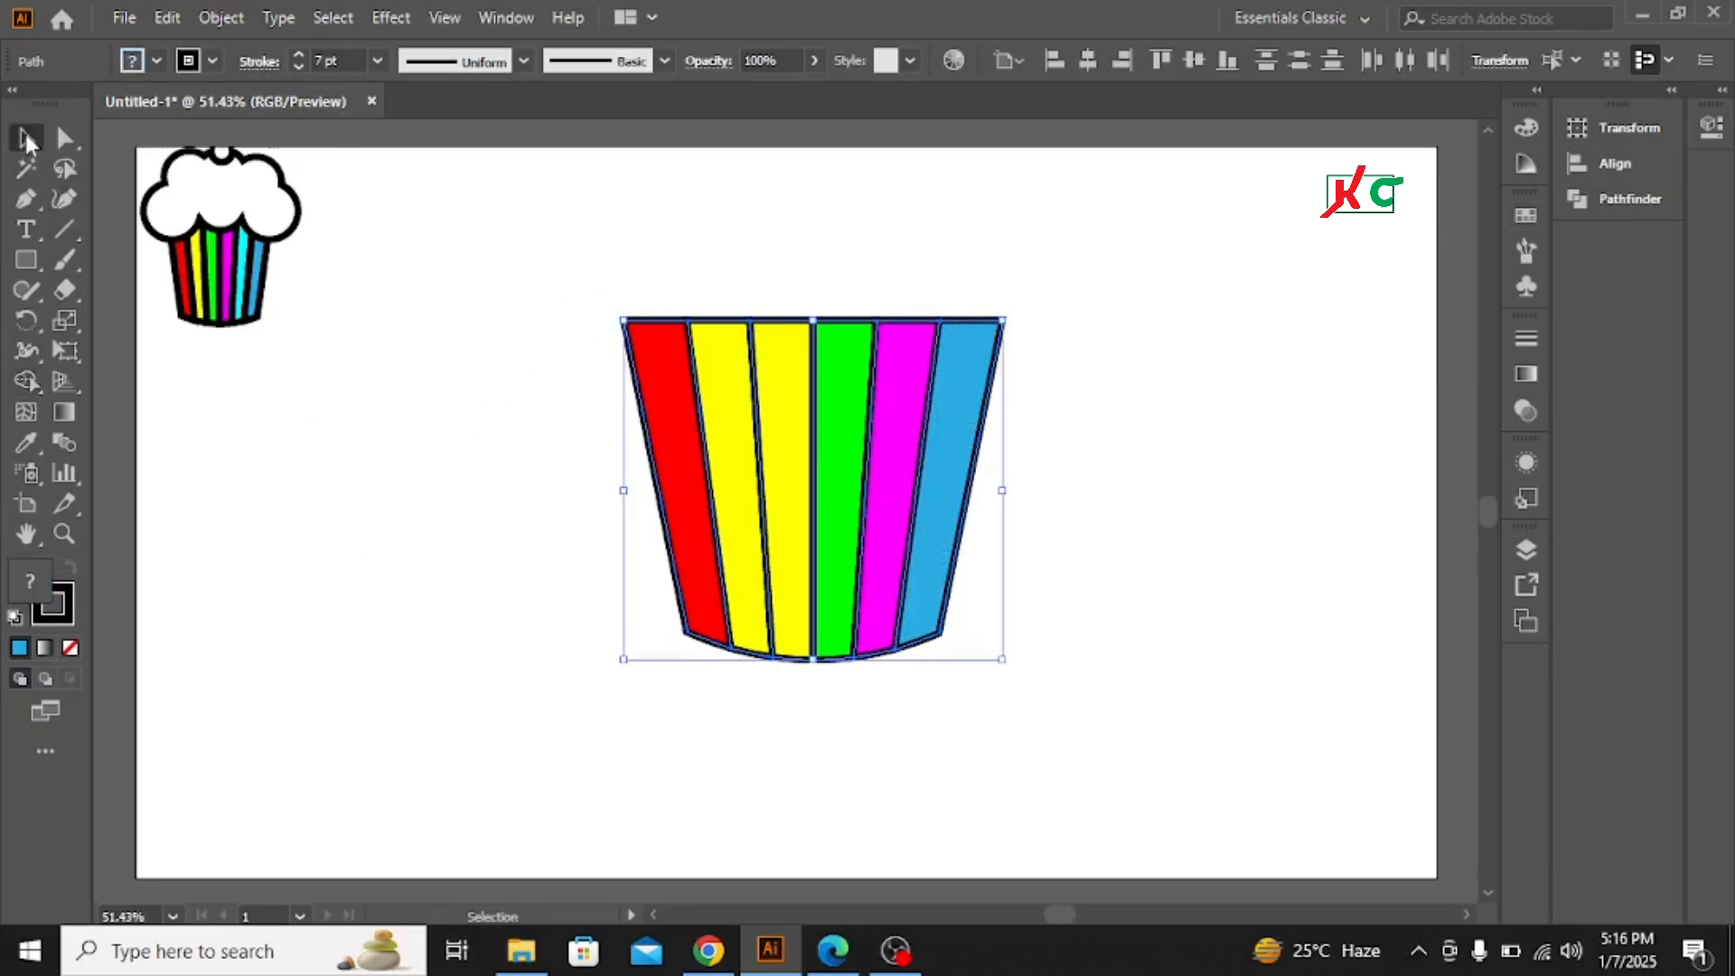
{"action": "left_click", "coordinate": [378, 528]}
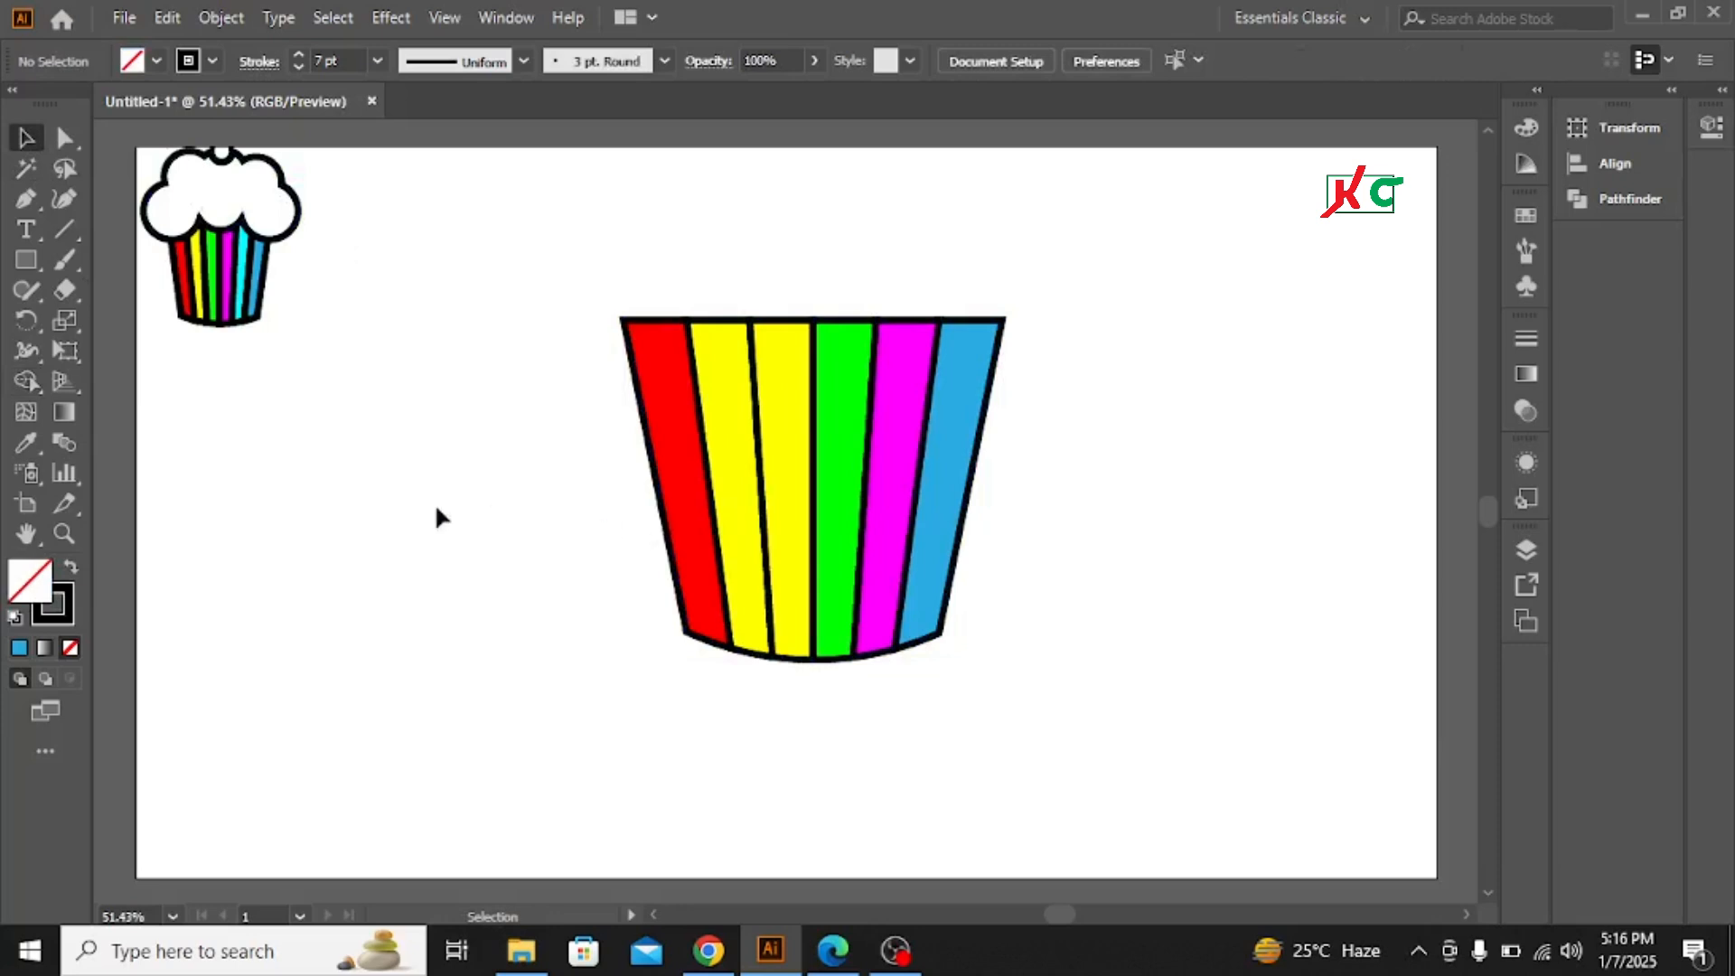
{"action": "left_click", "coordinate": [31, 256]}
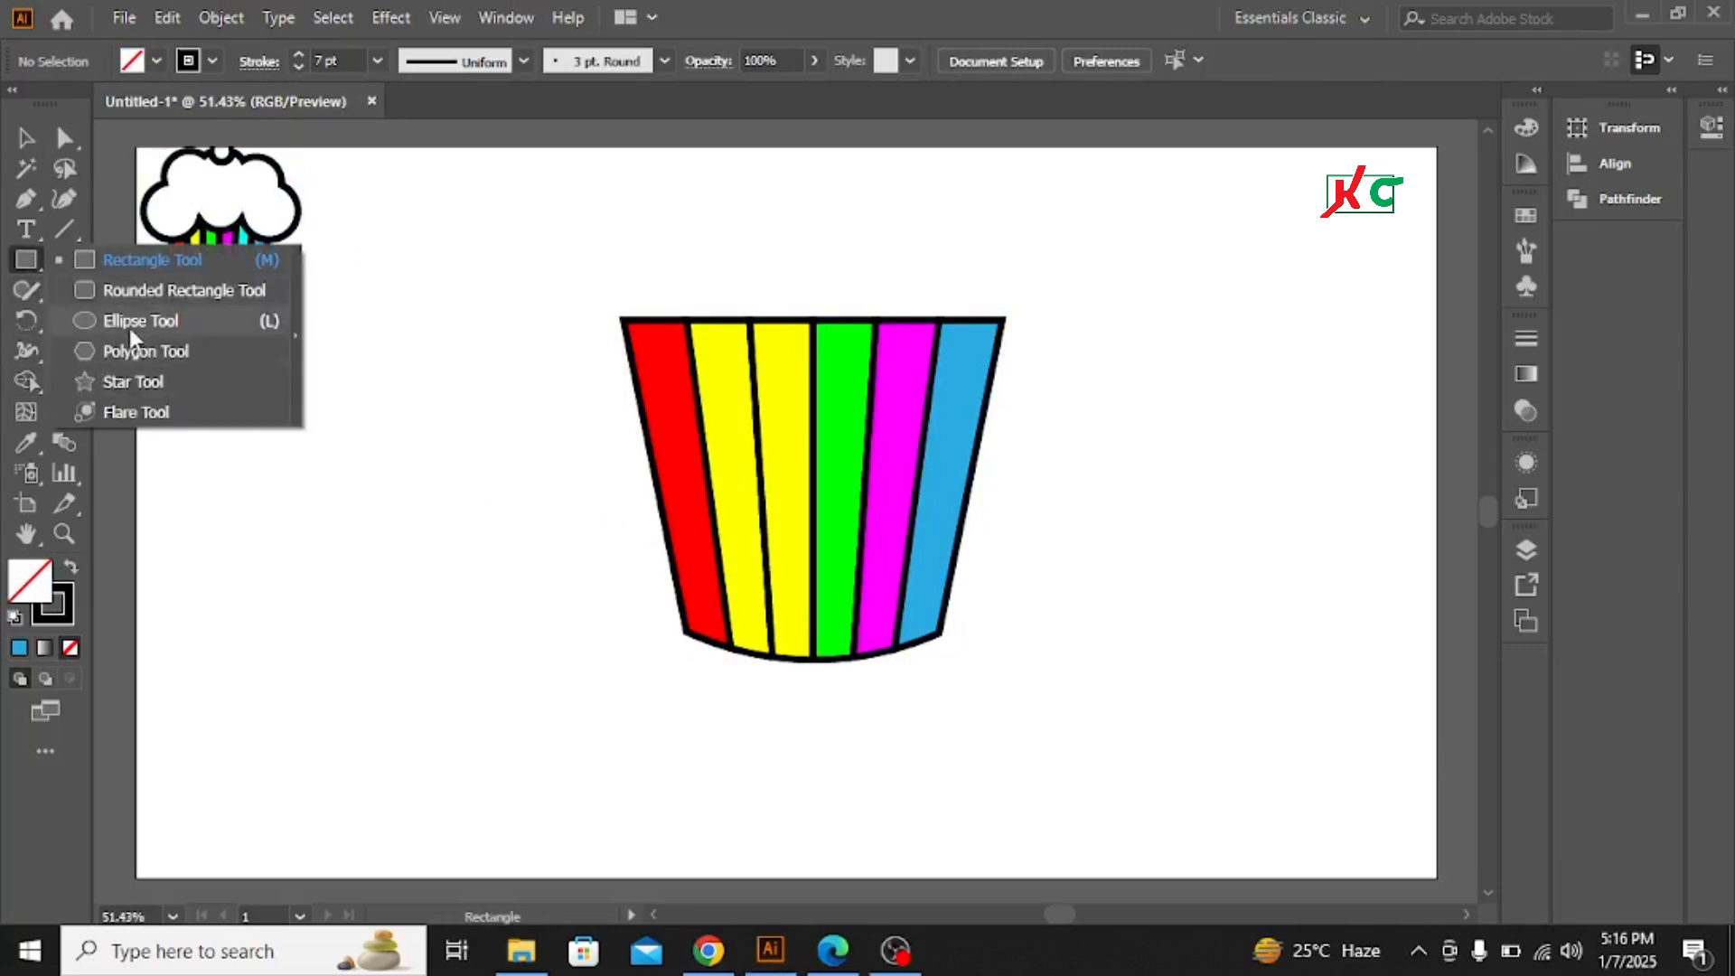
{"action": "left_click", "coordinate": [129, 324]}
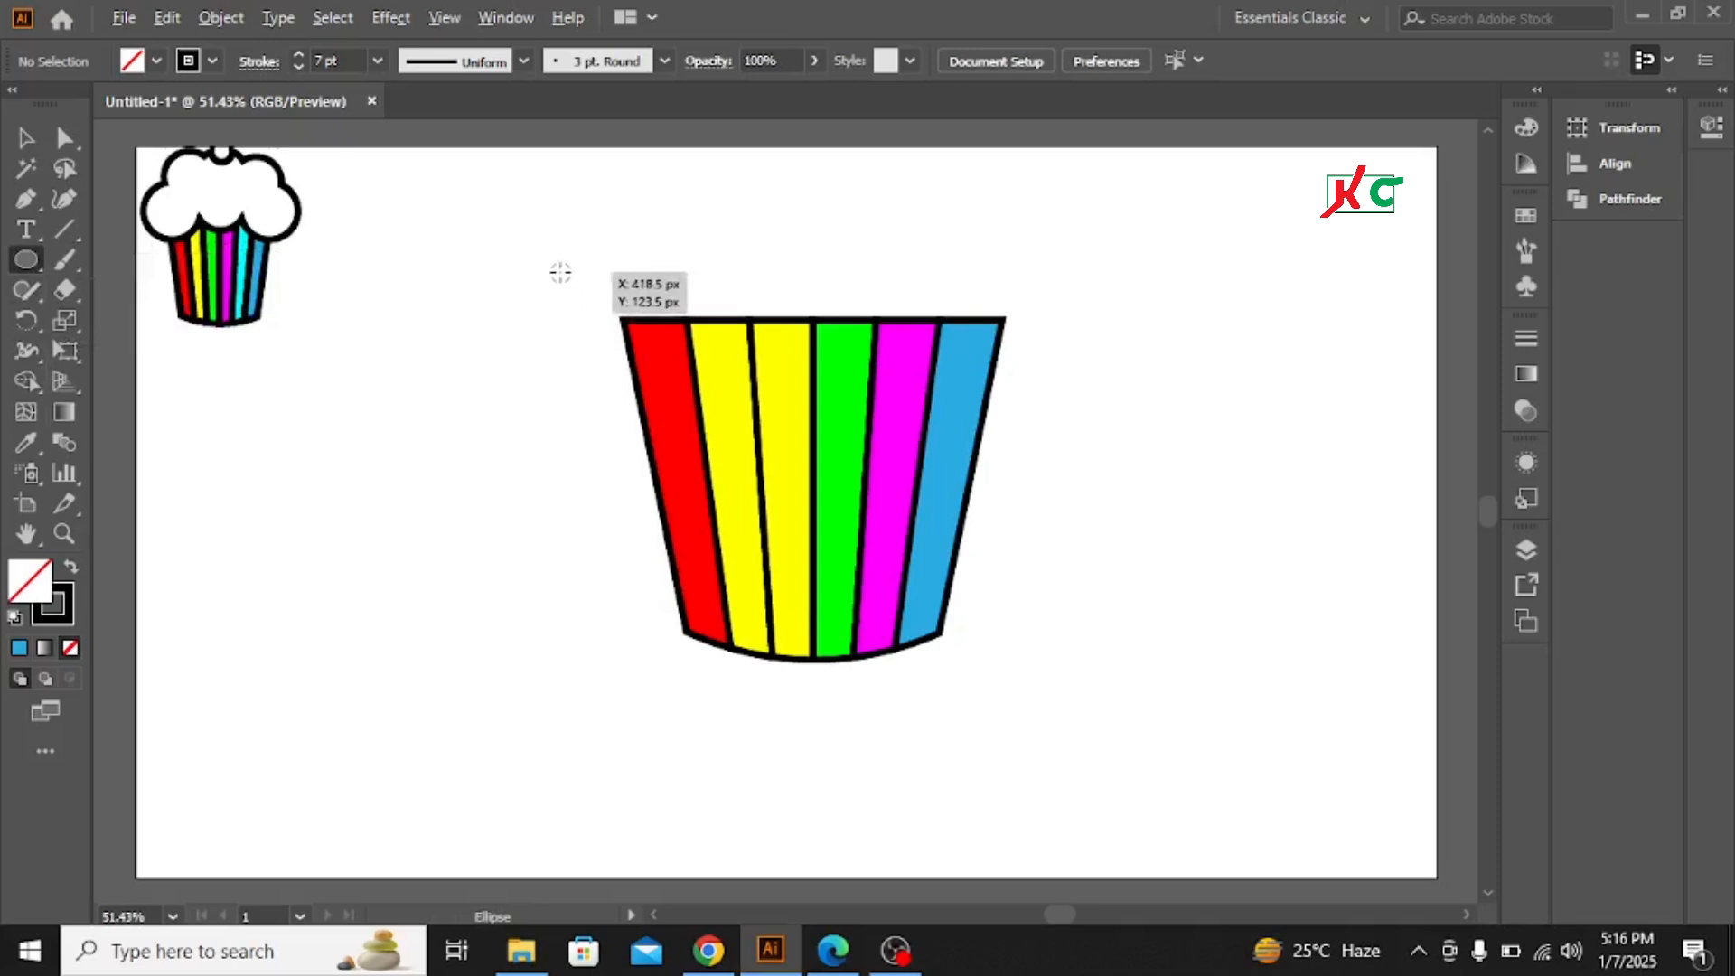
{"action": "left_click_drag", "start_coordinate": [560, 275], "coordinate": [649, 363]}
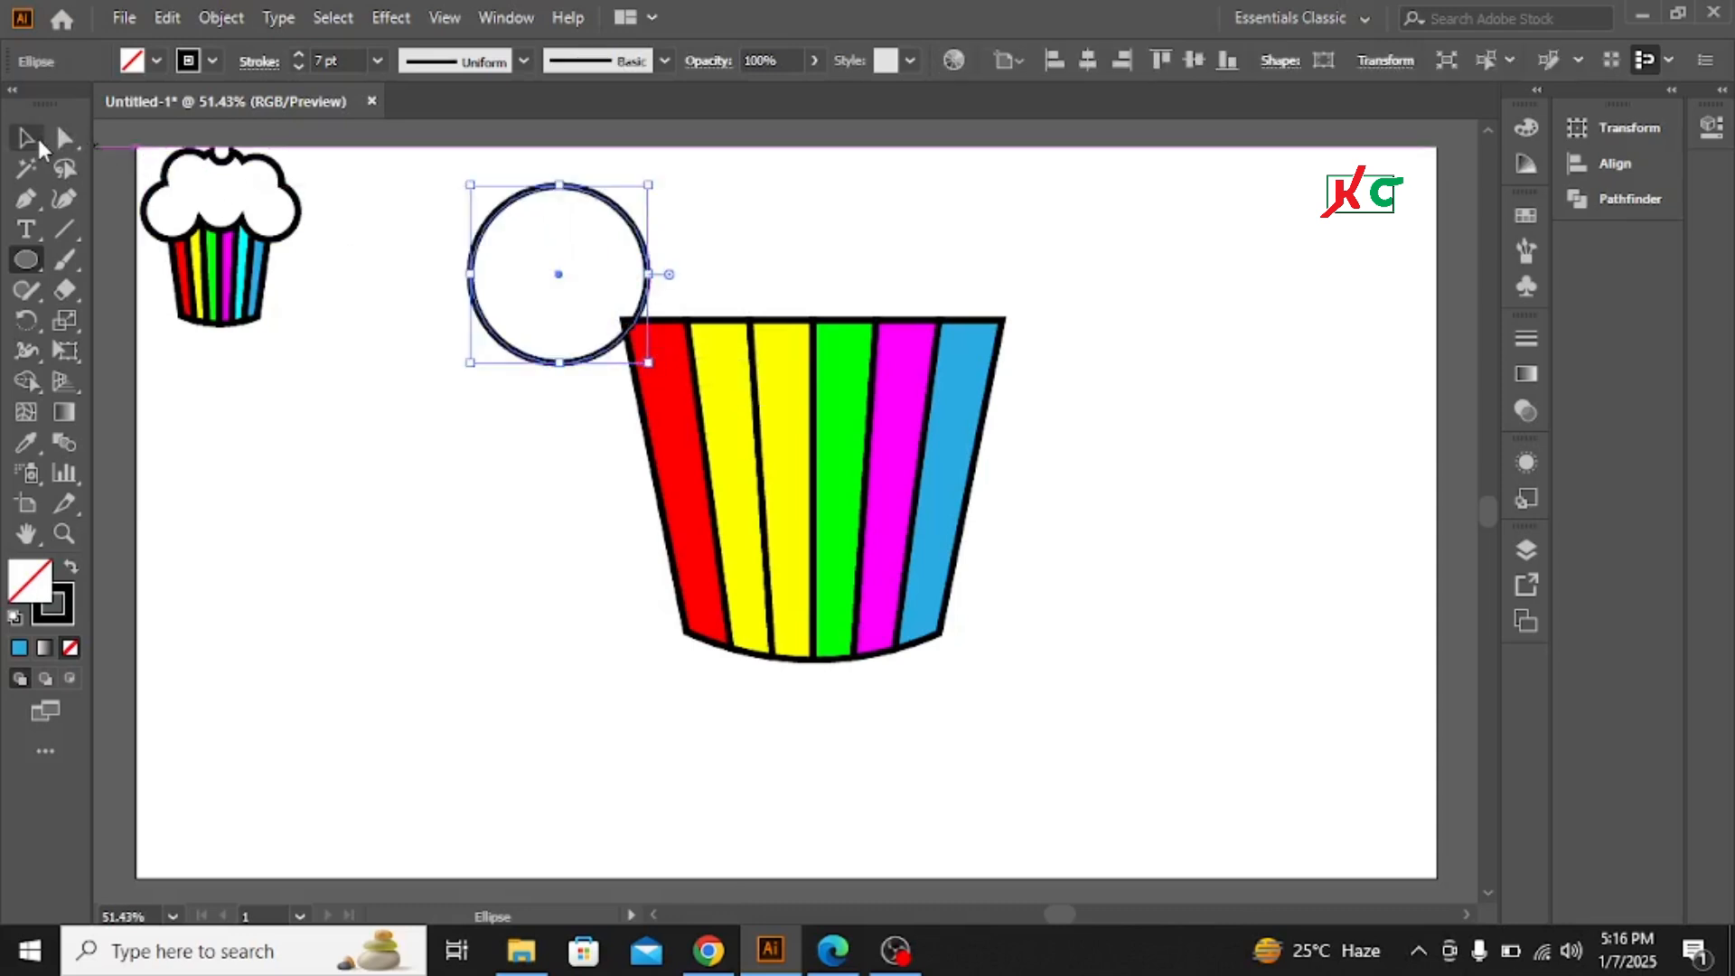
Move the circle onto the cup's top-left corner and set its fill to white
{"action": "key", "text": "v"}
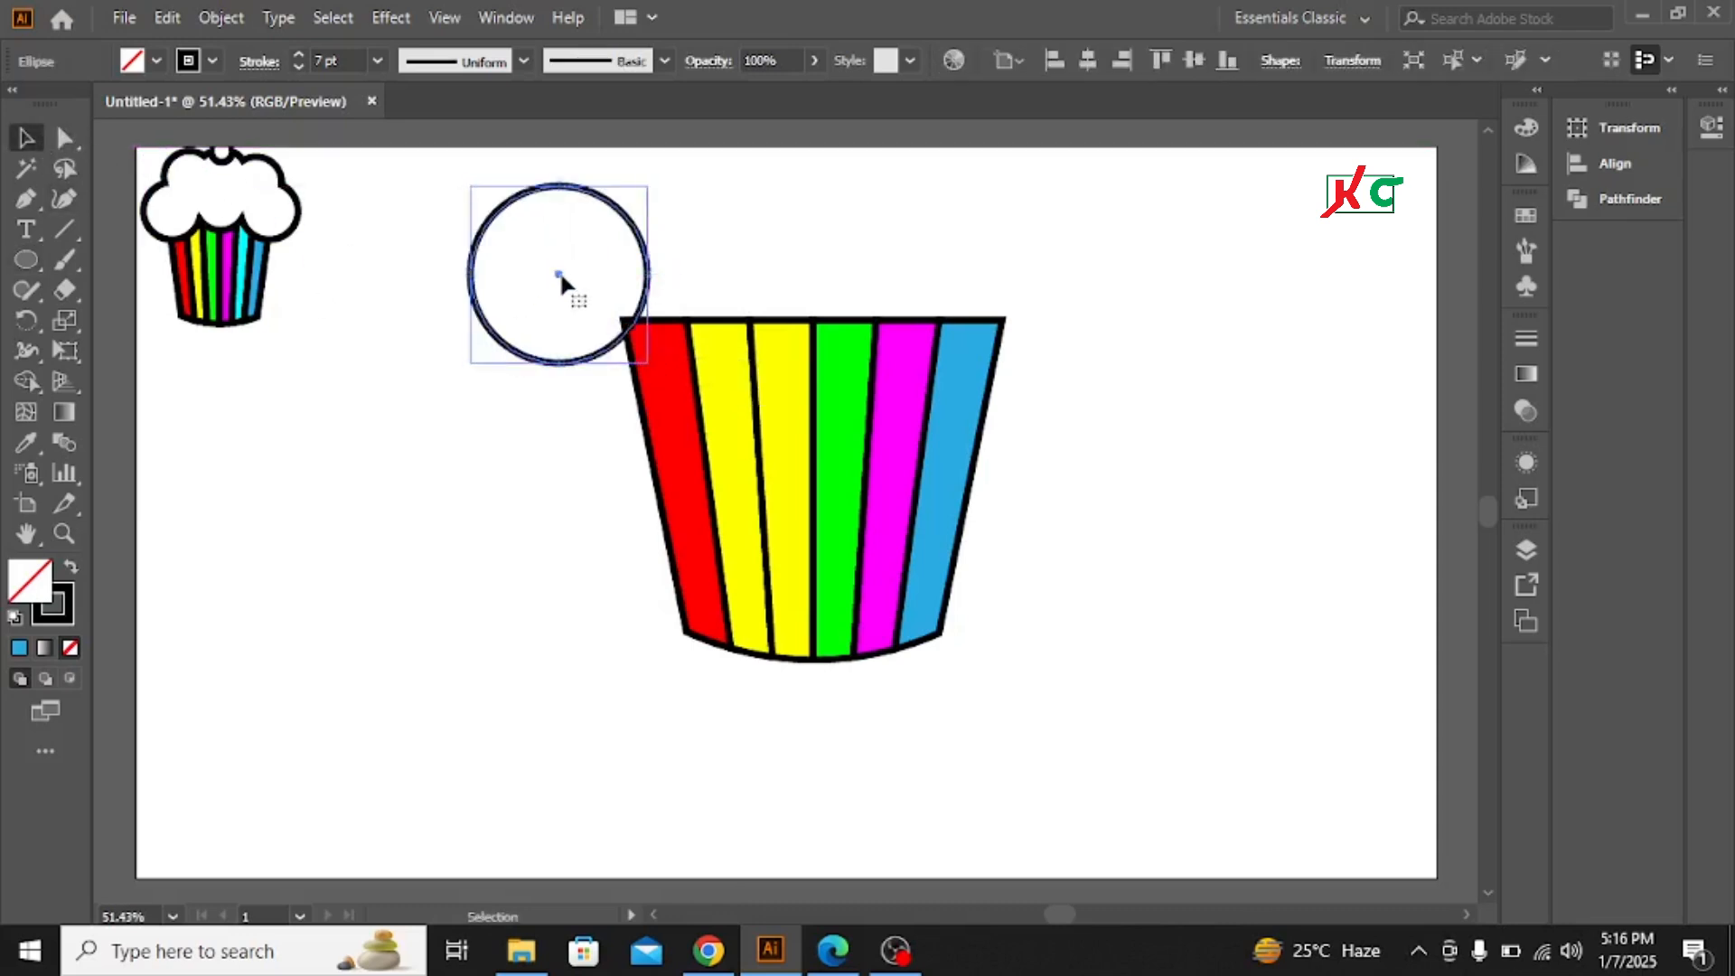
{"action": "left_click_drag", "start_coordinate": [561, 271], "coordinate": [658, 334]}
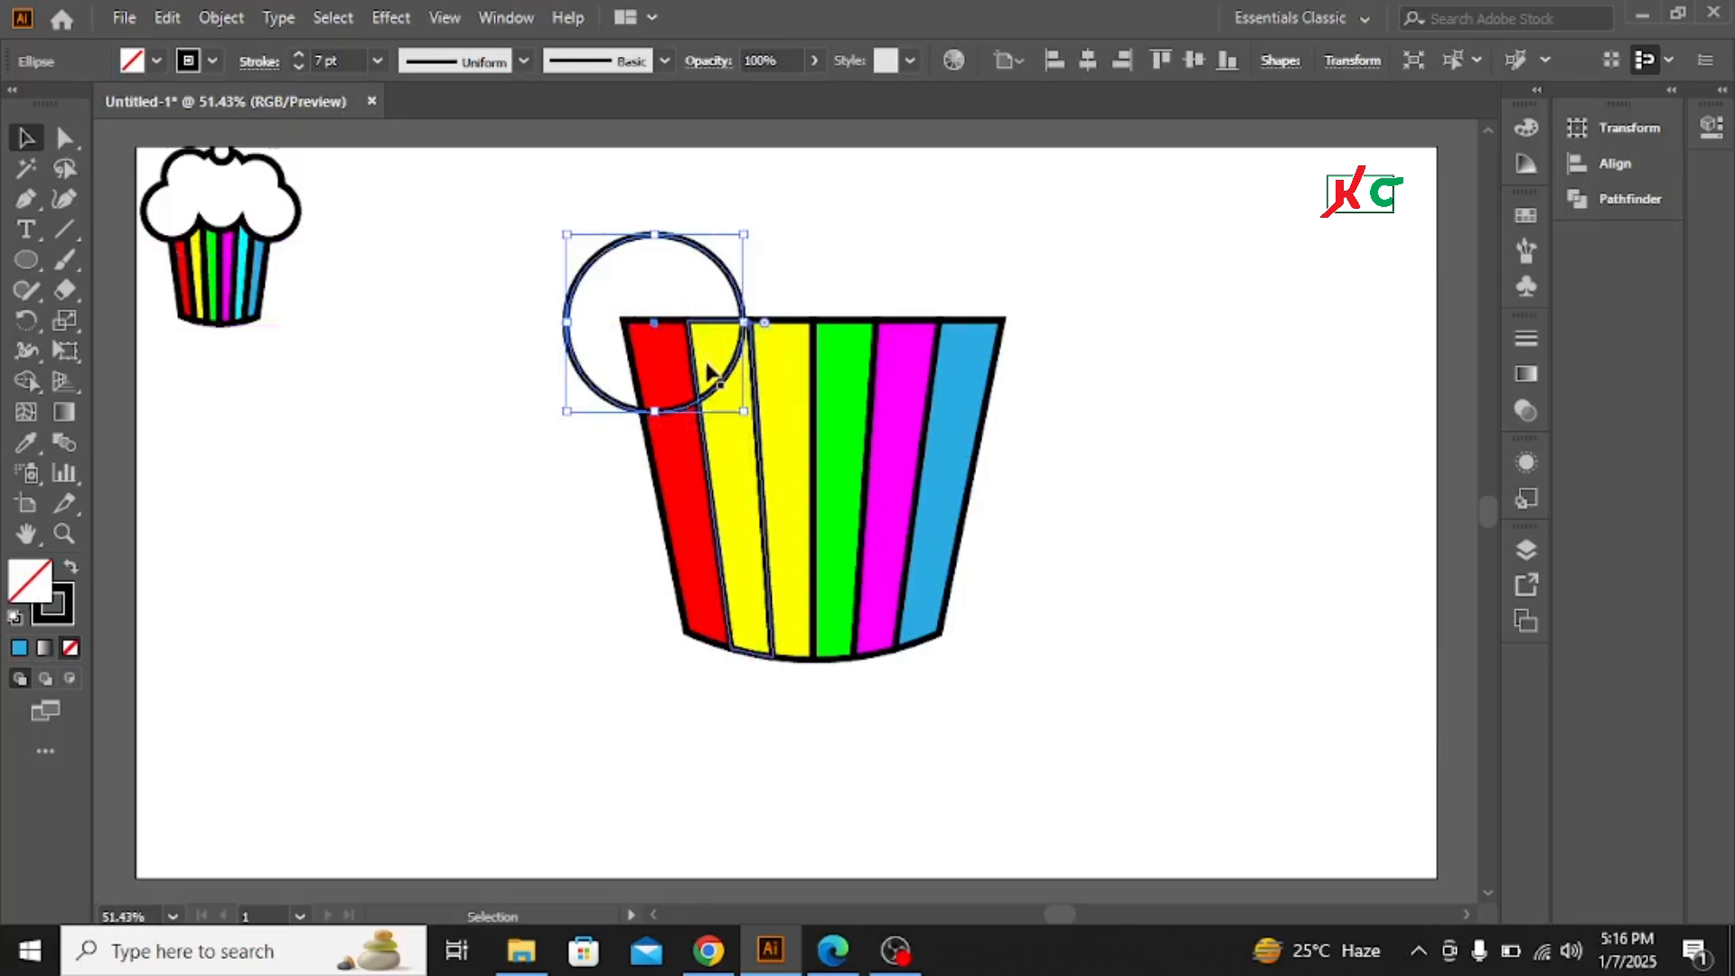
{"action": "left_click", "coordinate": [158, 59]}
{"action": "left_click", "coordinate": [53, 103]}
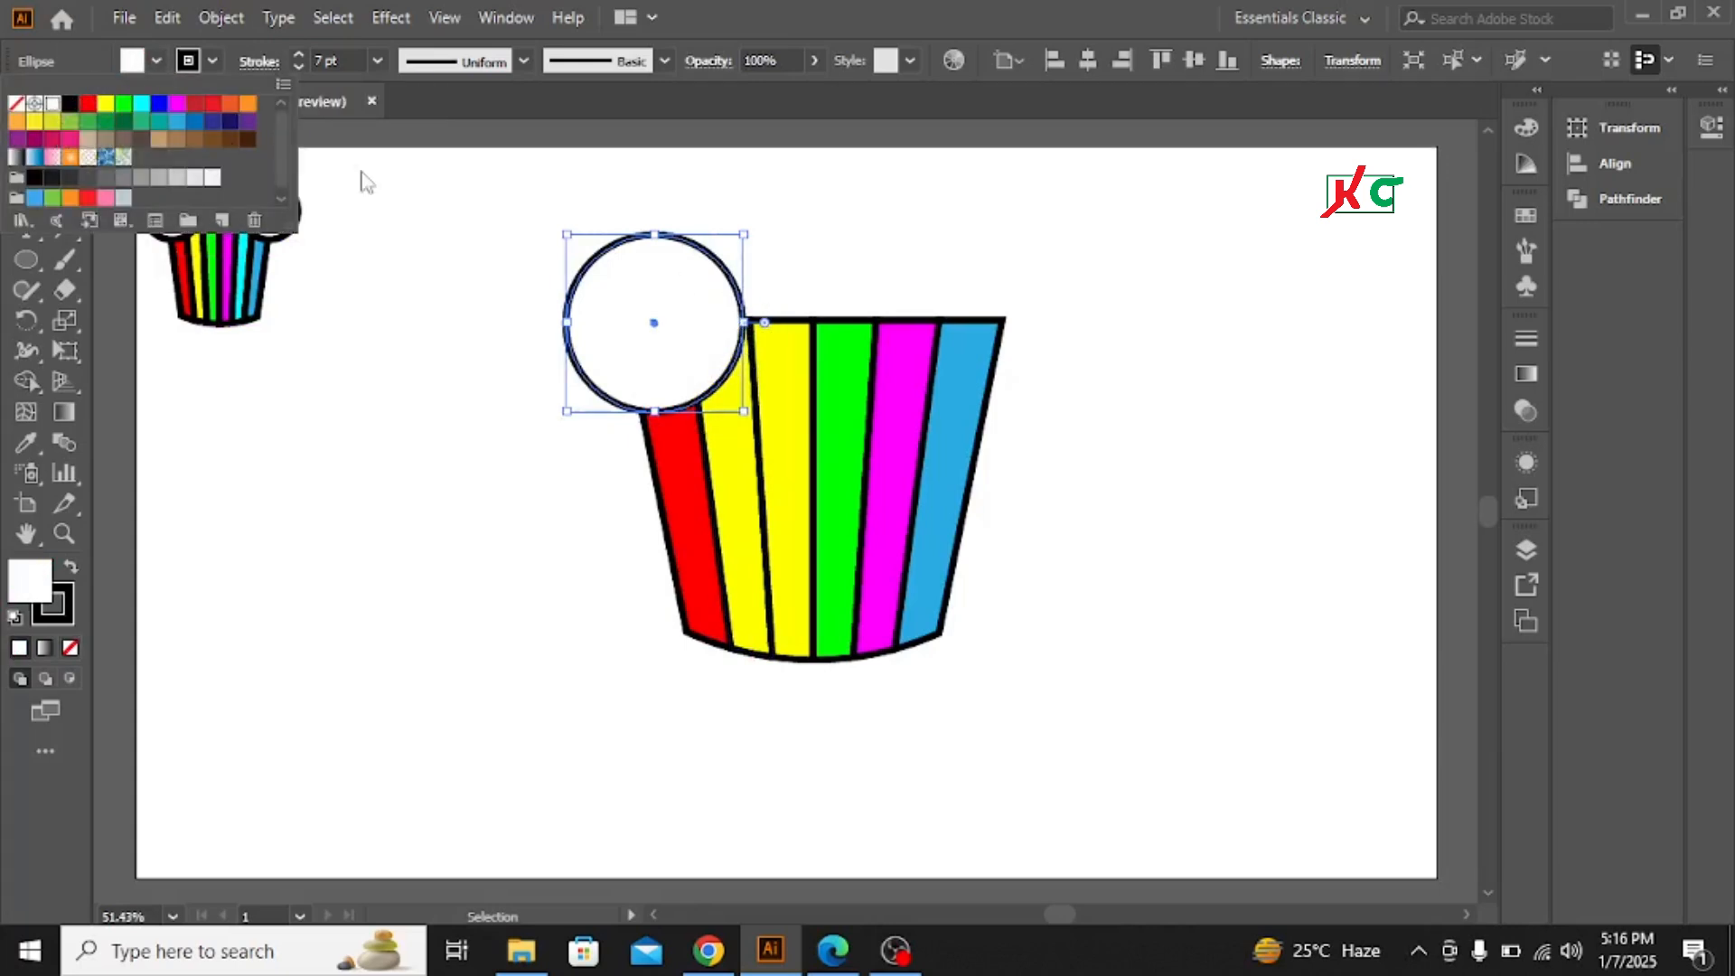
{"action": "left_click", "coordinate": [684, 298]}
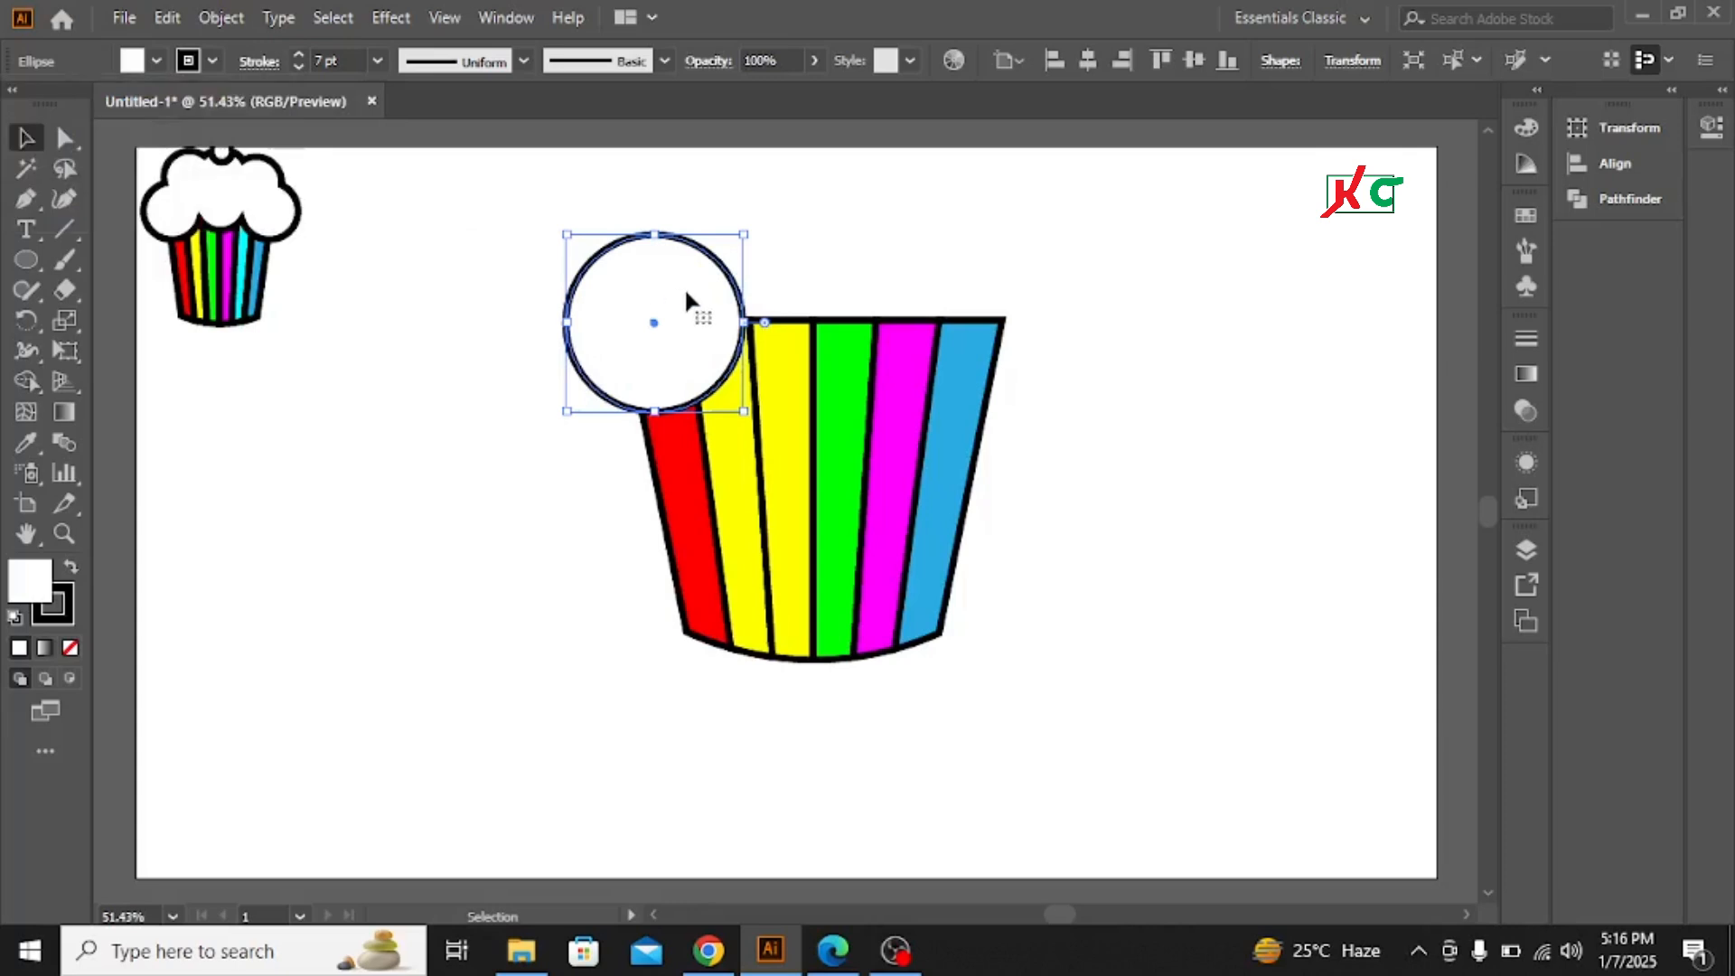
Duplicate the circle across the cup's top, adding right, center and upper circles to form a frosting cloud
{"action": "left_click_drag", "start_coordinate": [689, 298], "coordinate": [1004, 301]}
{"action": "key", "text": "shift"}
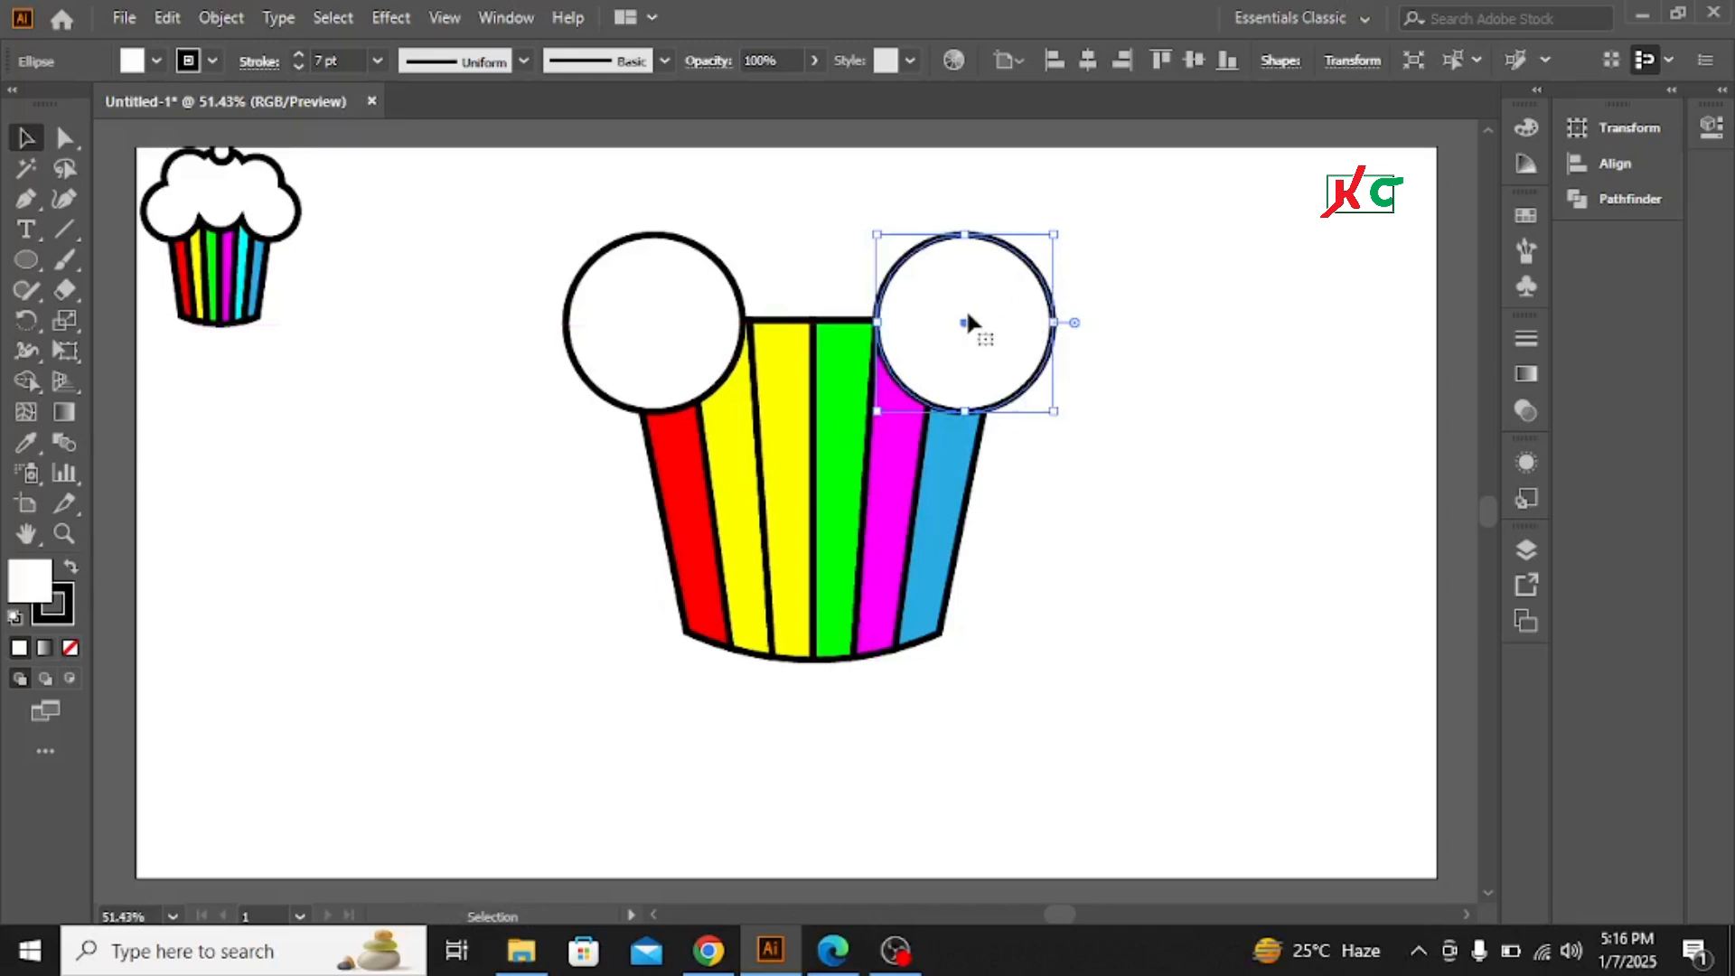
{"action": "left_click_drag", "start_coordinate": [965, 314], "coordinate": [812, 297]}
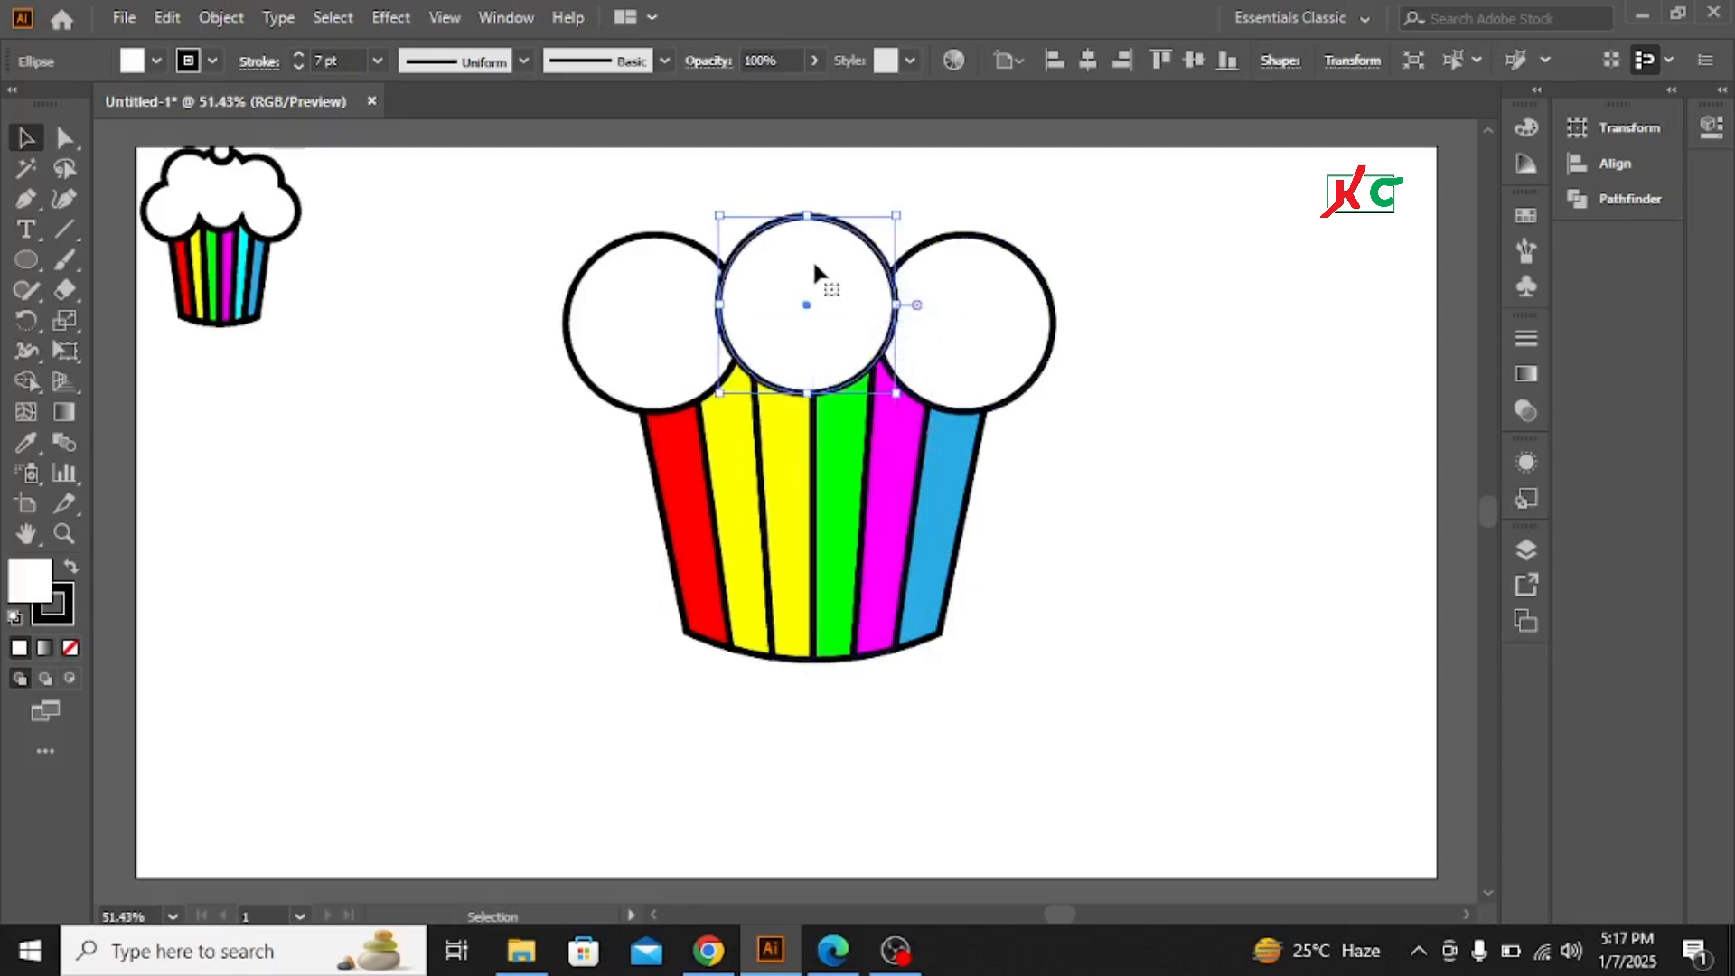
{"action": "left_click_drag", "start_coordinate": [814, 276], "coordinate": [930, 235]}
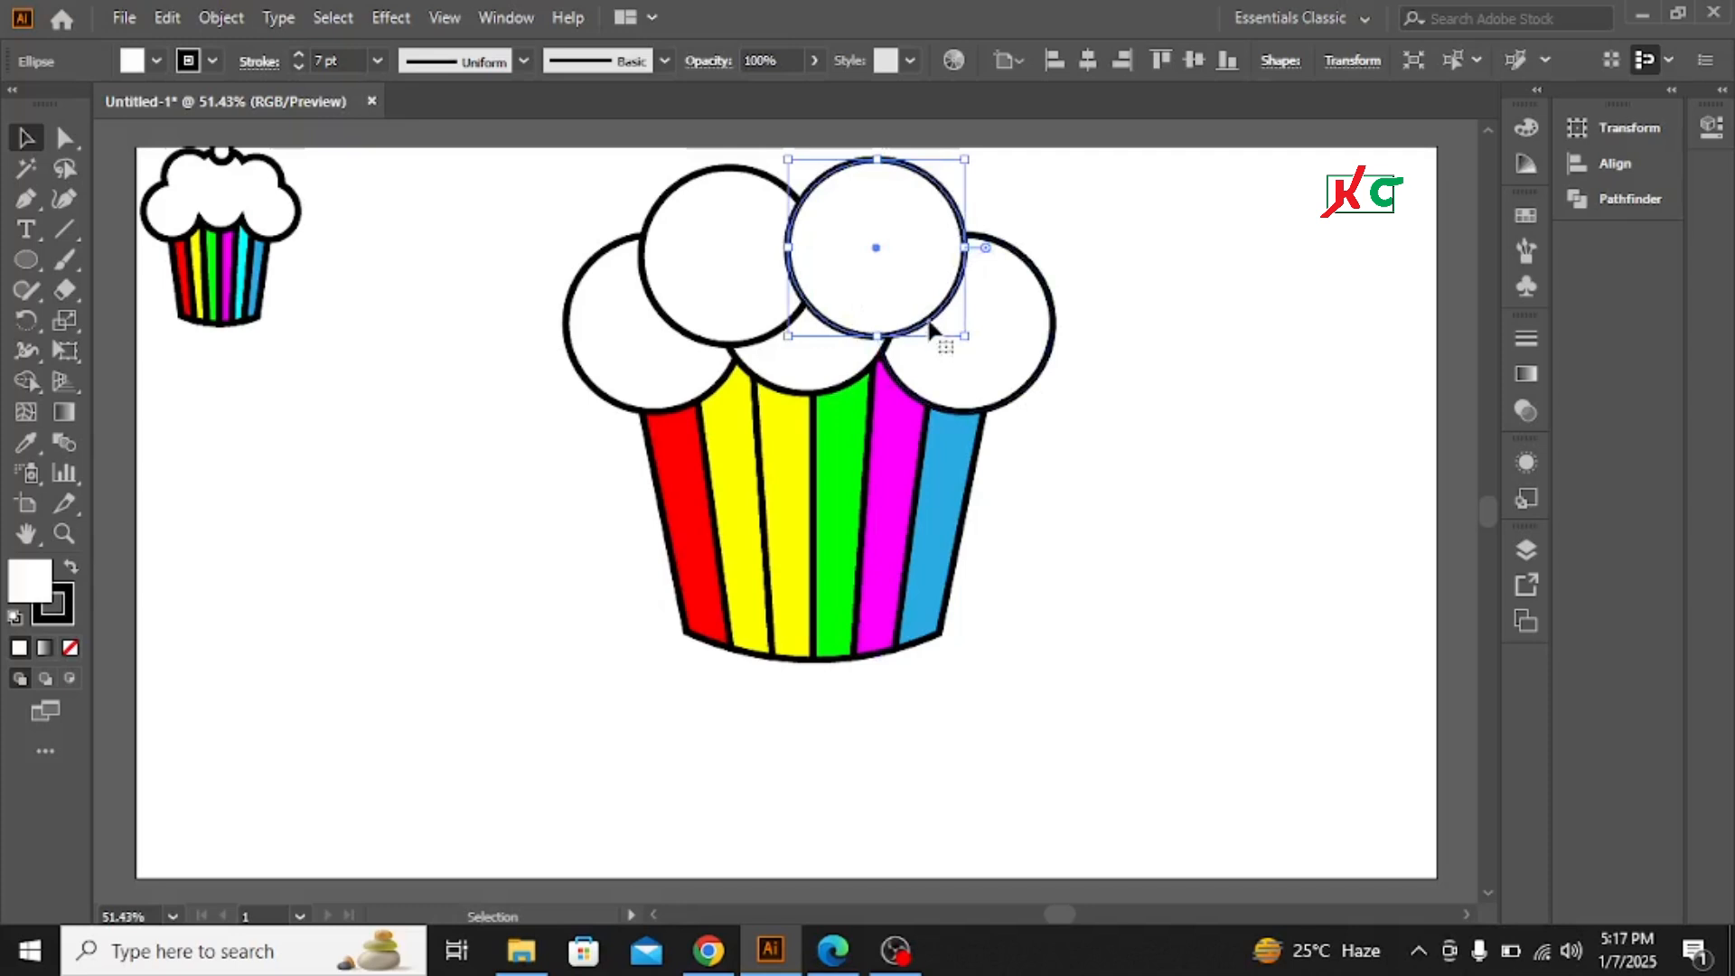
Select all the frosting circles and merge them into one shape with Pathfinder Unite
{"action": "left_click", "coordinate": [641, 339]}
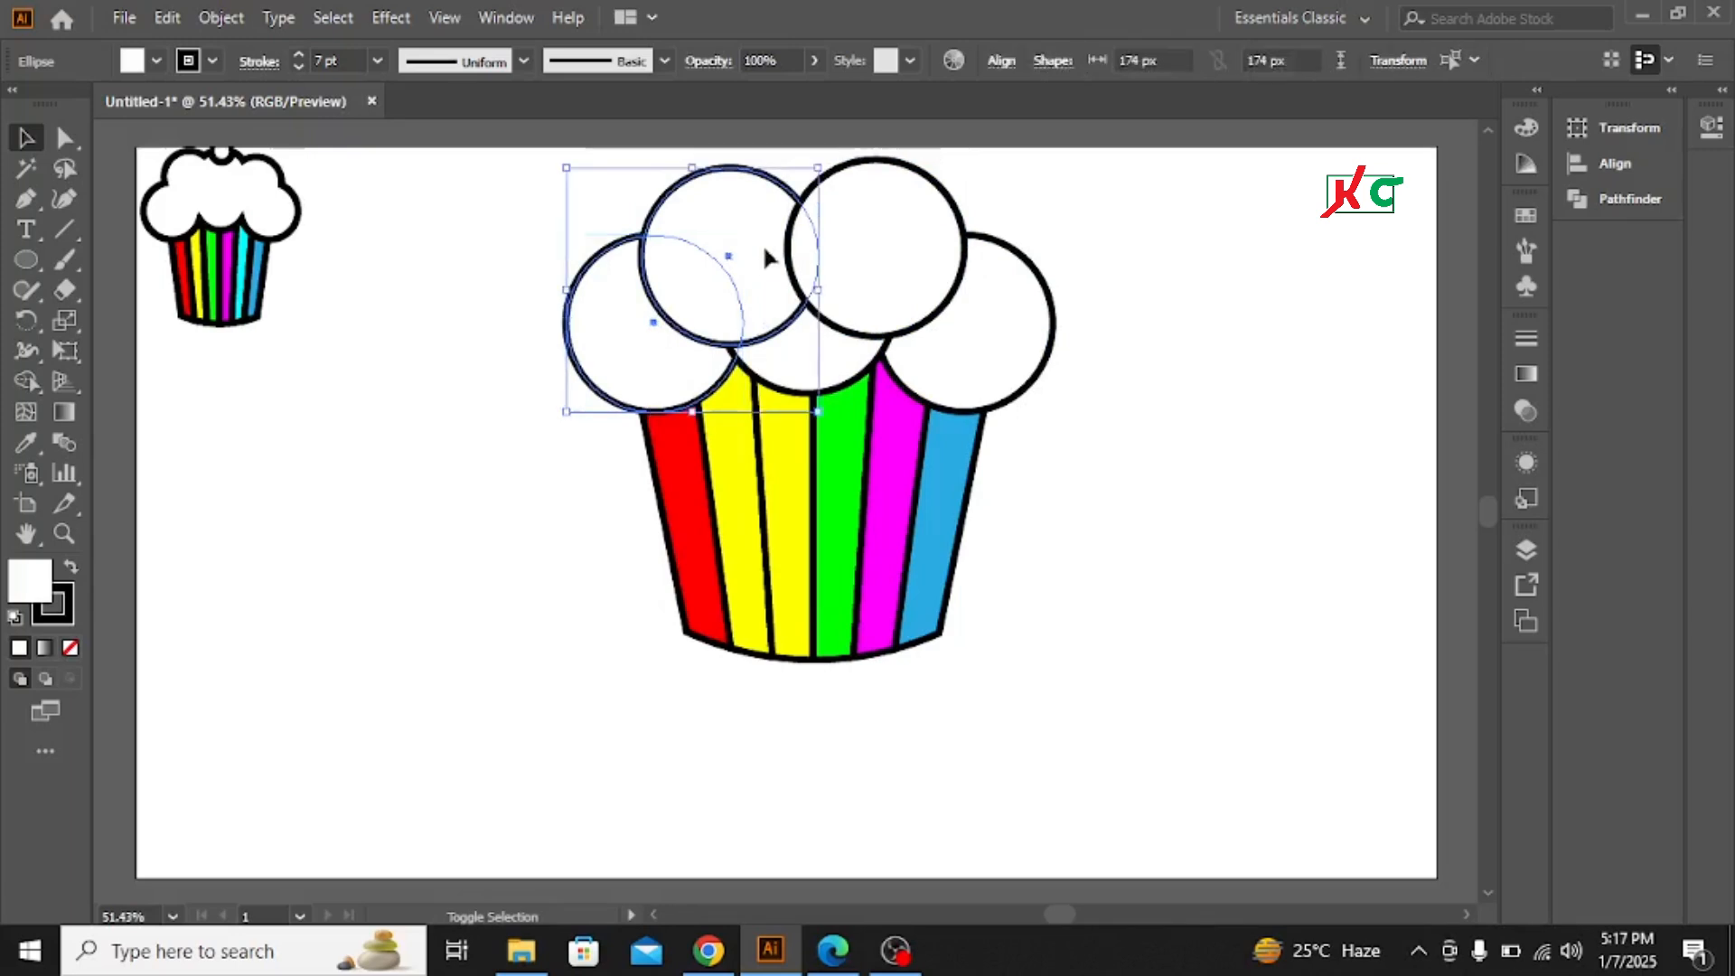
{"action": "left_click", "coordinate": [773, 353], "text": "shift"}
{"action": "left_click", "coordinate": [913, 246], "text": "shift"}
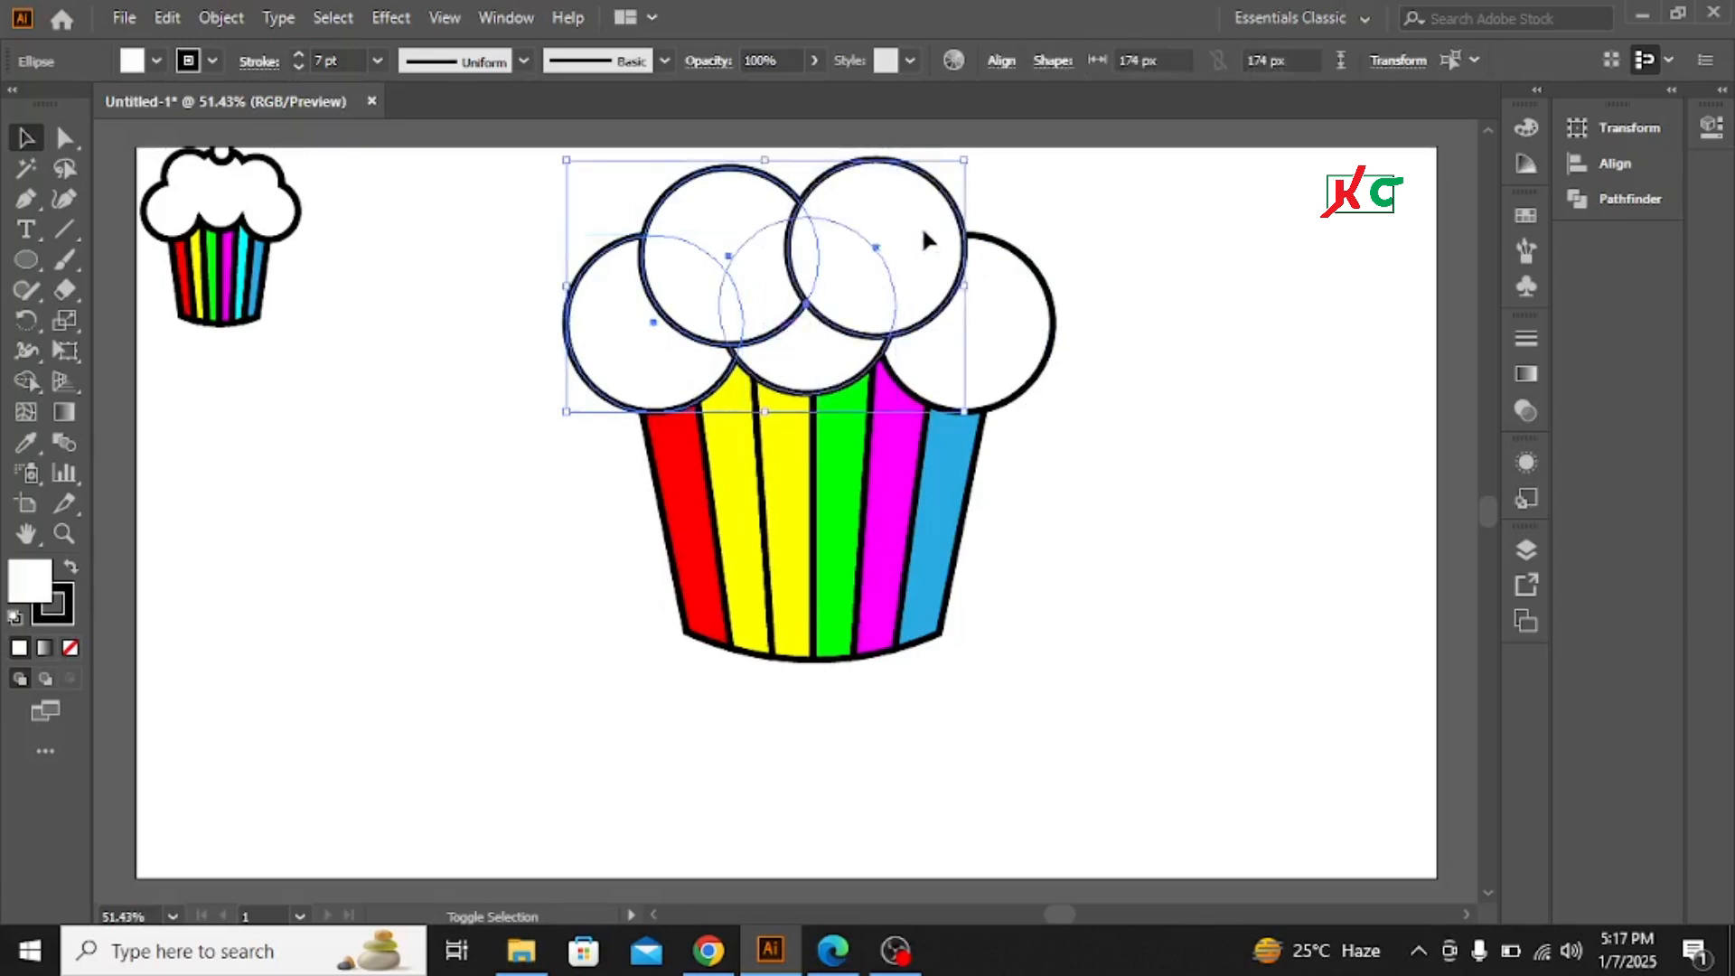
{"action": "left_click", "coordinate": [1014, 357], "text": "shift"}
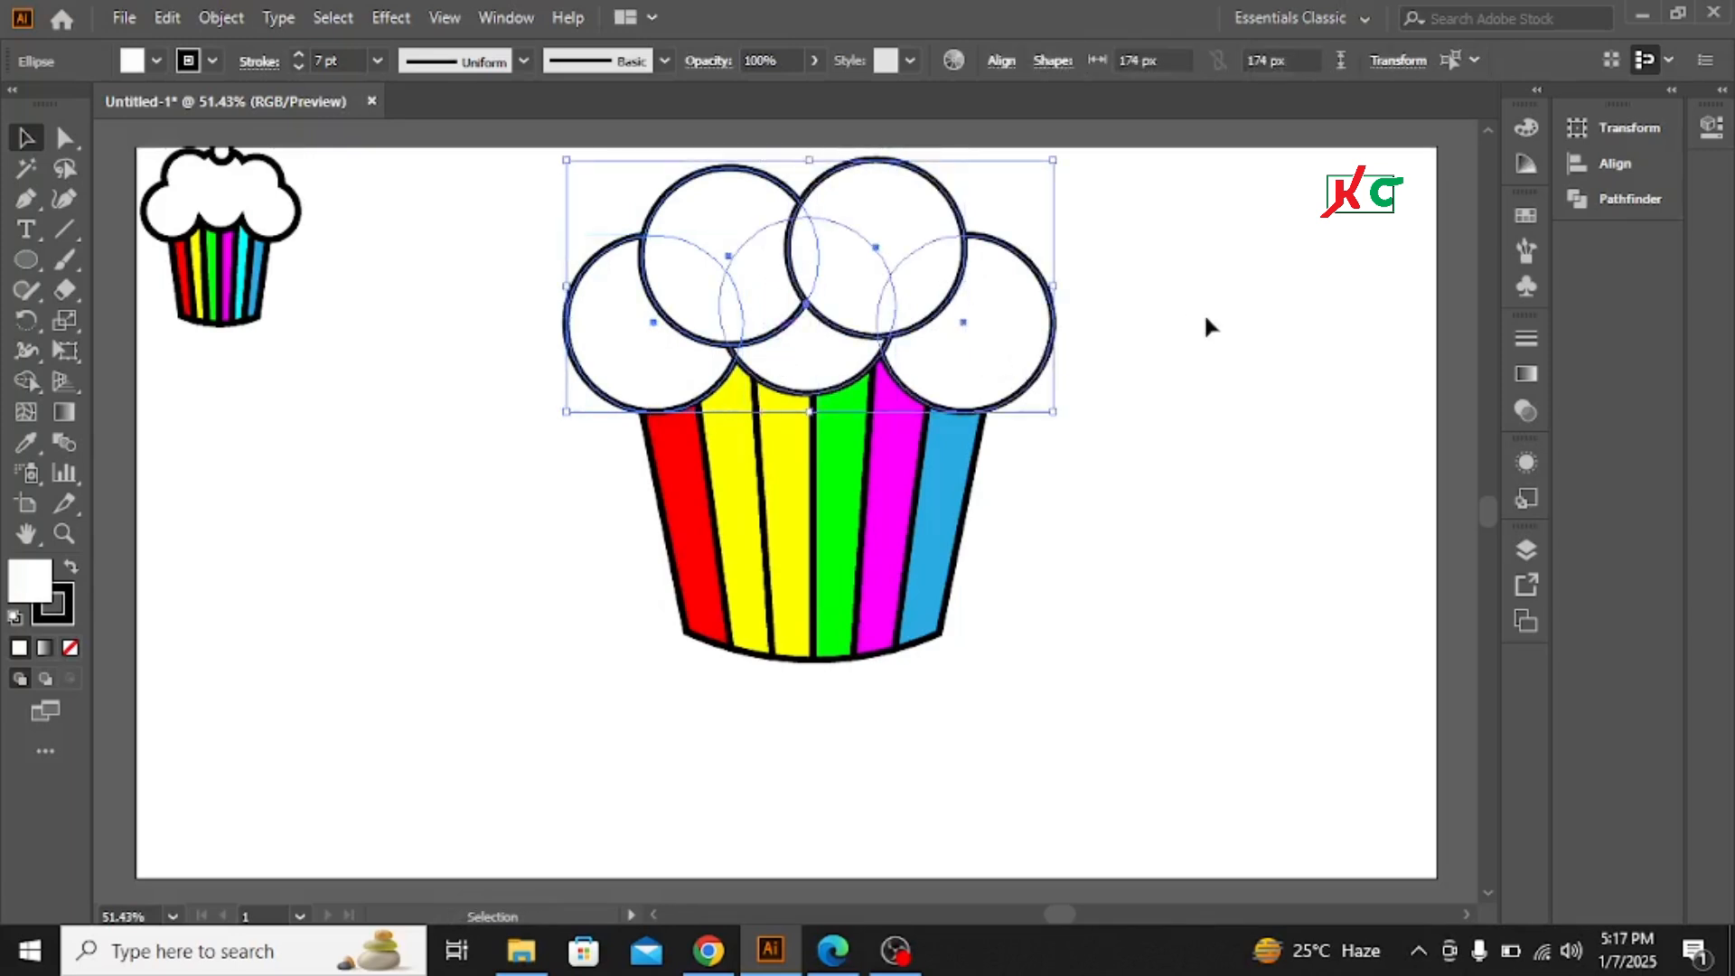
{"action": "left_click", "coordinate": [1627, 201]}
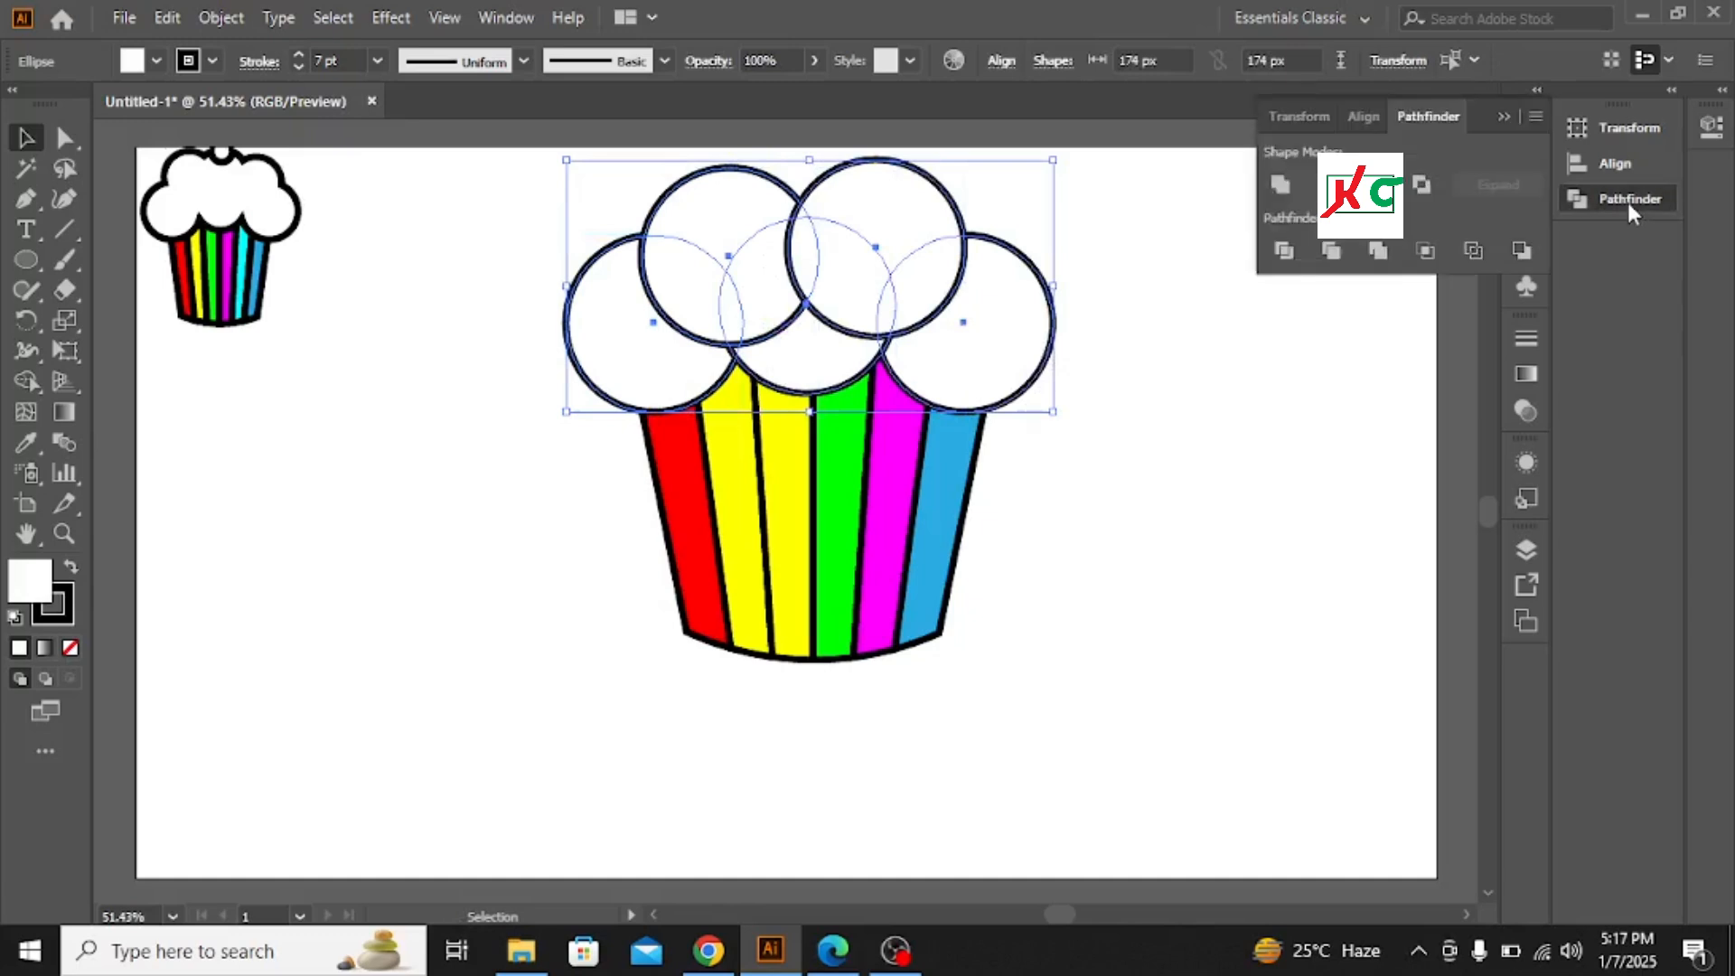
{"action": "left_click", "coordinate": [1282, 186]}
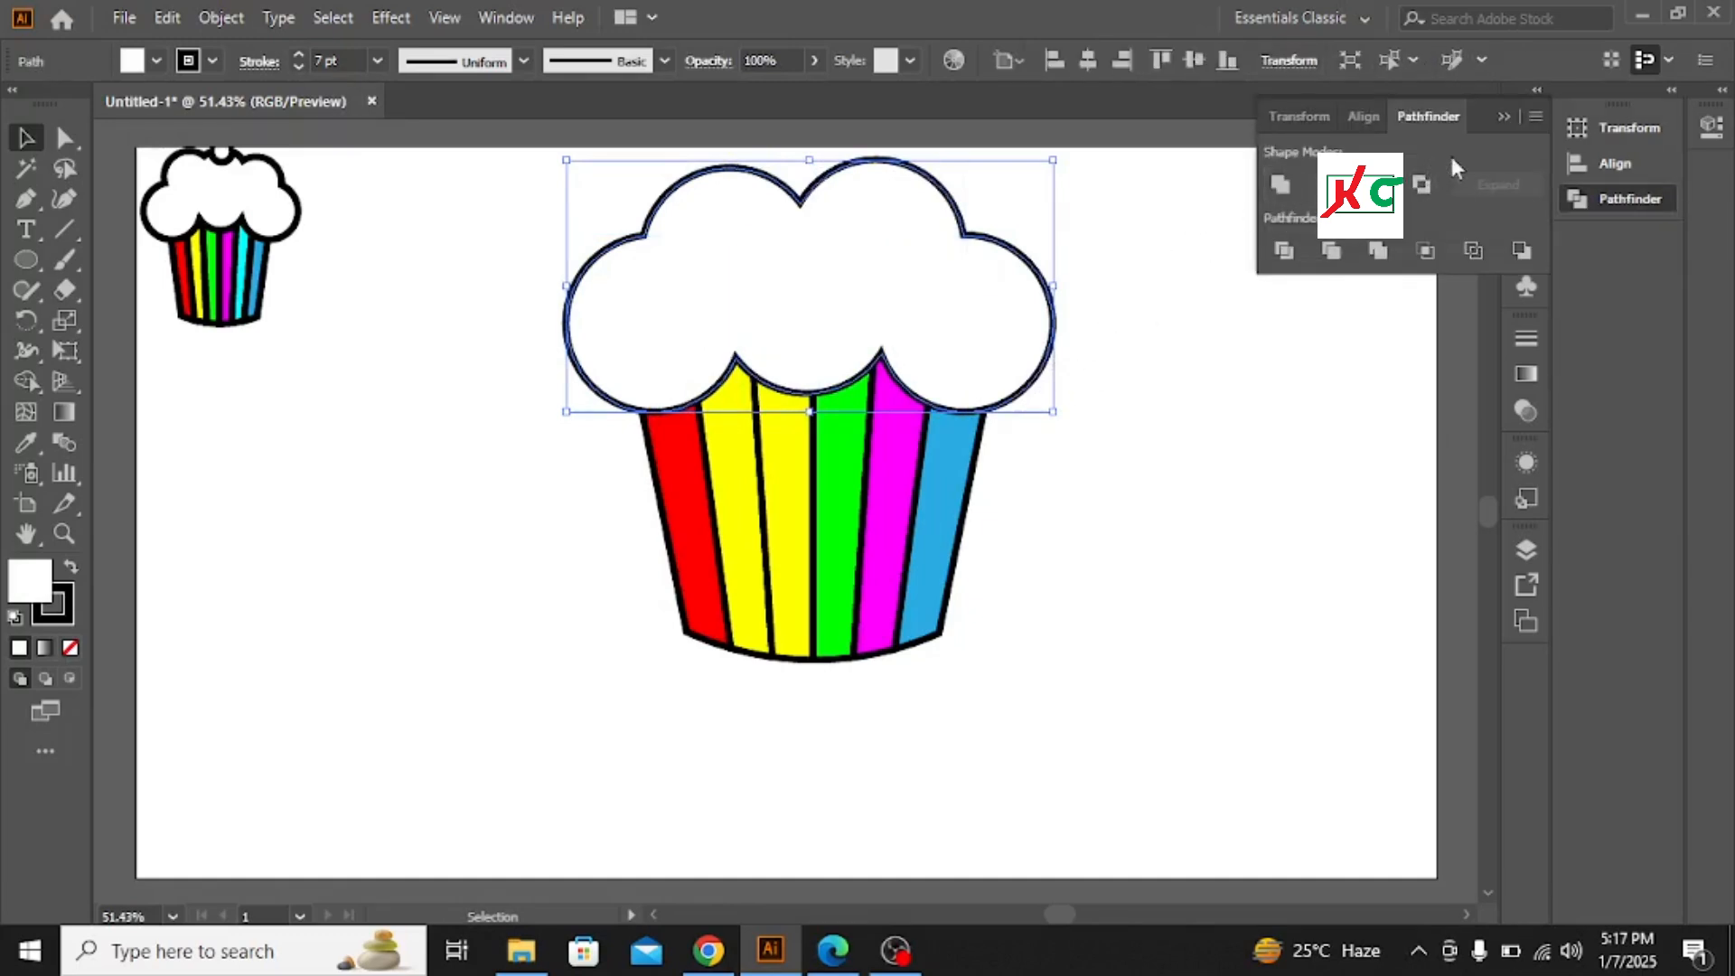
Draw a small circle with the Ellipse tool and move it onto the top center of the frosting
{"action": "left_click", "coordinate": [1500, 120]}
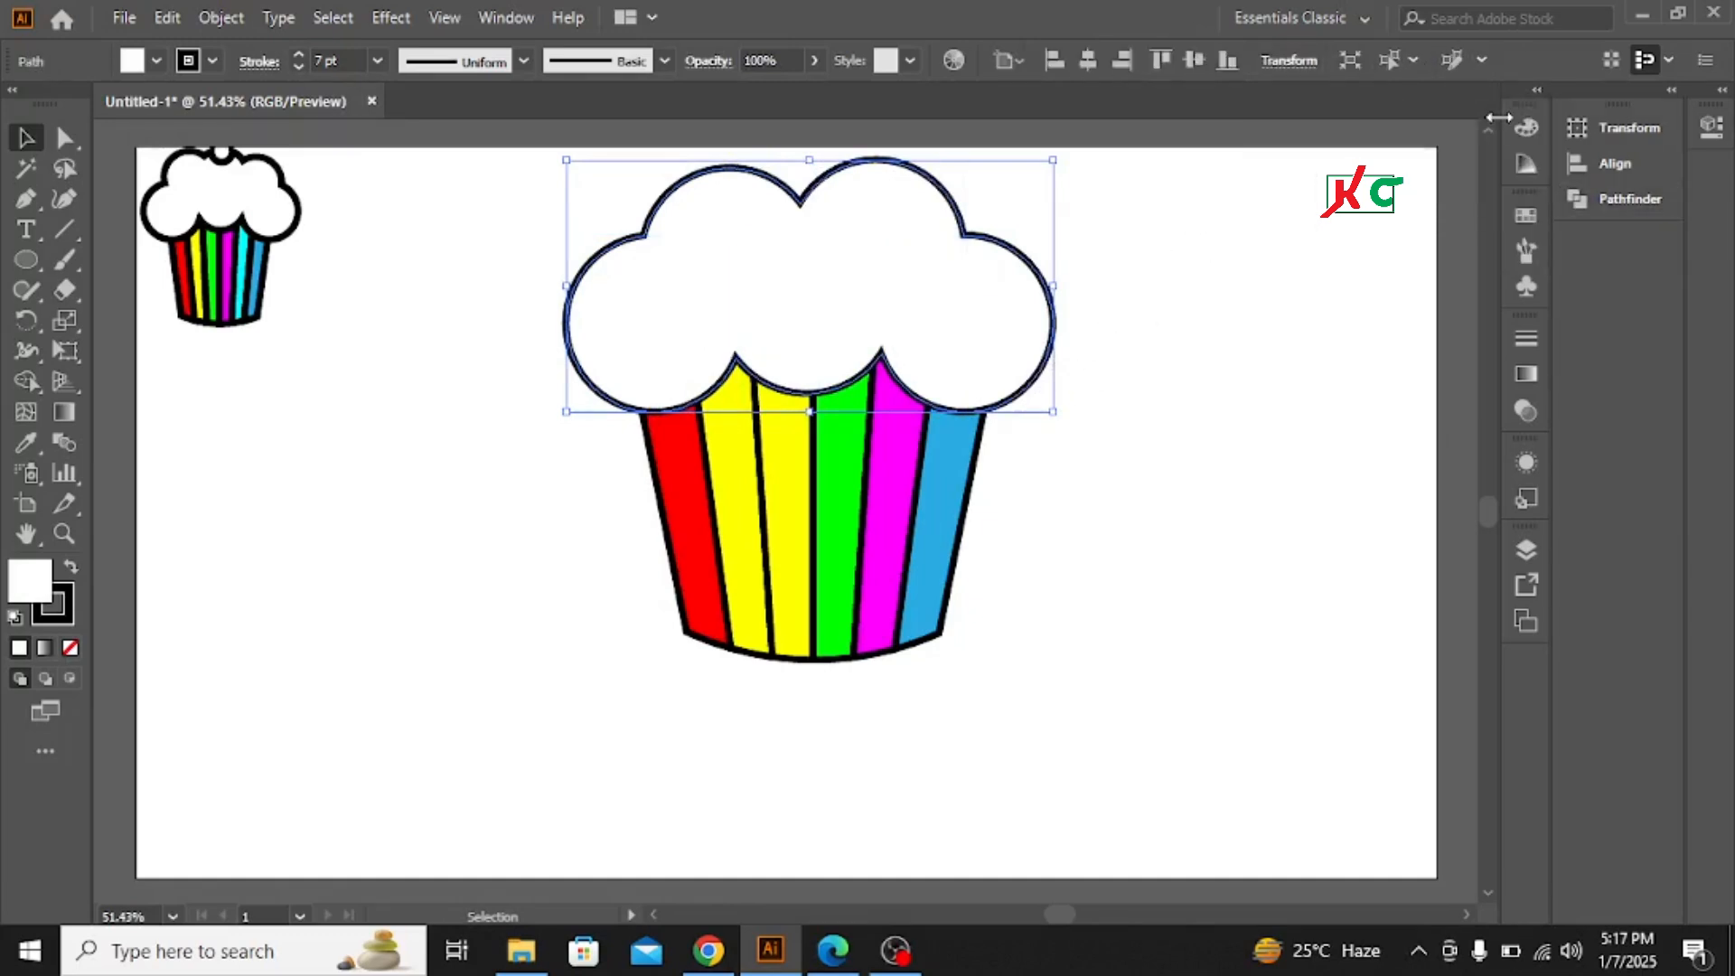
{"action": "left_click", "coordinate": [1343, 348]}
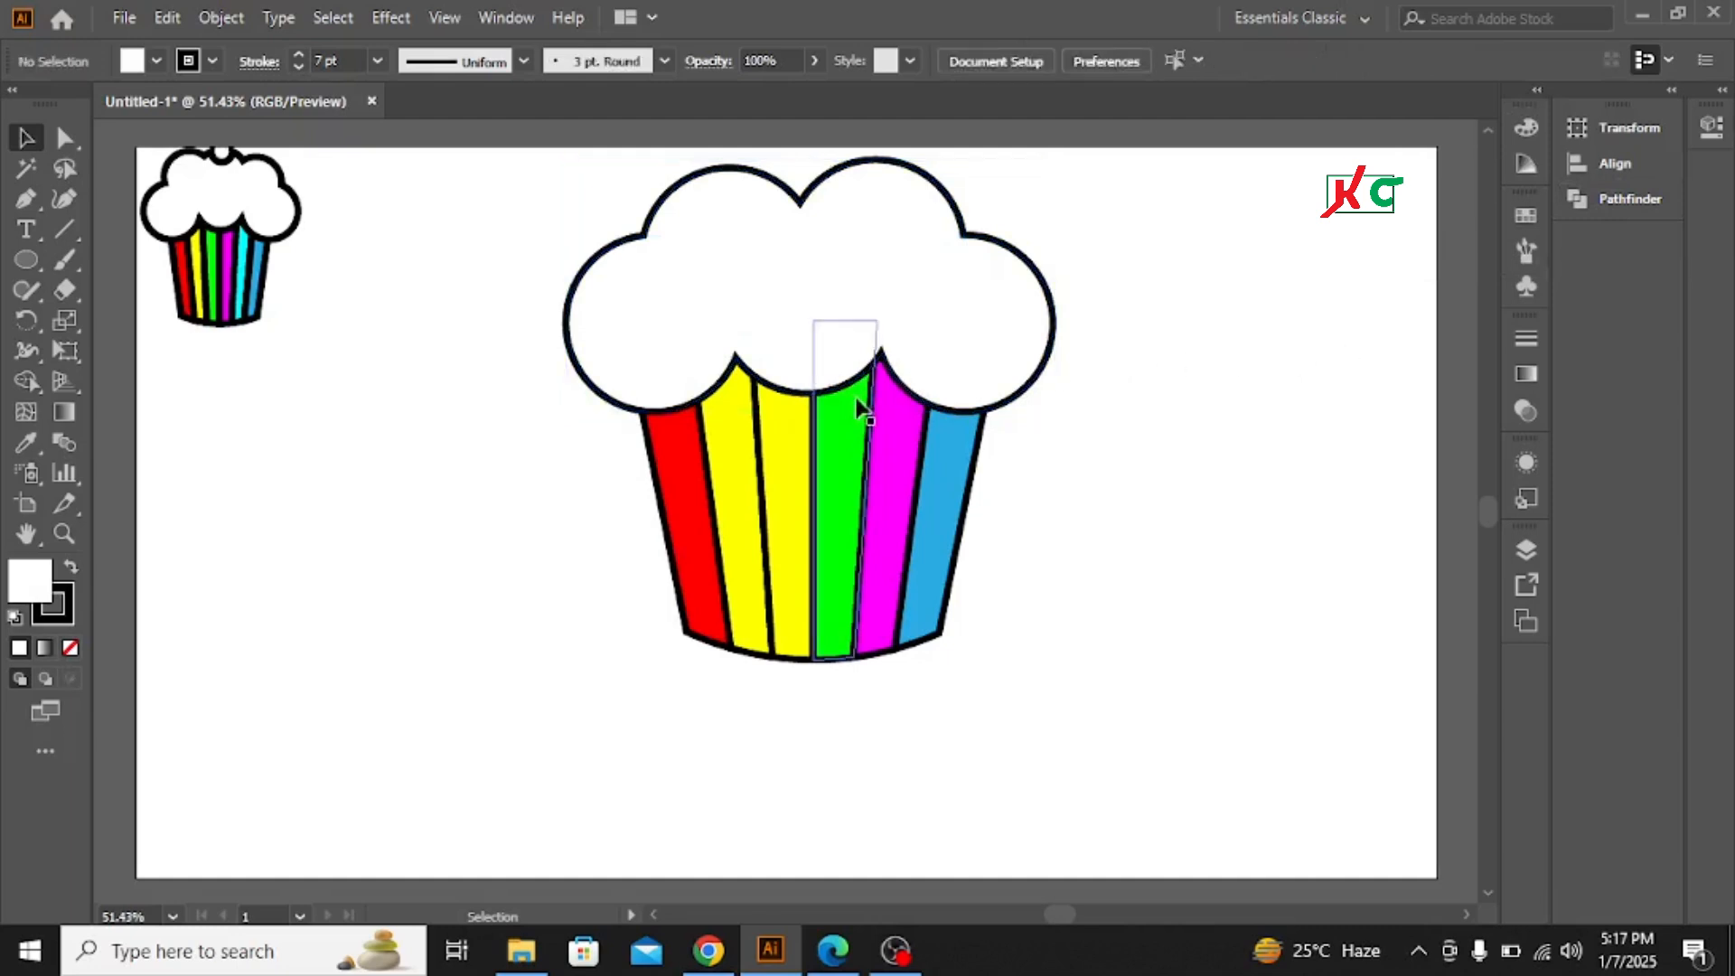
{"action": "scroll", "coordinate": [831, 420], "scroll_direction": "up", "scroll_amount": 2}
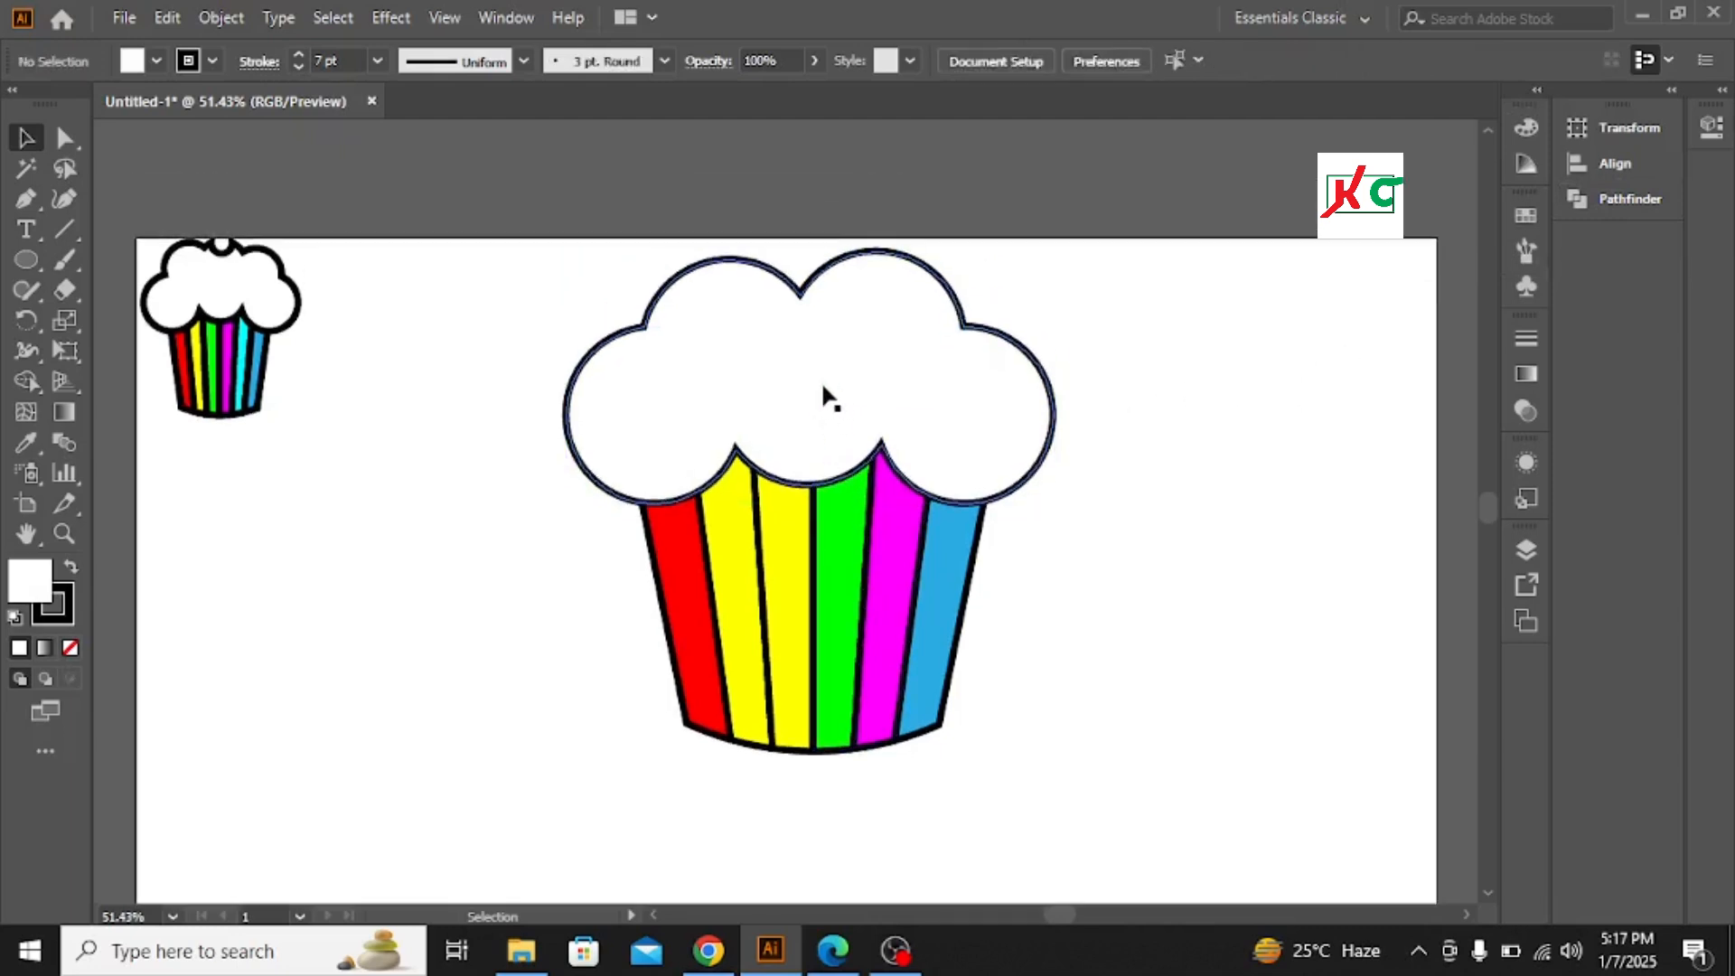
{"action": "left_click", "coordinate": [26, 263]}
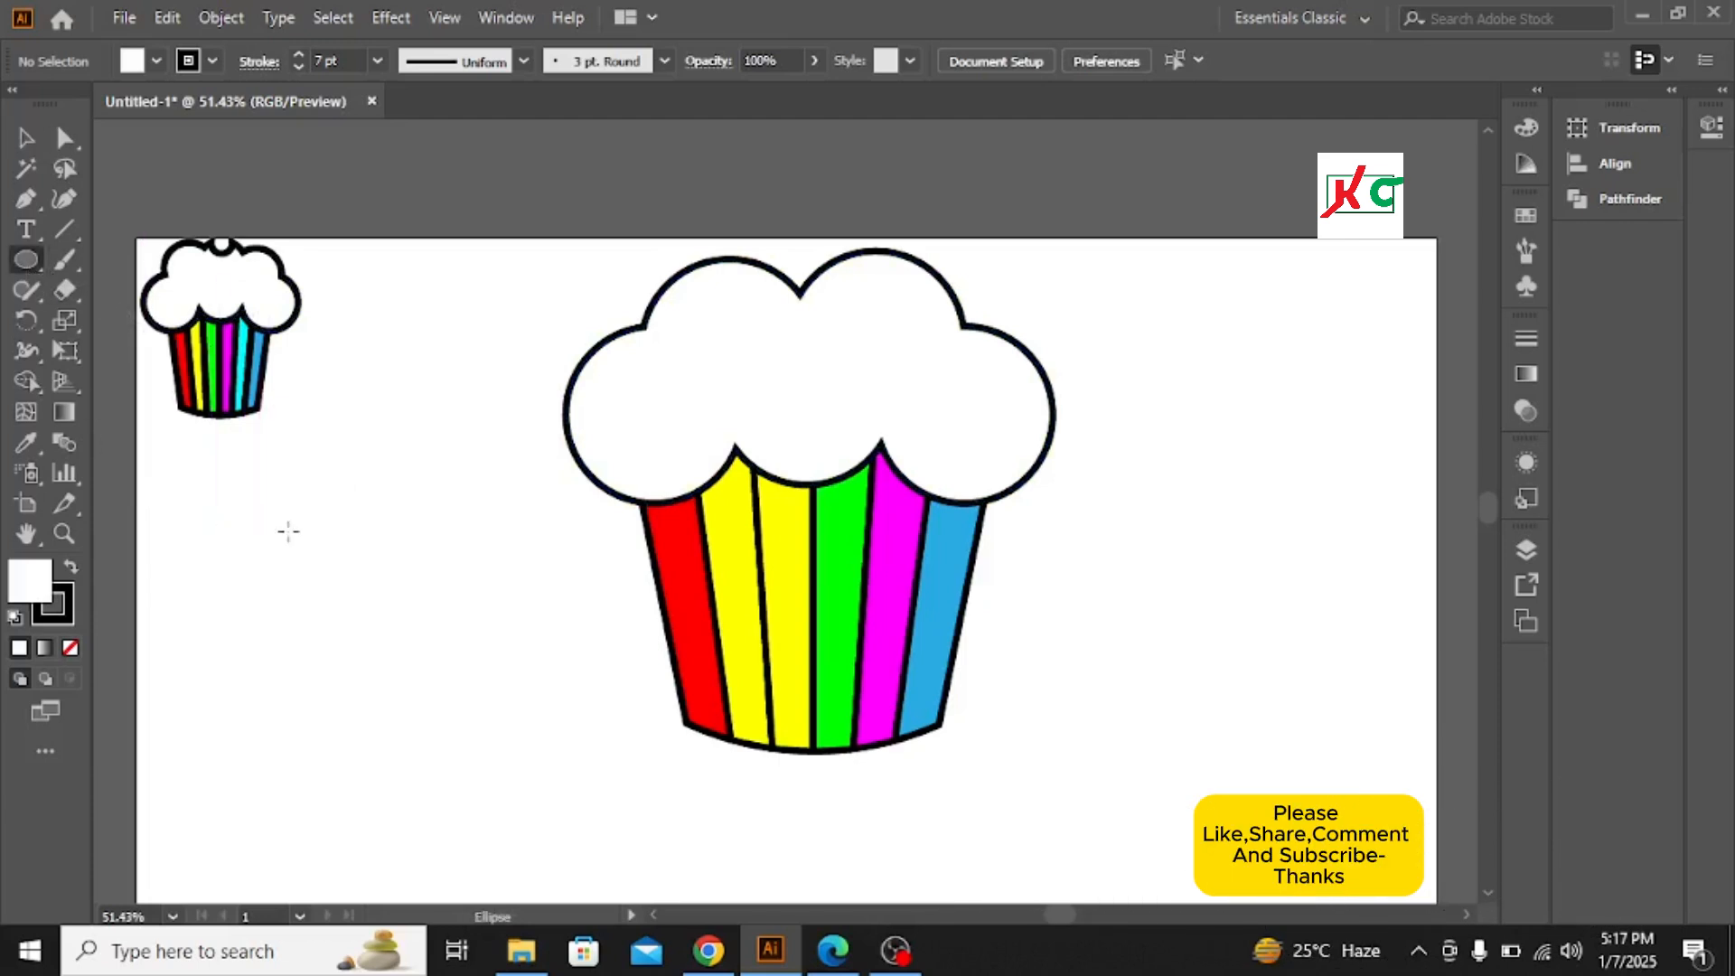
{"action": "left_click_drag", "start_coordinate": [288, 532], "coordinate": [327, 563]}
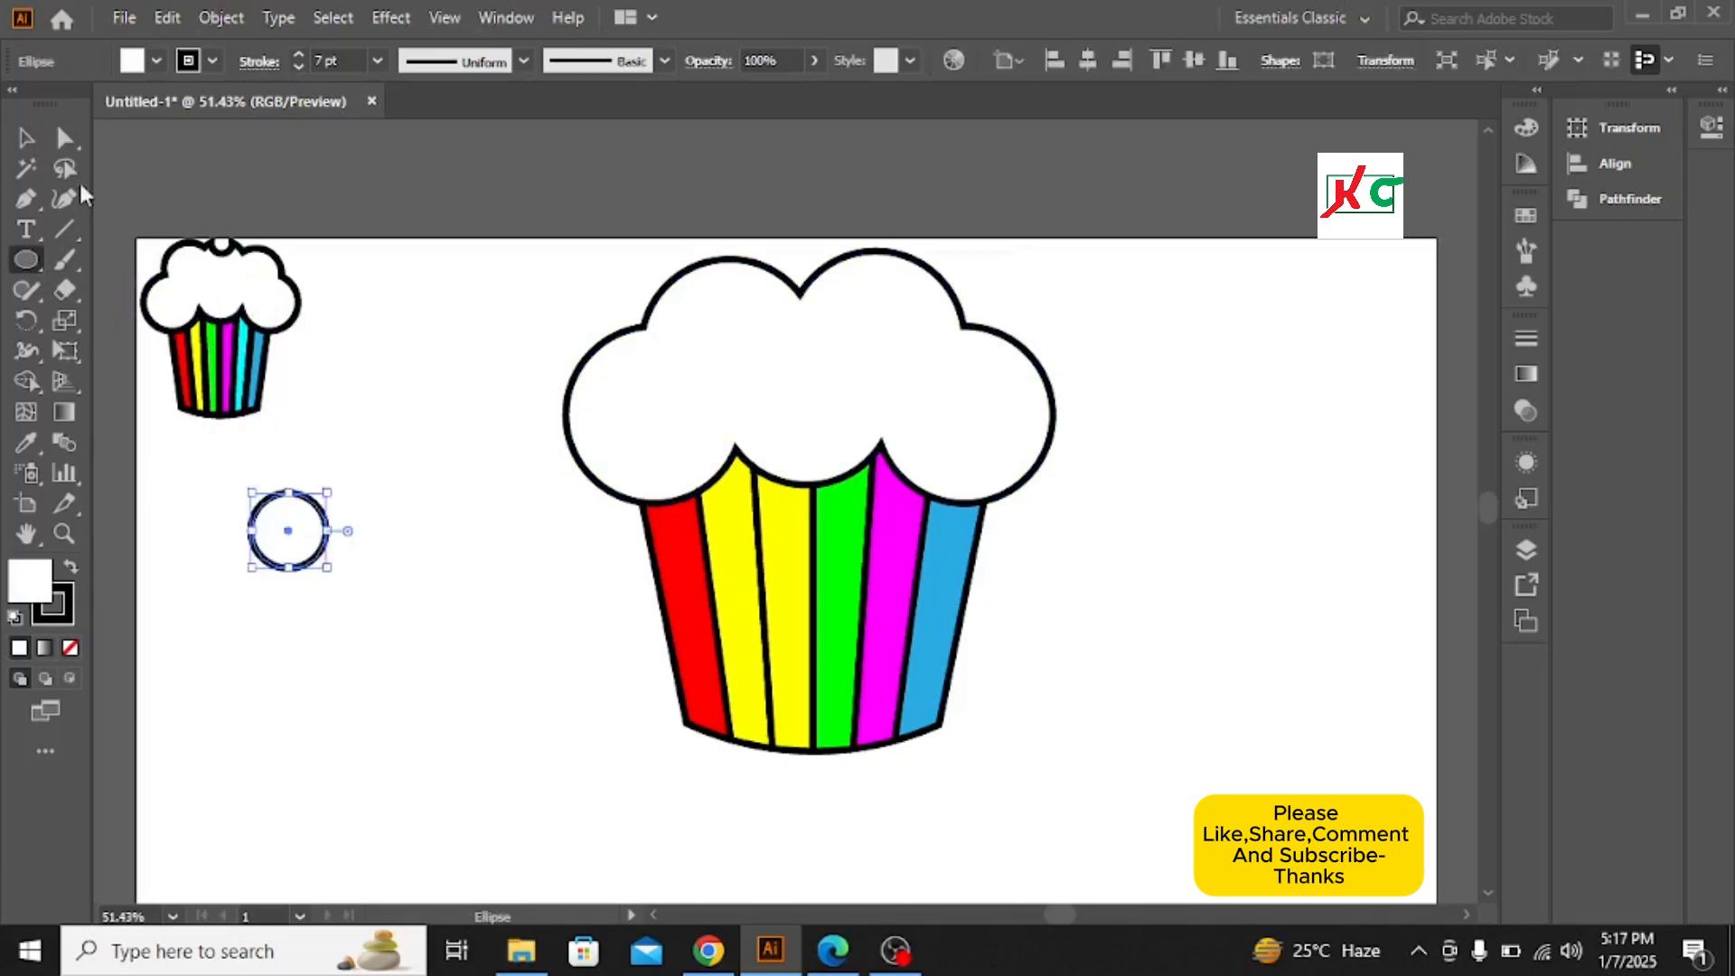
{"action": "left_click", "coordinate": [25, 137]}
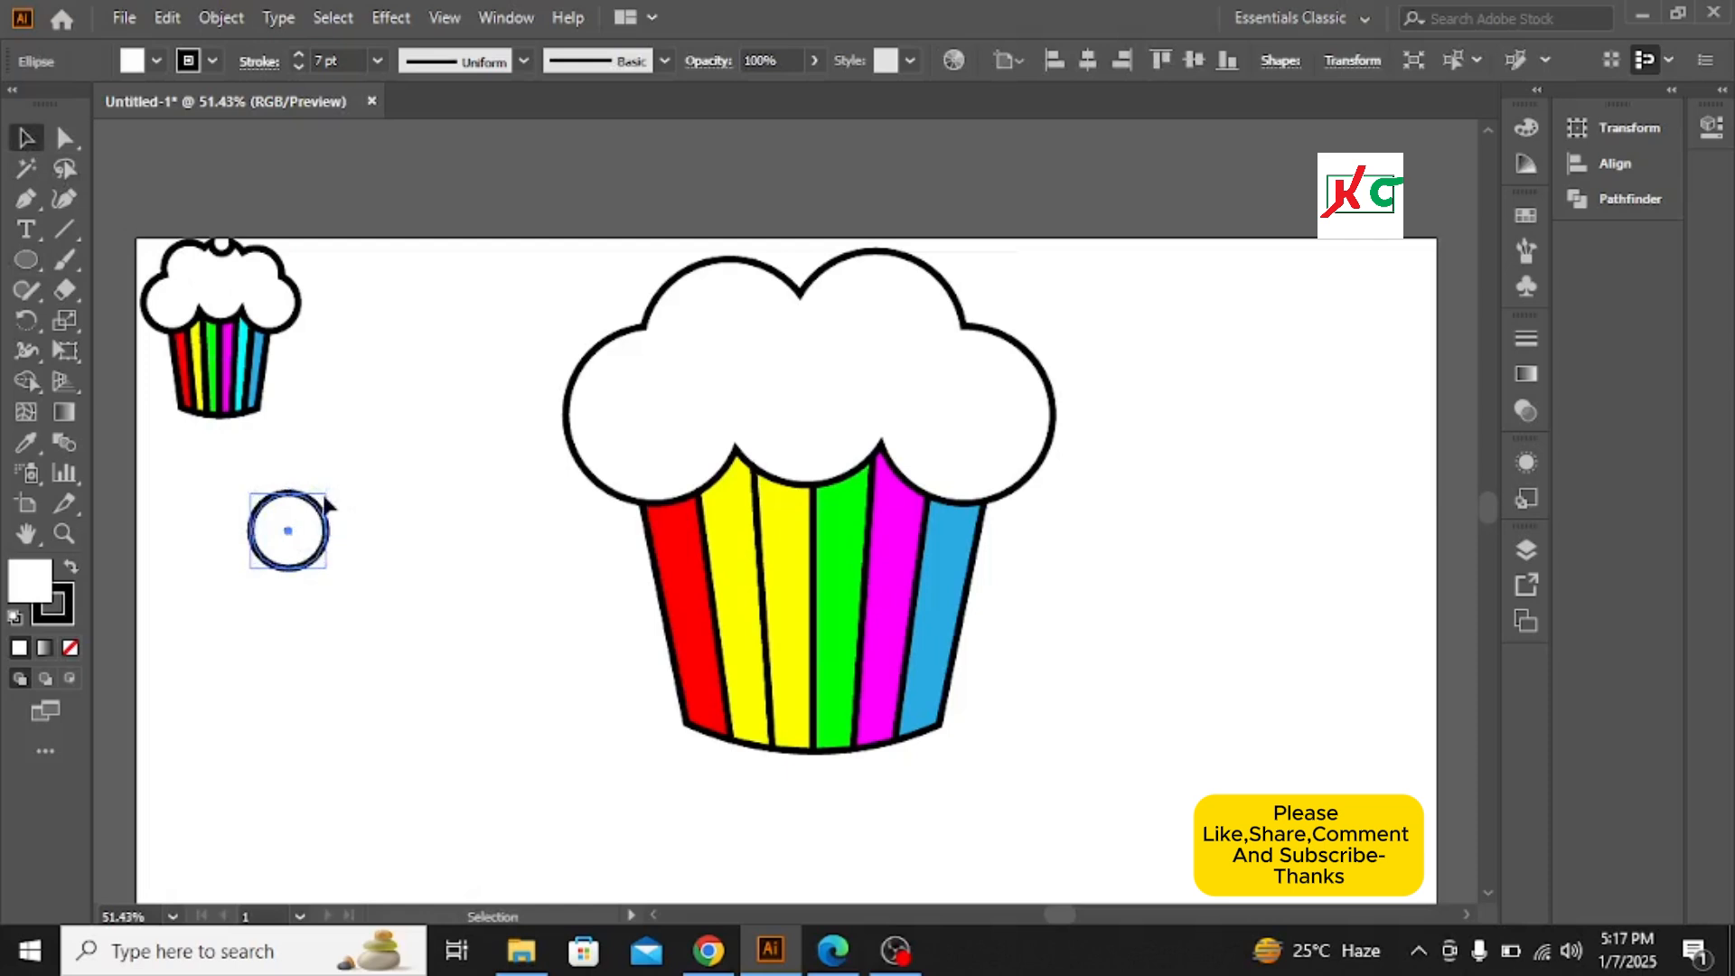
{"action": "left_click_drag", "start_coordinate": [301, 529], "coordinate": [796, 280]}
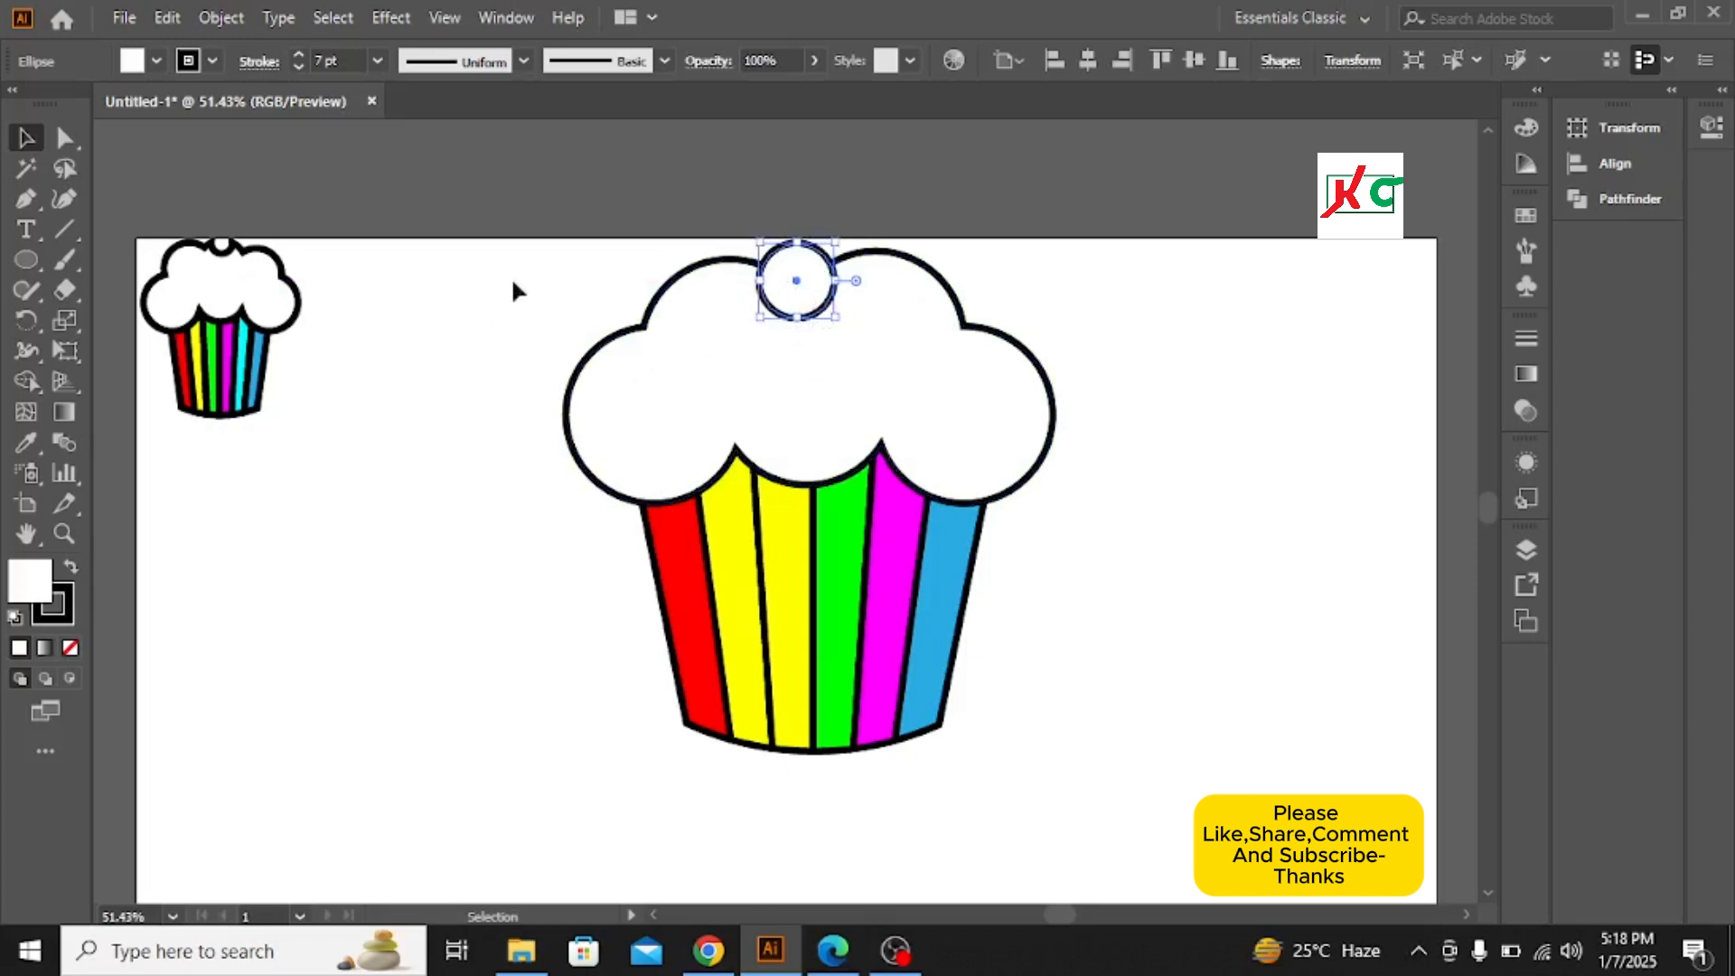
Select the circle and frosting and use Shape Builder to cut the circle out, leaving a notch in the frosting top
{"action": "left_click_drag", "start_coordinate": [472, 280], "coordinate": [1081, 331]}
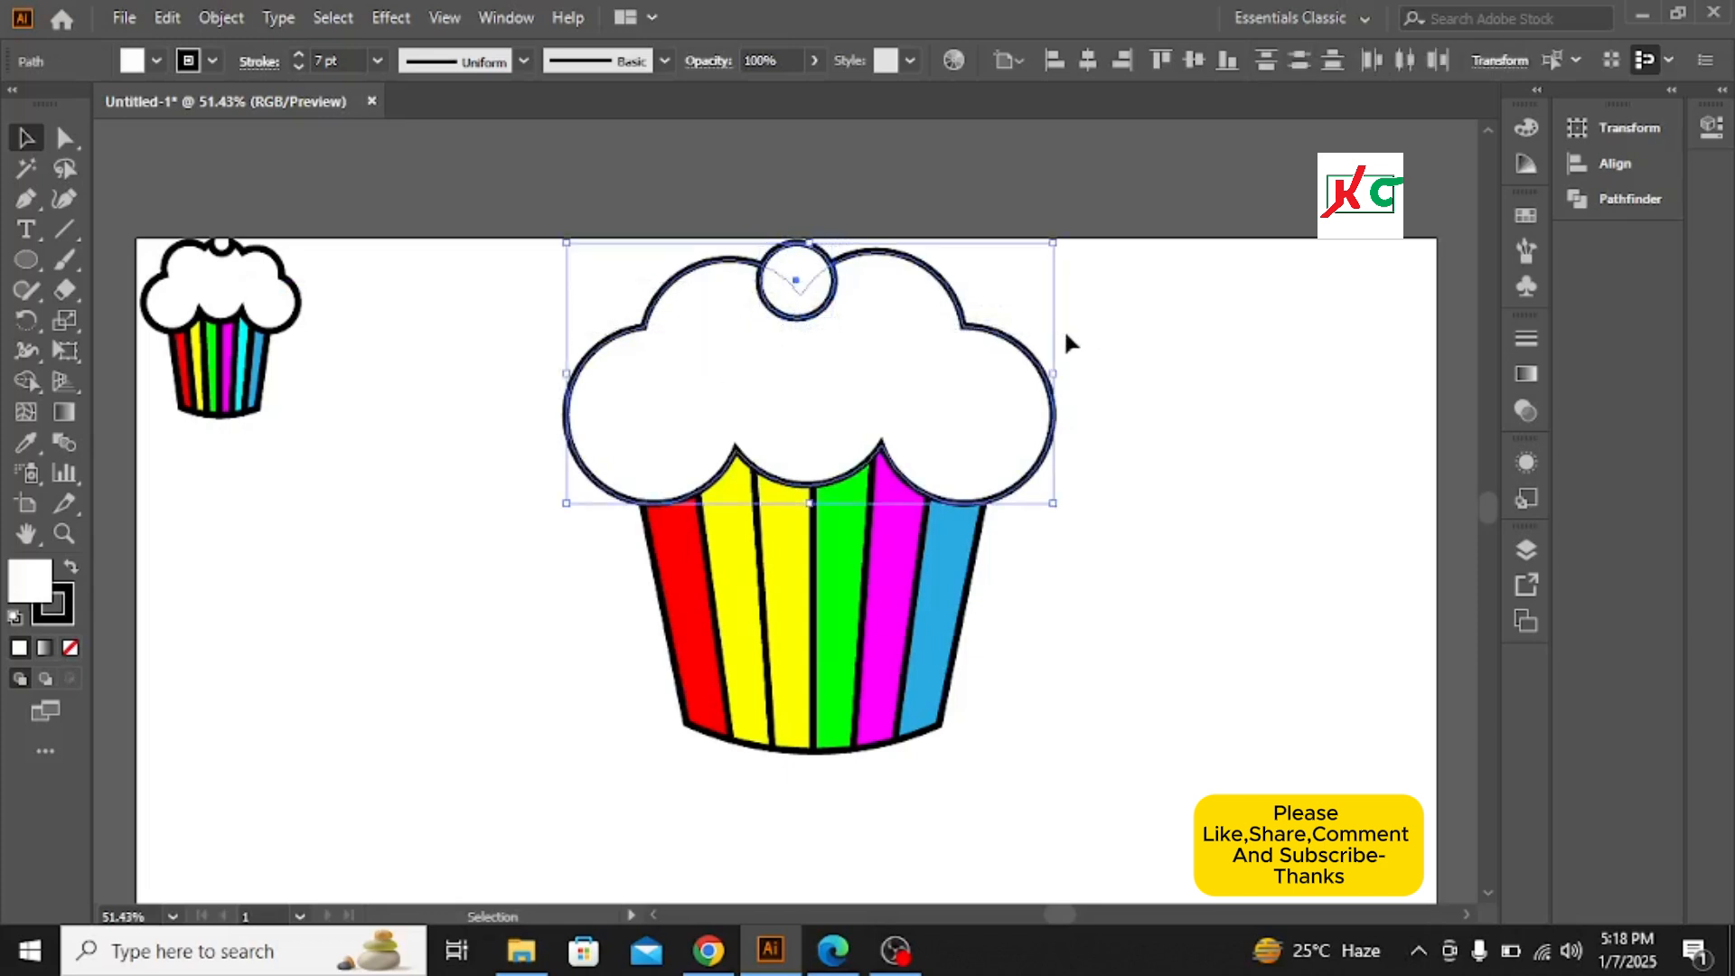
{"action": "left_click", "coordinate": [26, 383]}
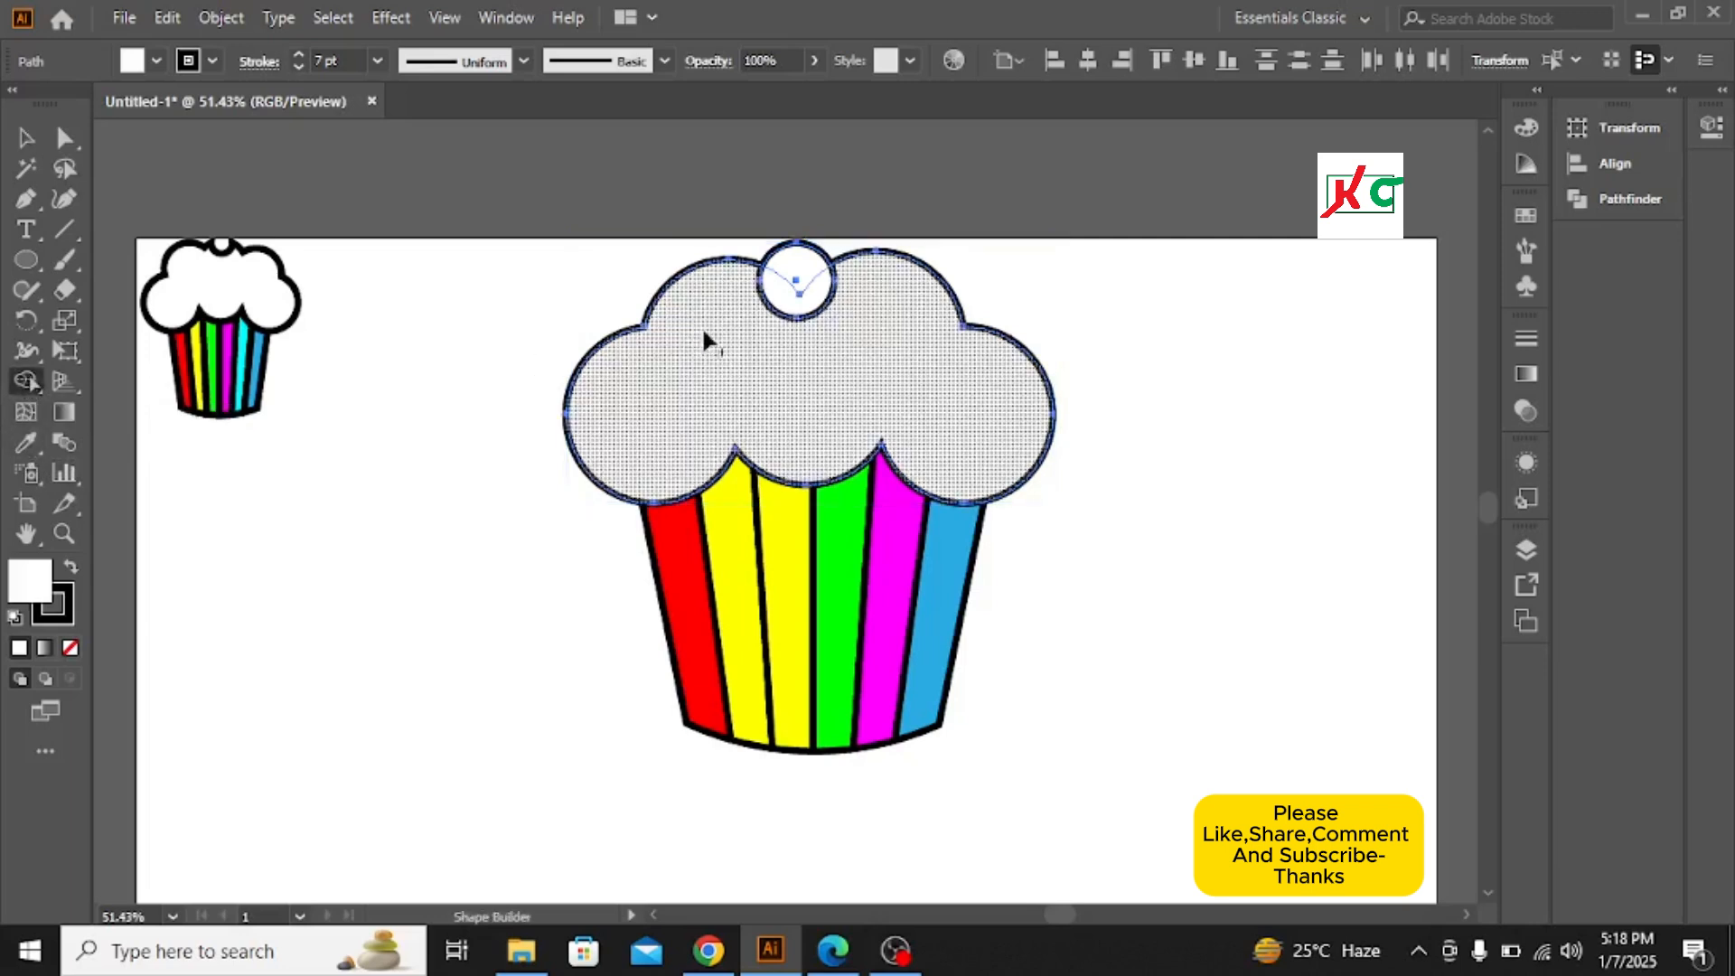
{"action": "left_click", "coordinate": [796, 254], "text": "alt"}
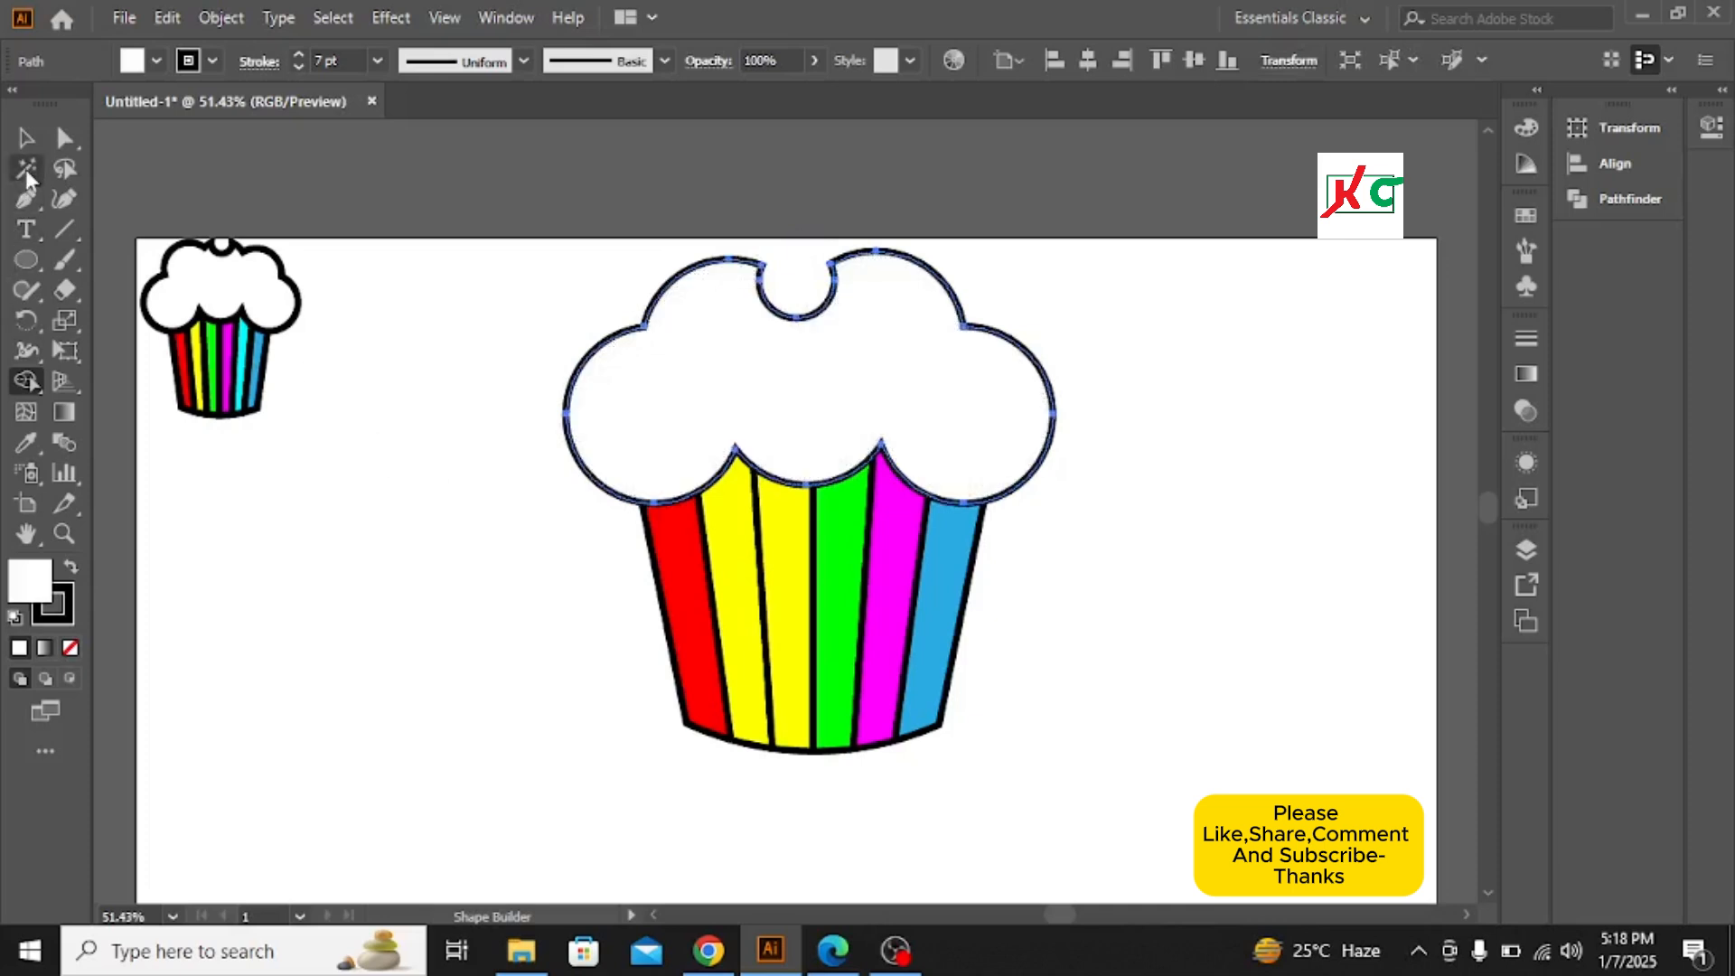
{"action": "left_click", "coordinate": [25, 138]}
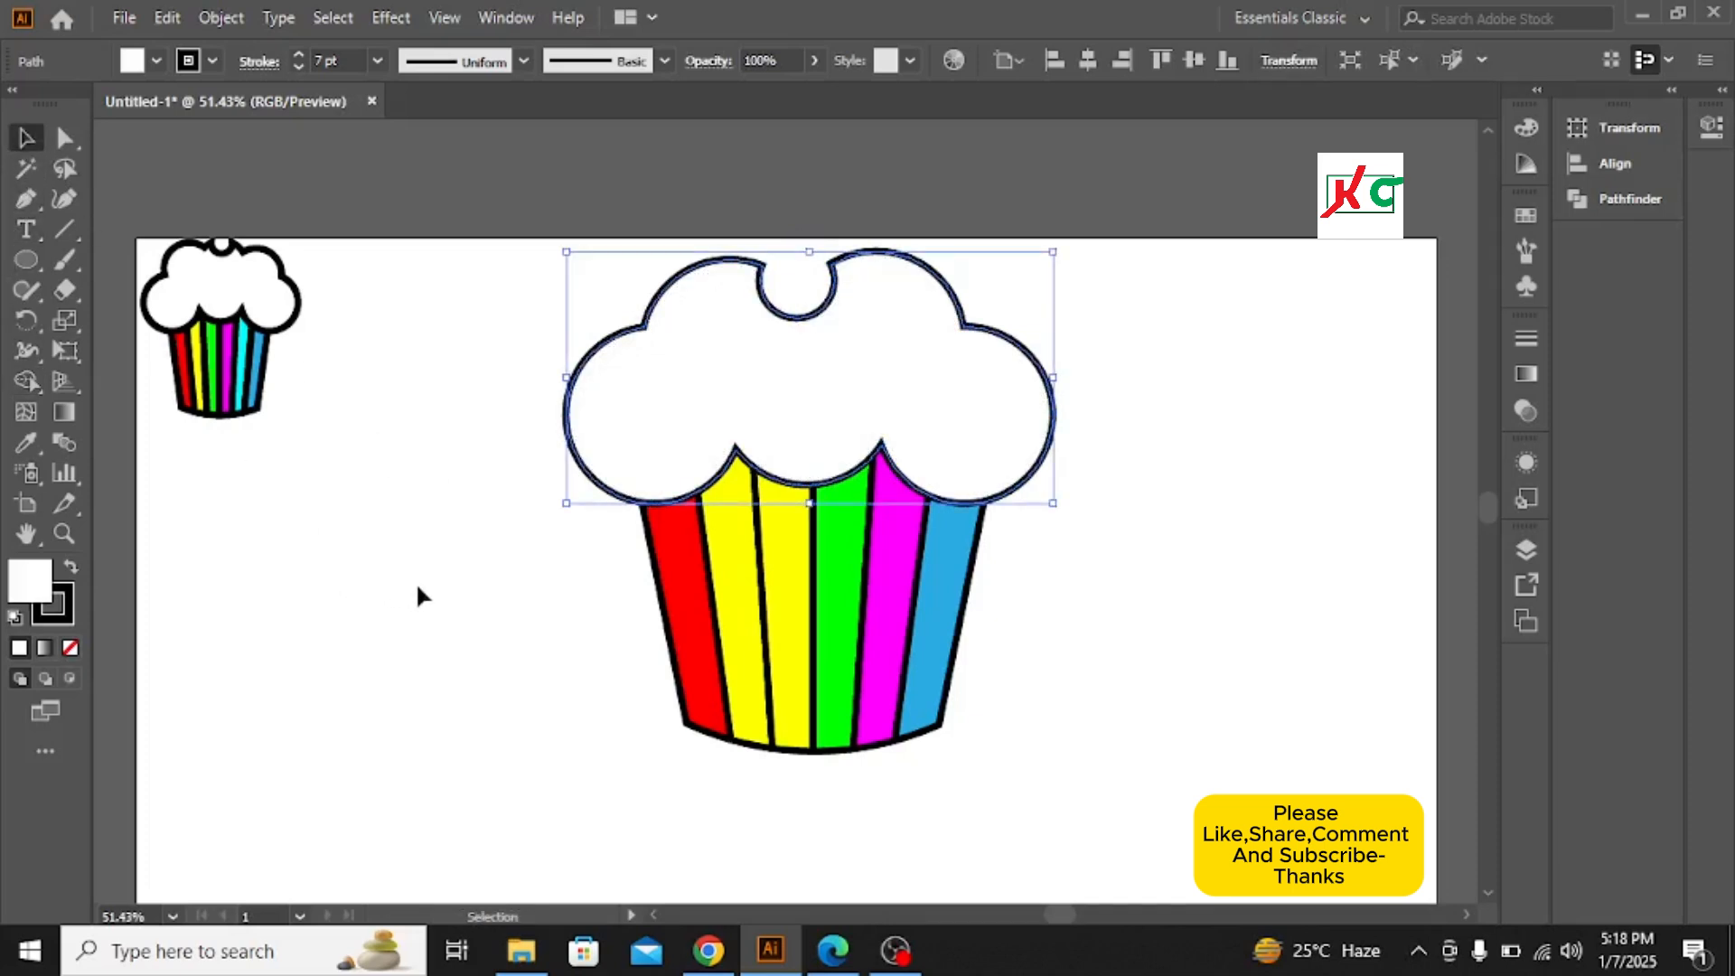
Select the whole large cupcake, scale it down, and reposition it on the artboard
{"action": "scroll", "coordinate": [420, 586], "scroll_direction": "down", "scroll_amount": 1}
{"action": "left_click_drag", "start_coordinate": [483, 249], "coordinate": [1072, 649]}
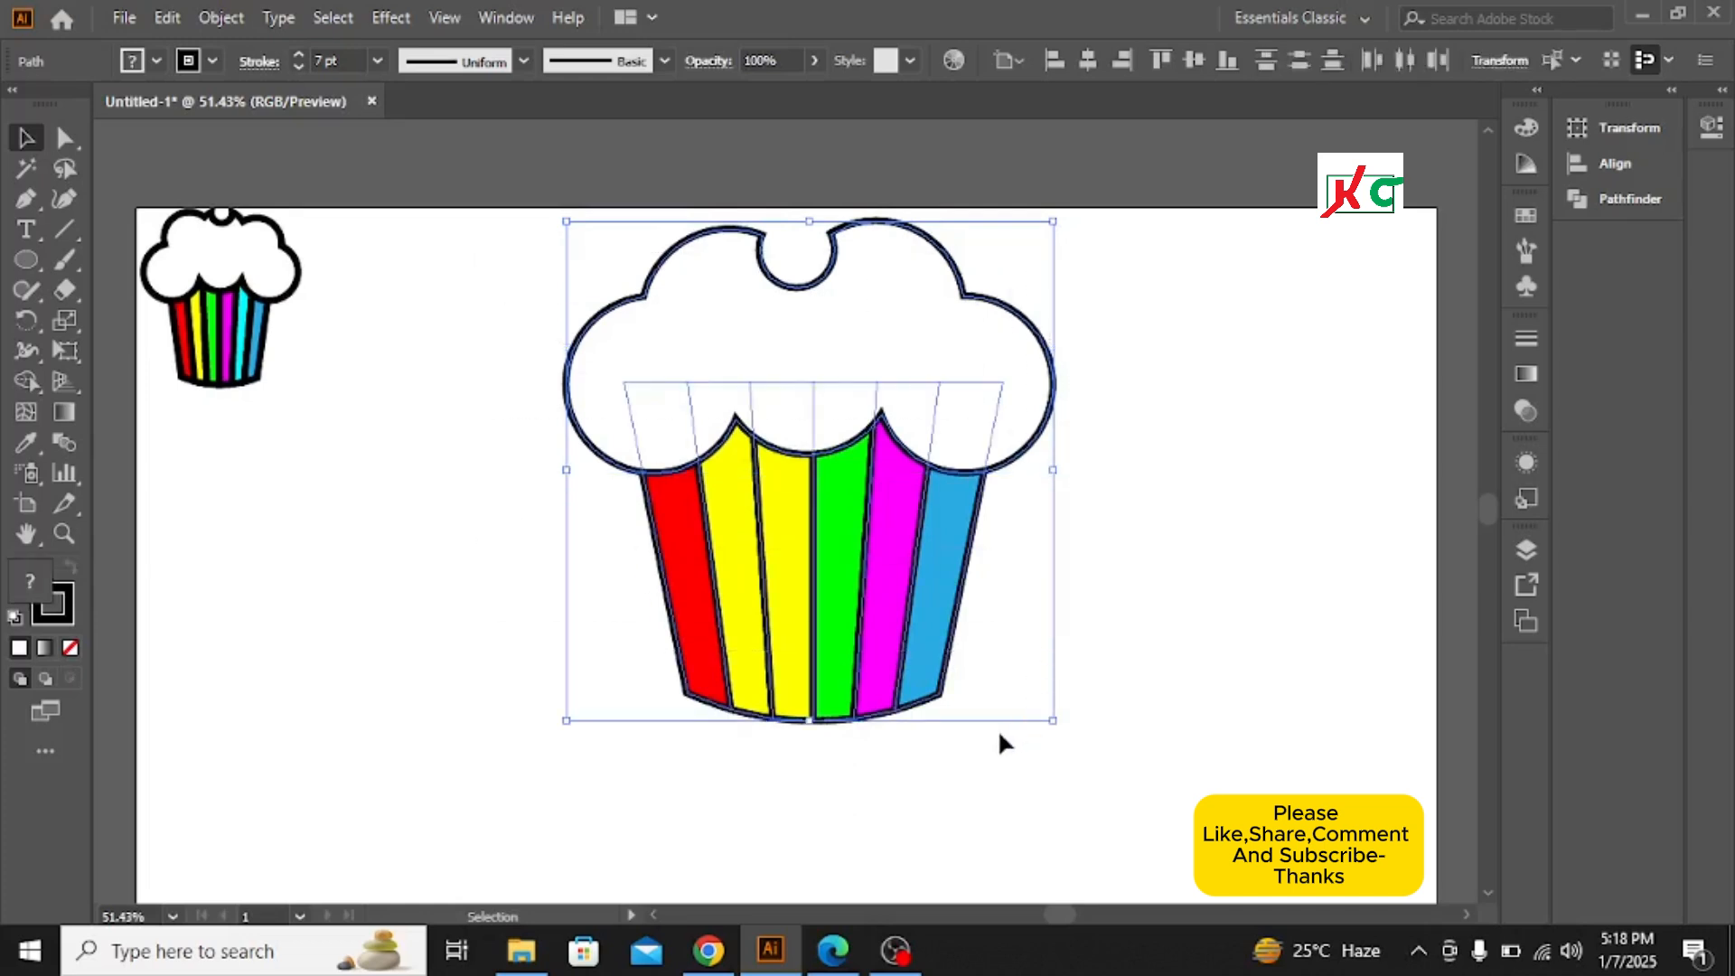
{"action": "left_click_drag", "start_coordinate": [1051, 718], "coordinate": [1019, 665]}
{"action": "left_click_drag", "start_coordinate": [802, 488], "coordinate": [871, 604]}
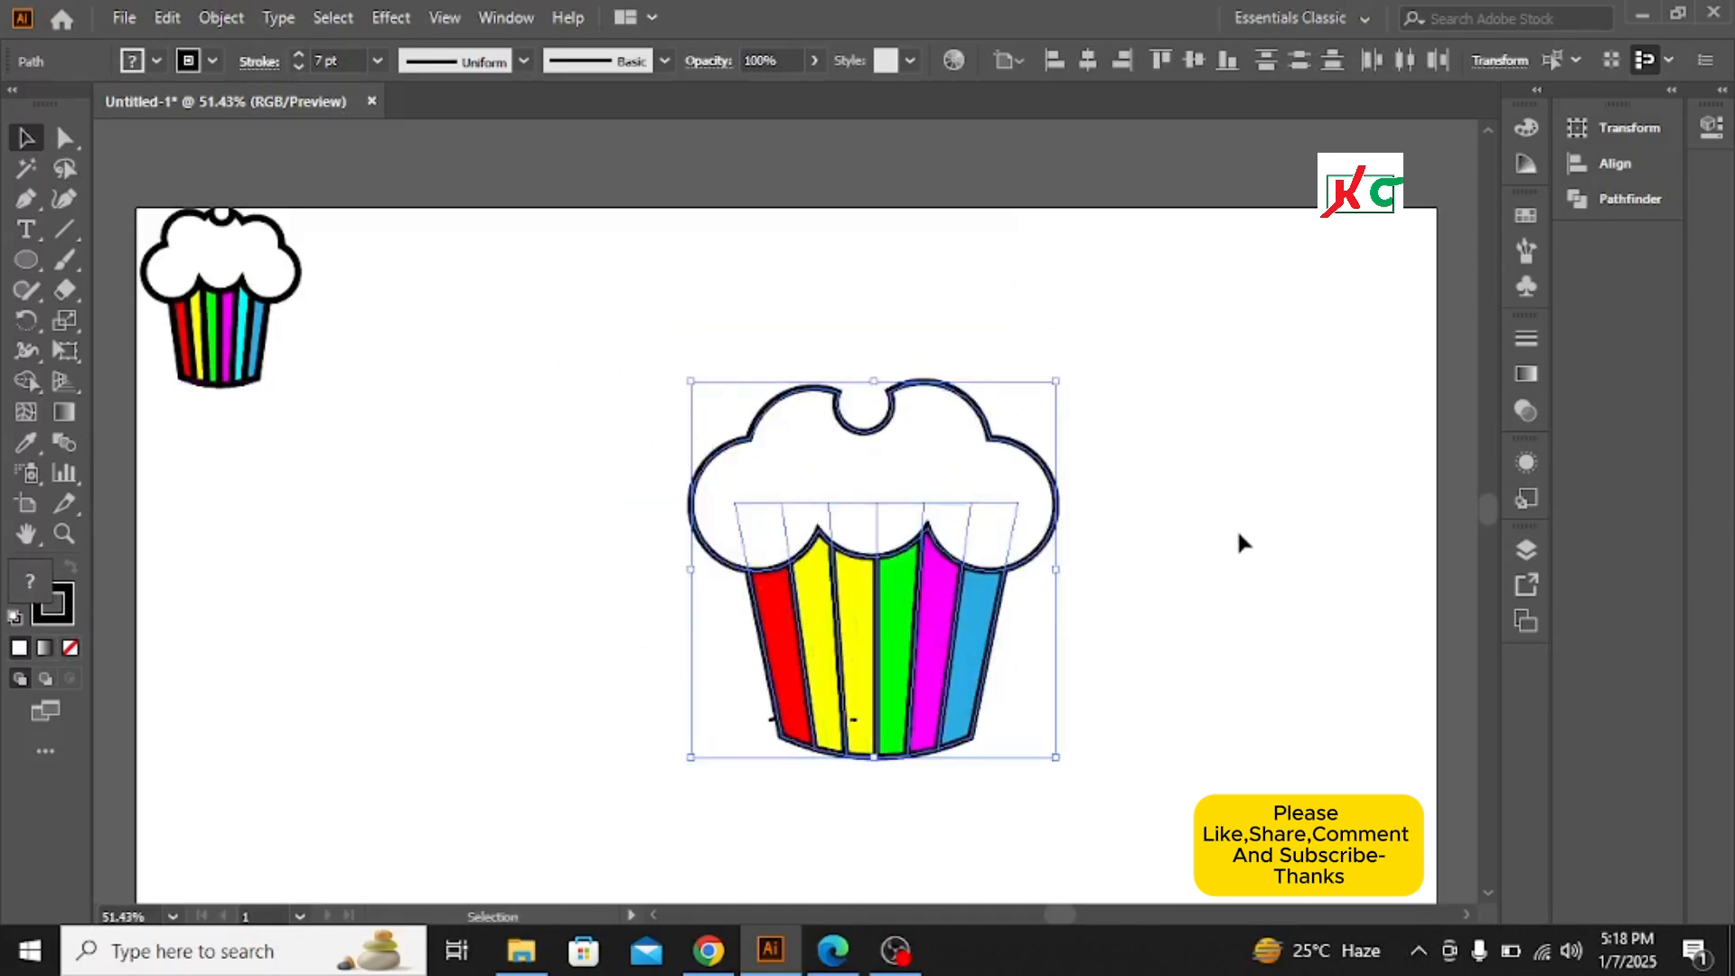
{"action": "left_click", "coordinate": [1239, 535]}
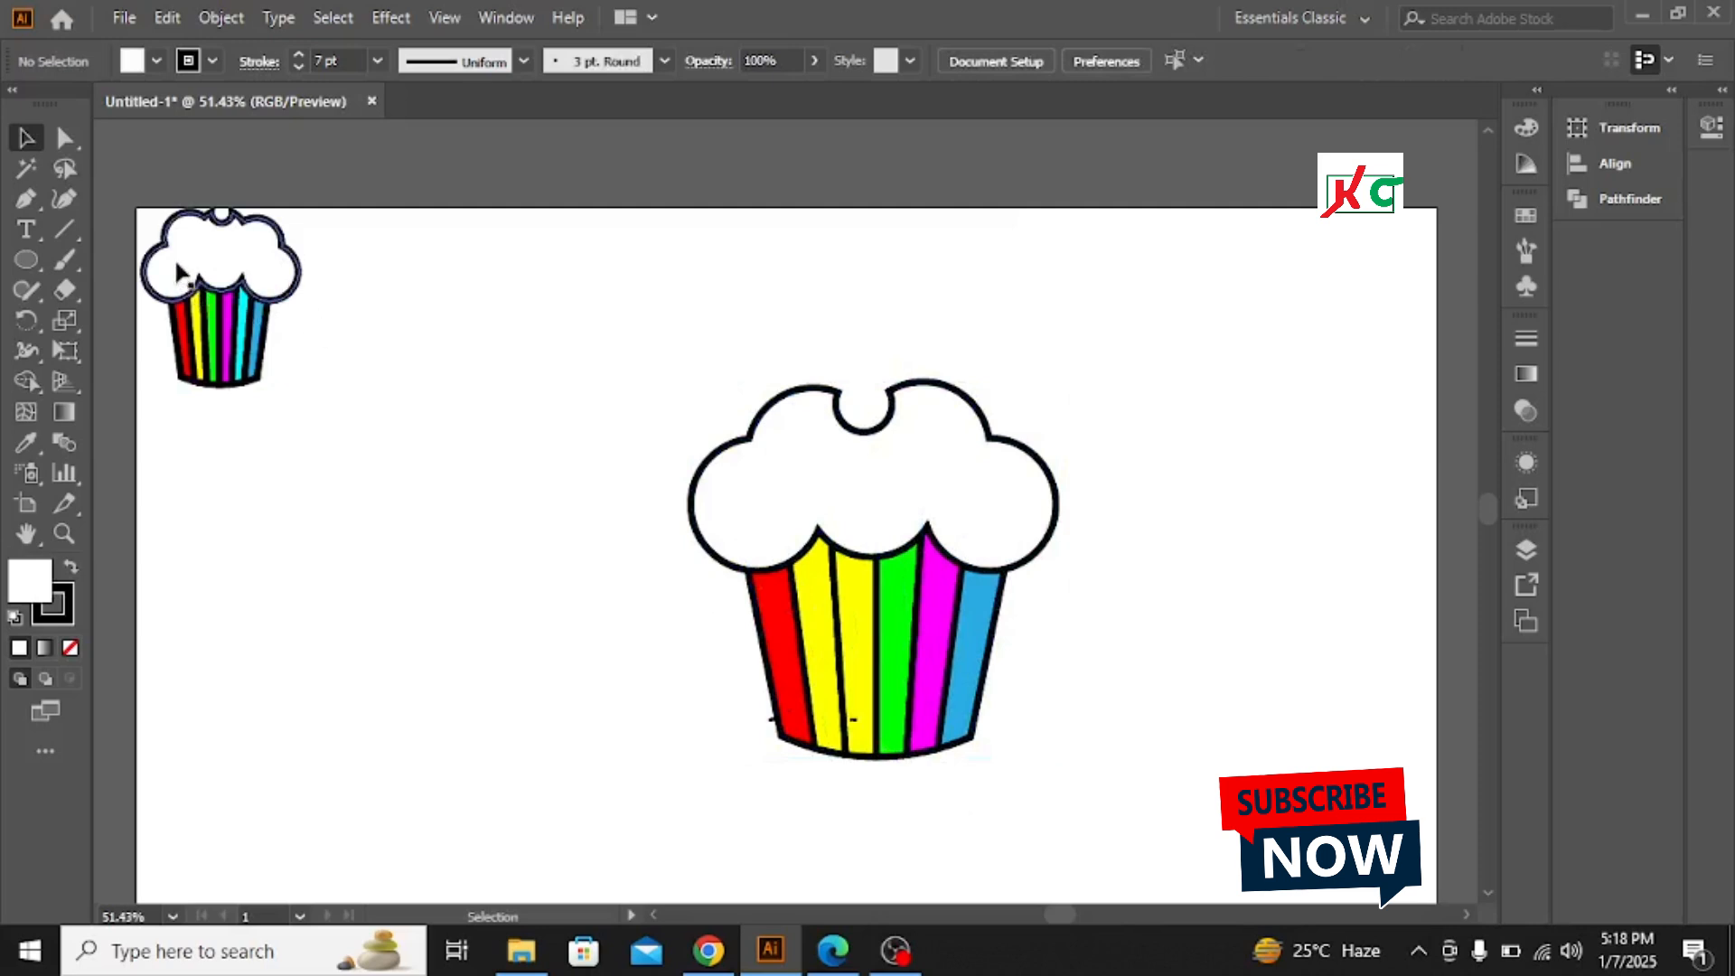
Delete the small reference cupcake from the artboard
{"action": "left_click", "coordinate": [243, 298]}
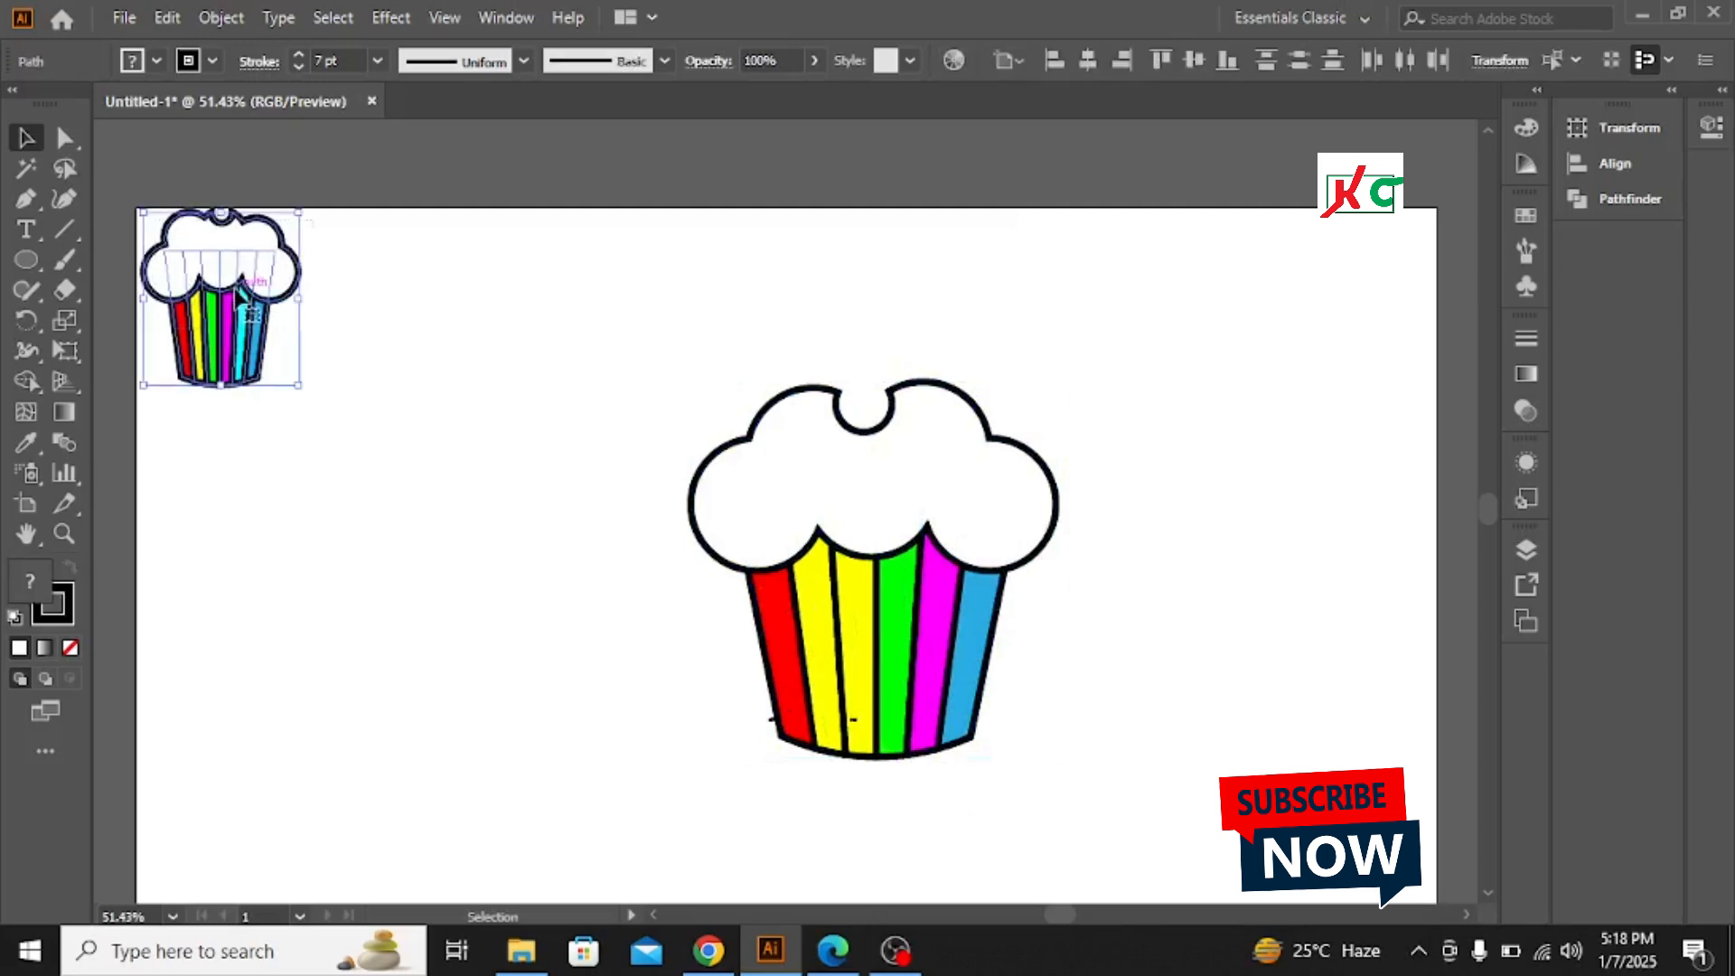
{"action": "left_click_drag", "start_coordinate": [242, 298], "coordinate": [462, 561]}
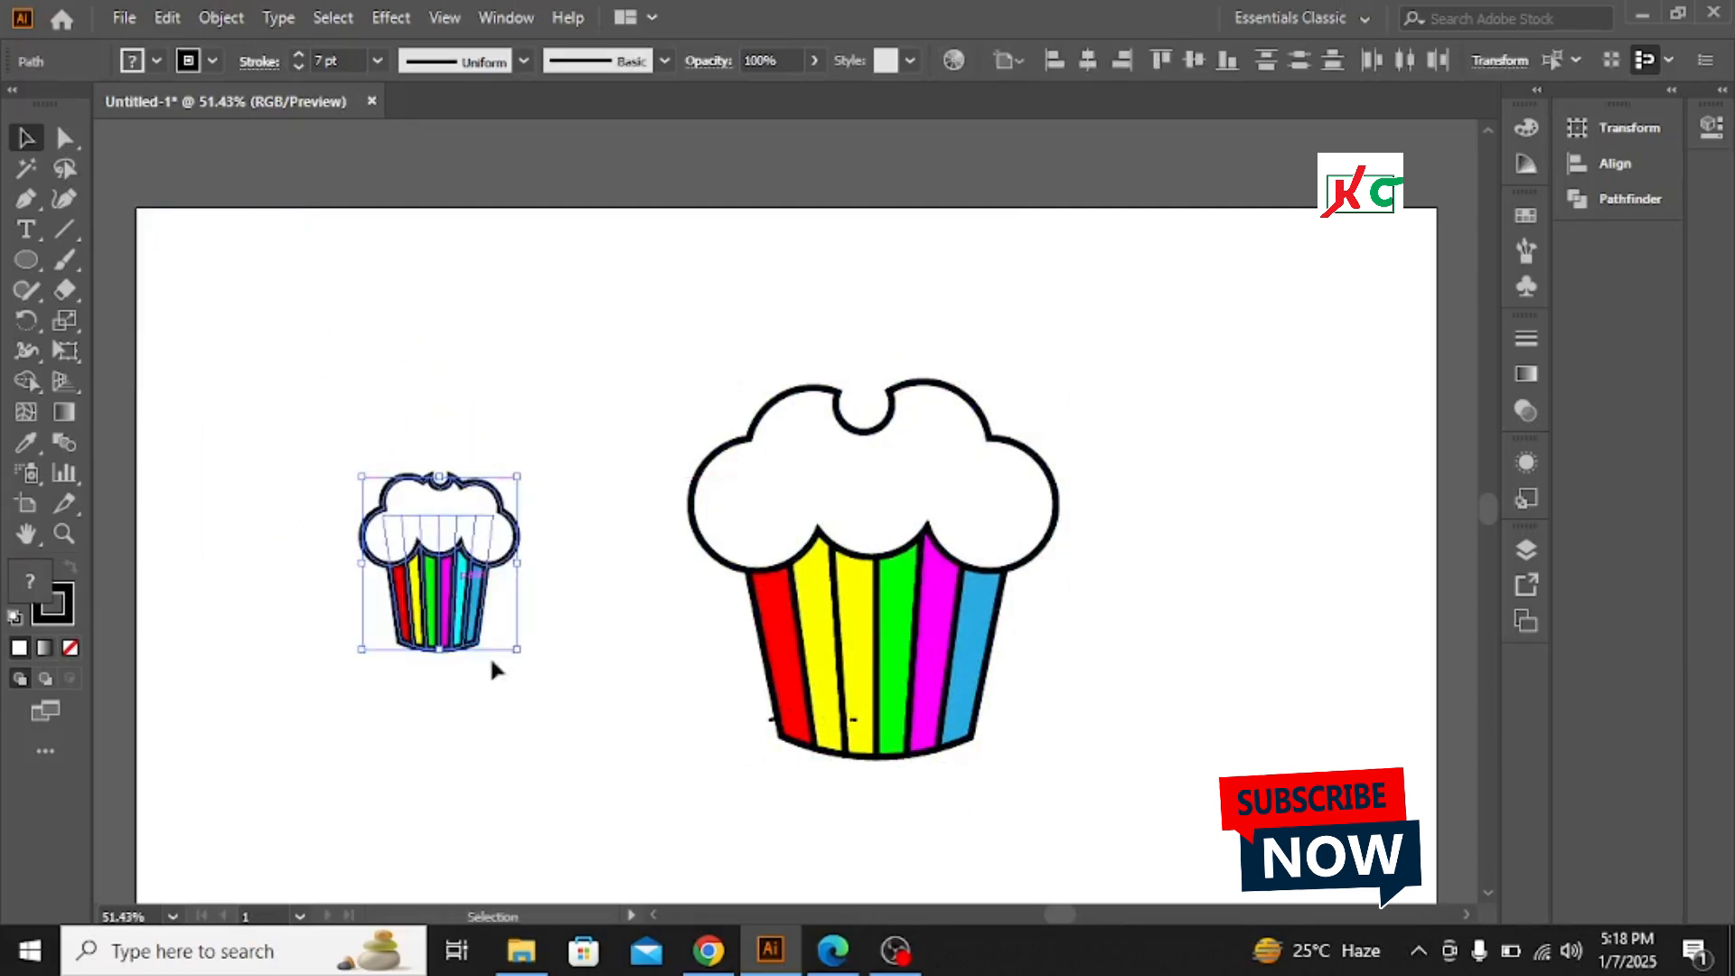
{"action": "left_click", "coordinate": [536, 734]}
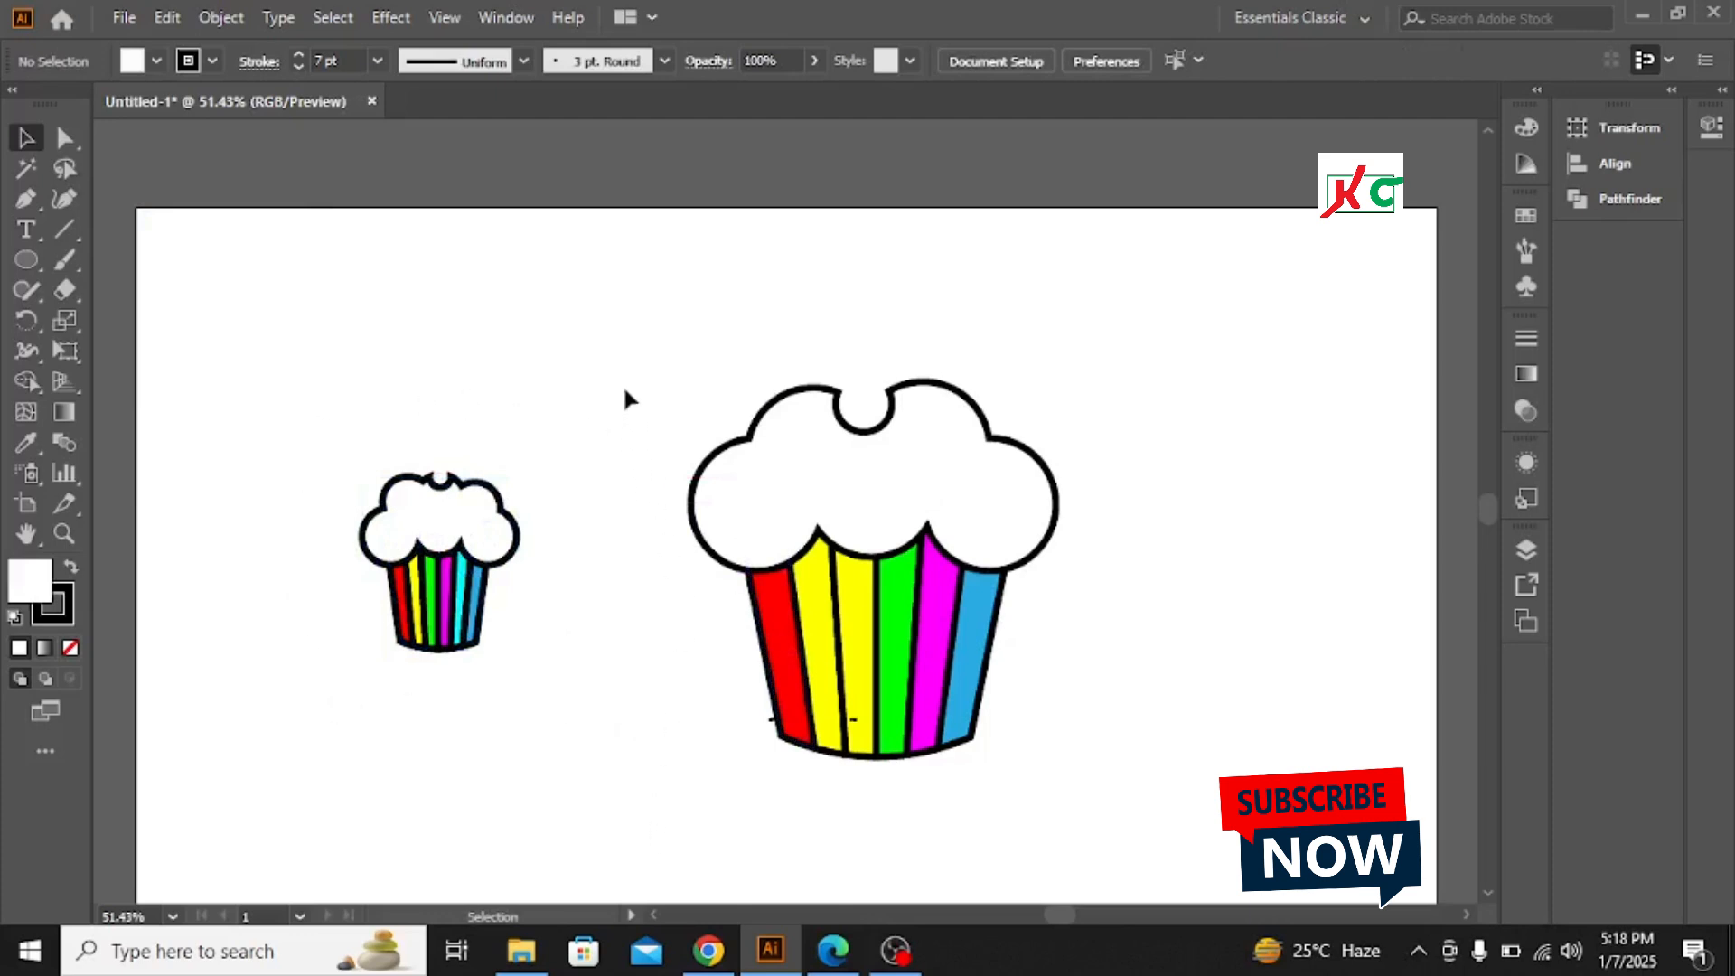
{"action": "left_click_drag", "start_coordinate": [333, 427], "coordinate": [525, 715]}
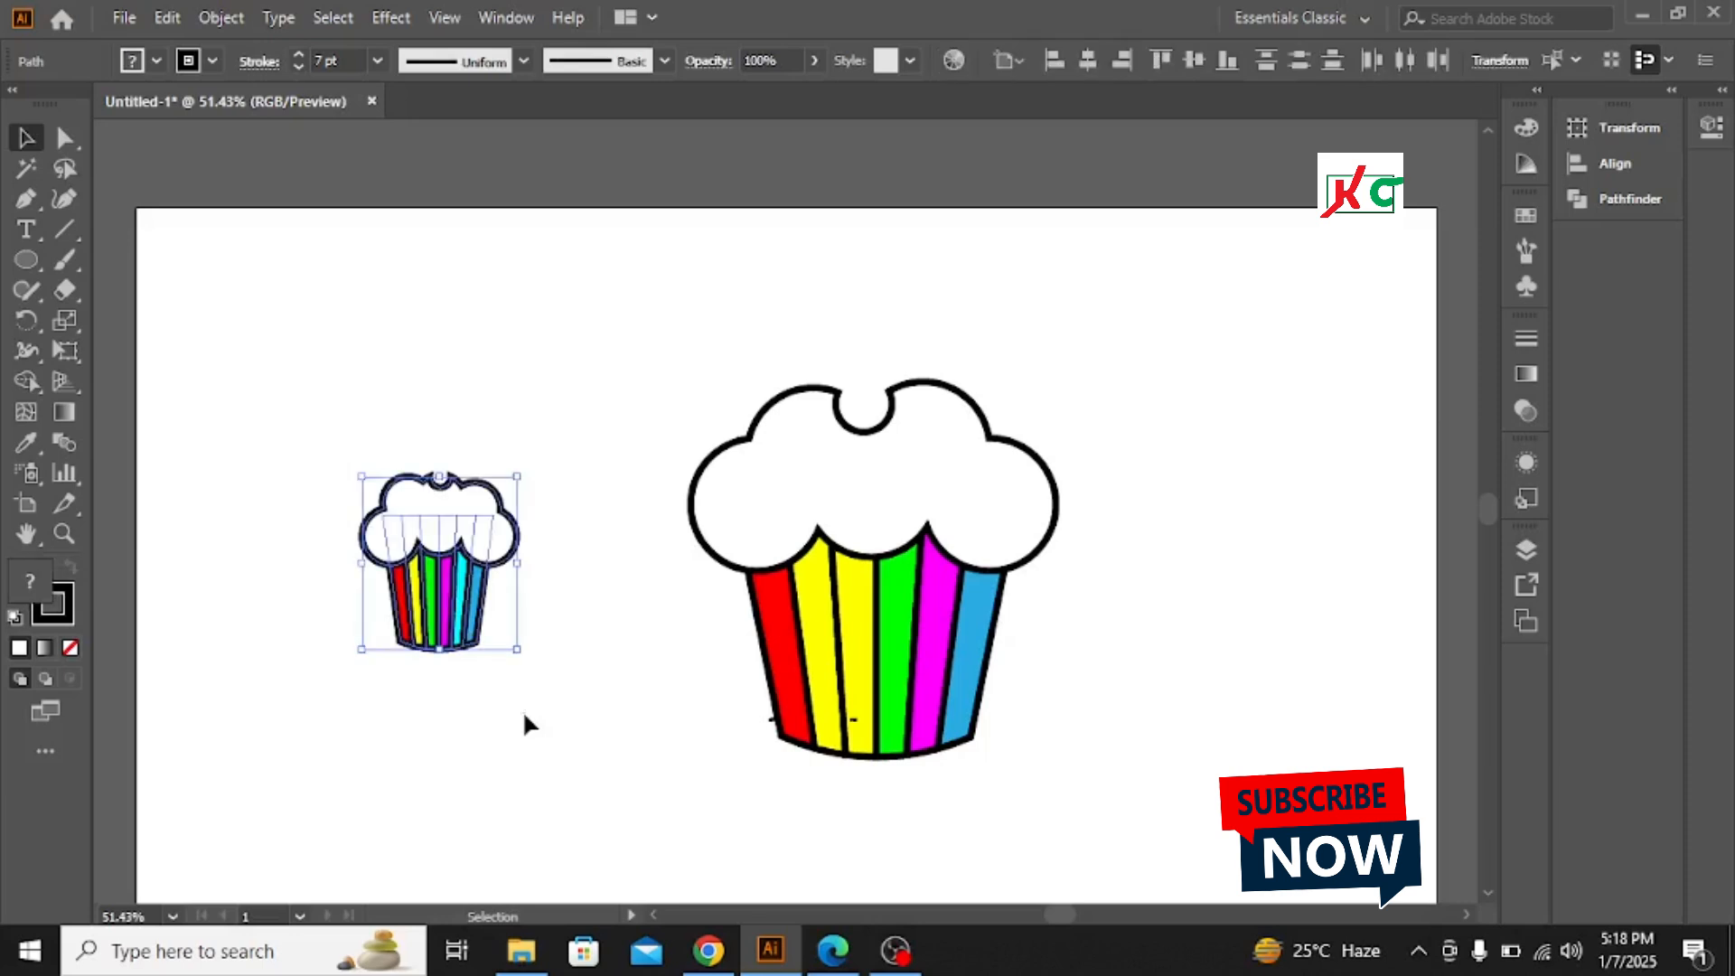
{"action": "key", "text": "Delete"}
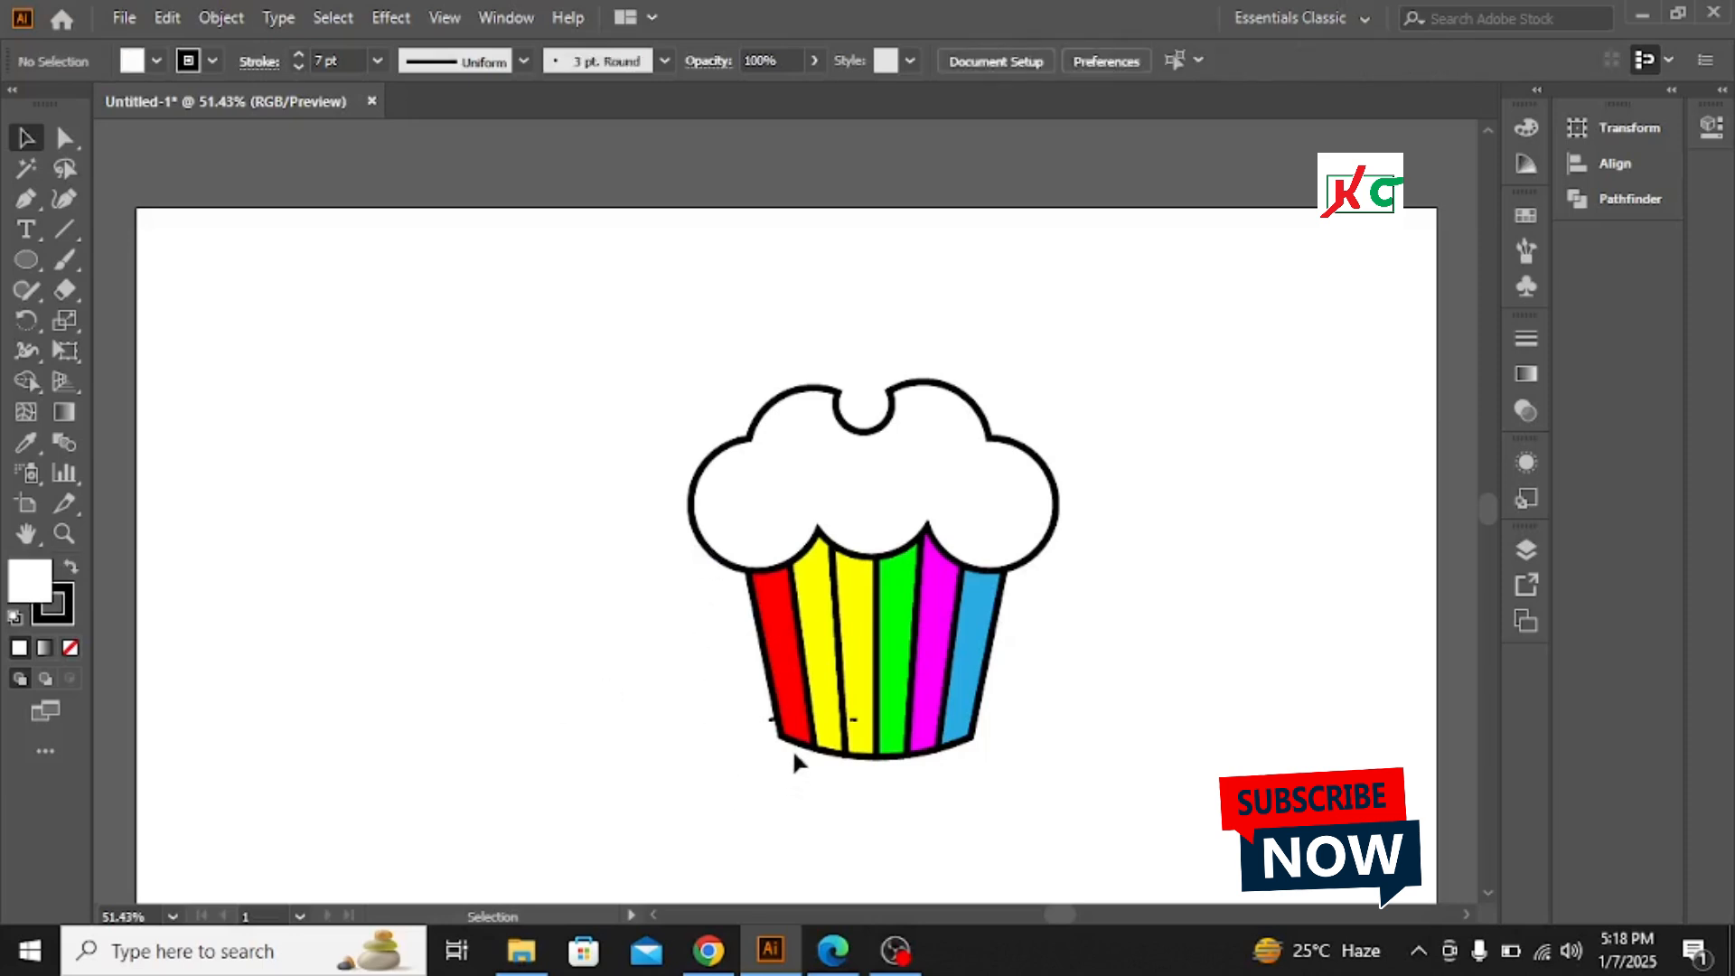
Delete the stray small paths near the bottom edge of the cup
{"action": "left_click", "coordinate": [853, 719]}
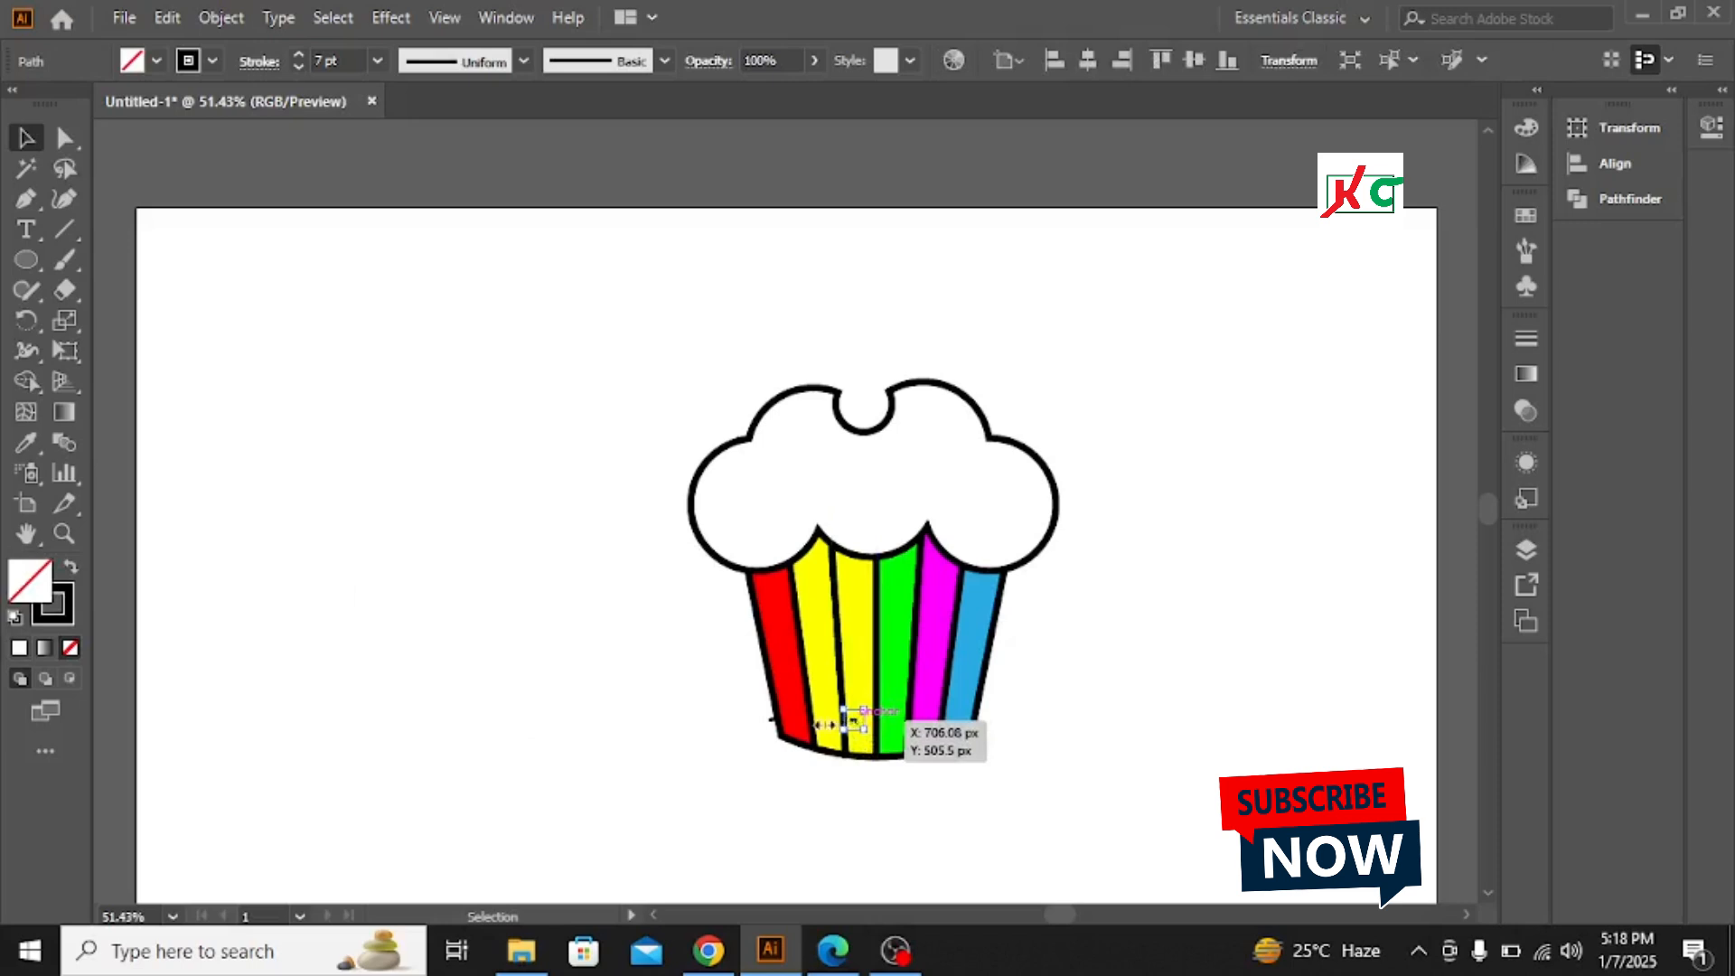
{"action": "key", "text": "Delete"}
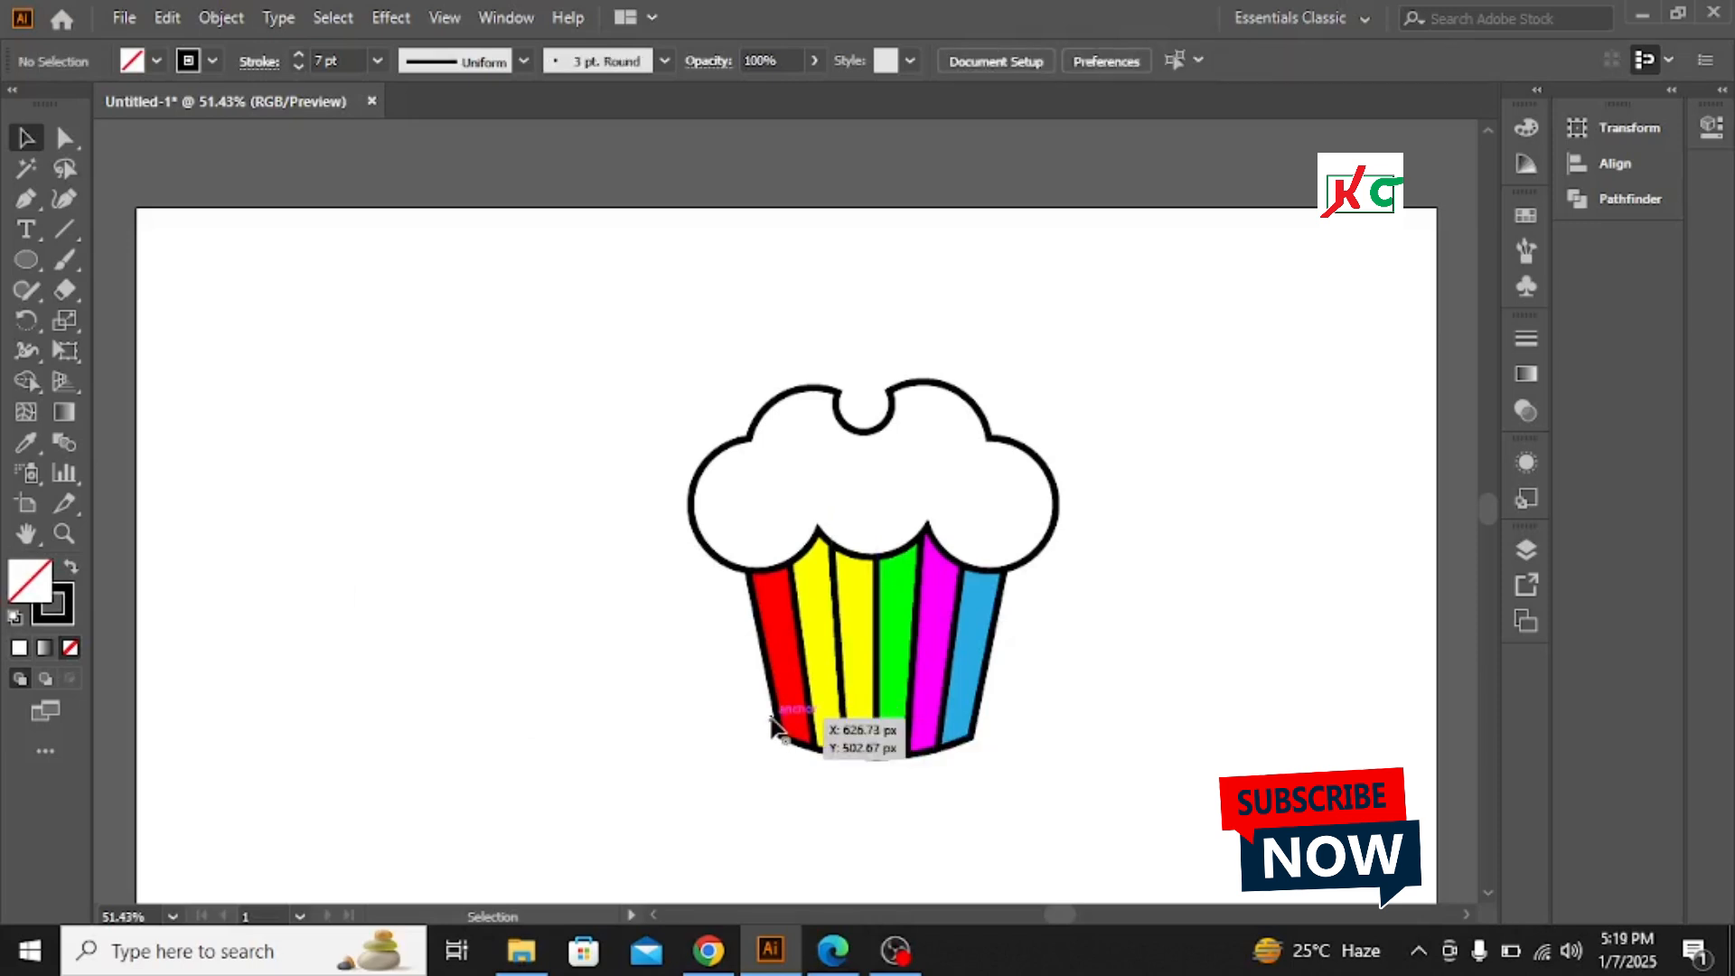
{"action": "left_click", "coordinate": [775, 723]}
{"action": "key", "text": "Delete"}
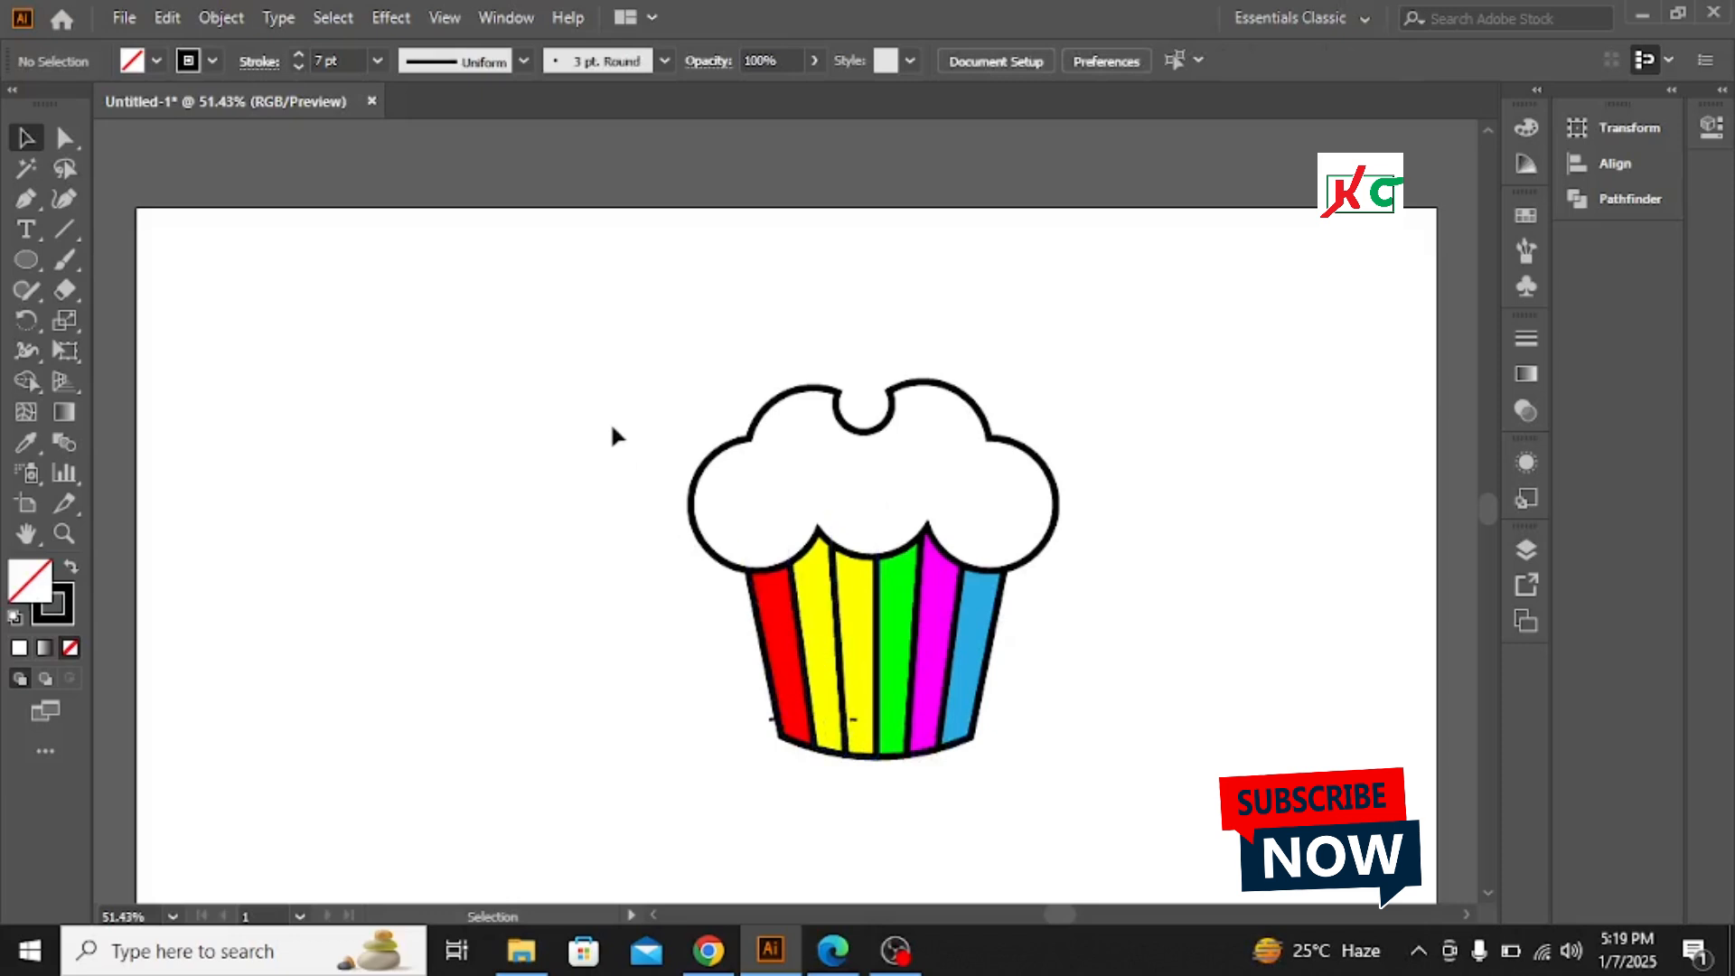
Move the cupcake up and delete the leftover stray marks below it
{"action": "left_click_drag", "start_coordinate": [612, 434], "coordinate": [1169, 665]}
{"action": "left_click_drag", "start_coordinate": [895, 658], "coordinate": [781, 543]}
{"action": "left_click", "coordinate": [1184, 604]}
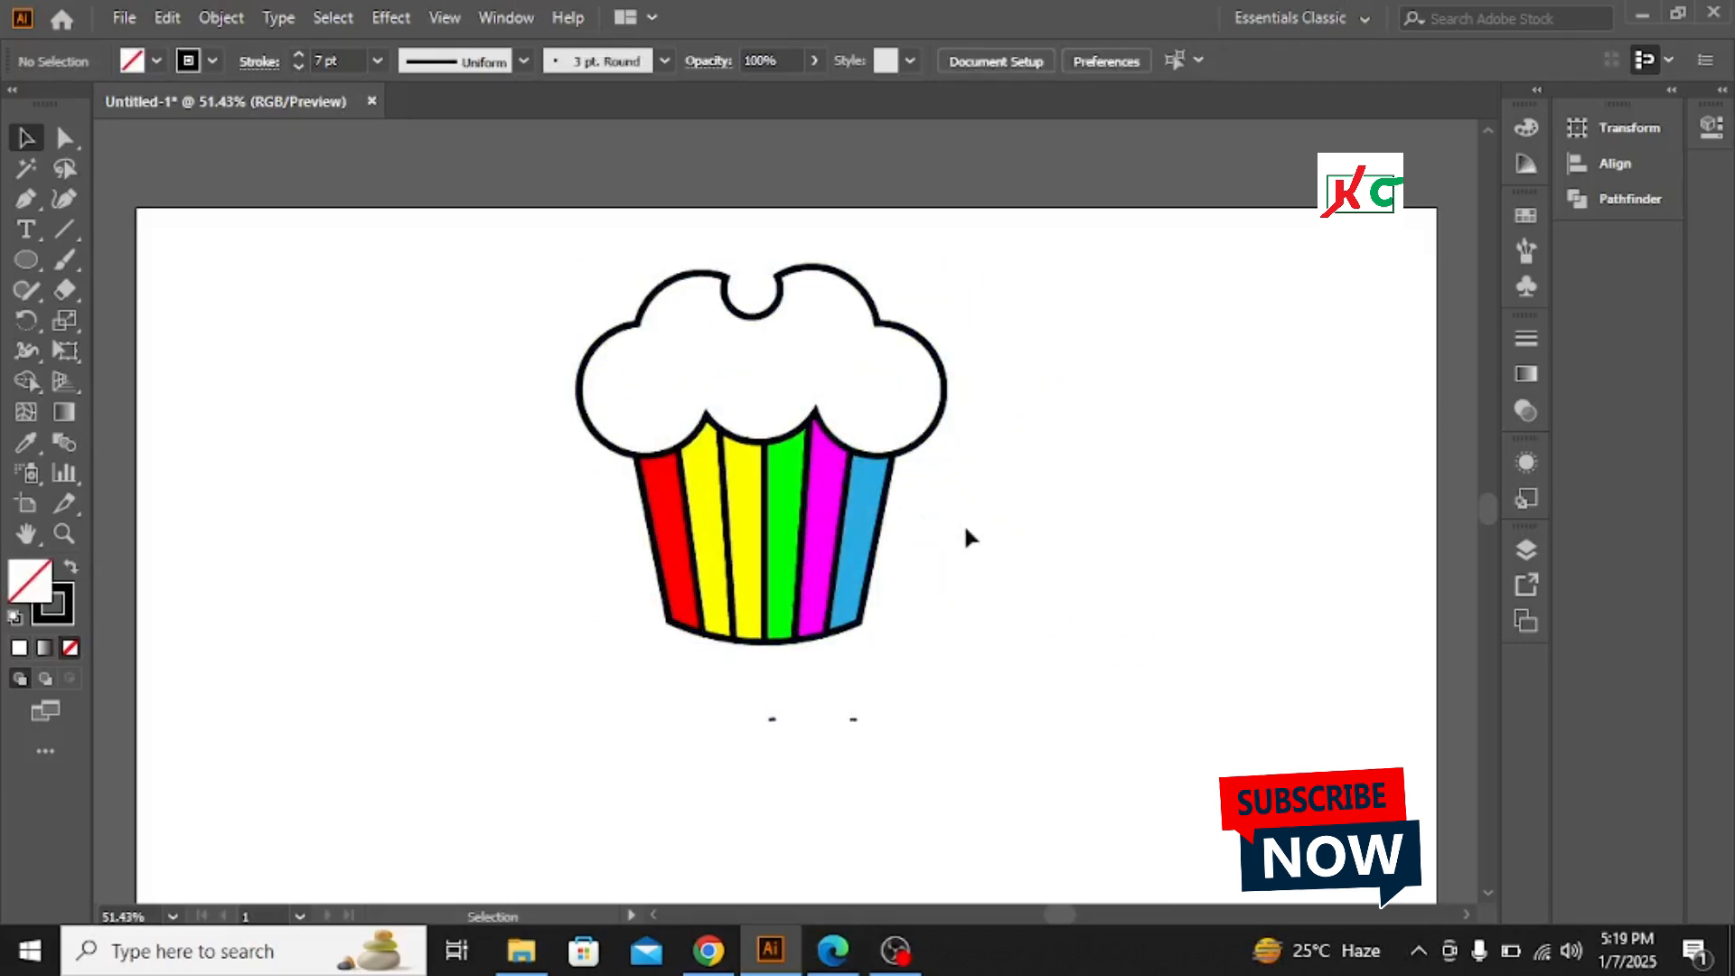
{"action": "left_click_drag", "start_coordinate": [701, 704], "coordinate": [953, 775]}
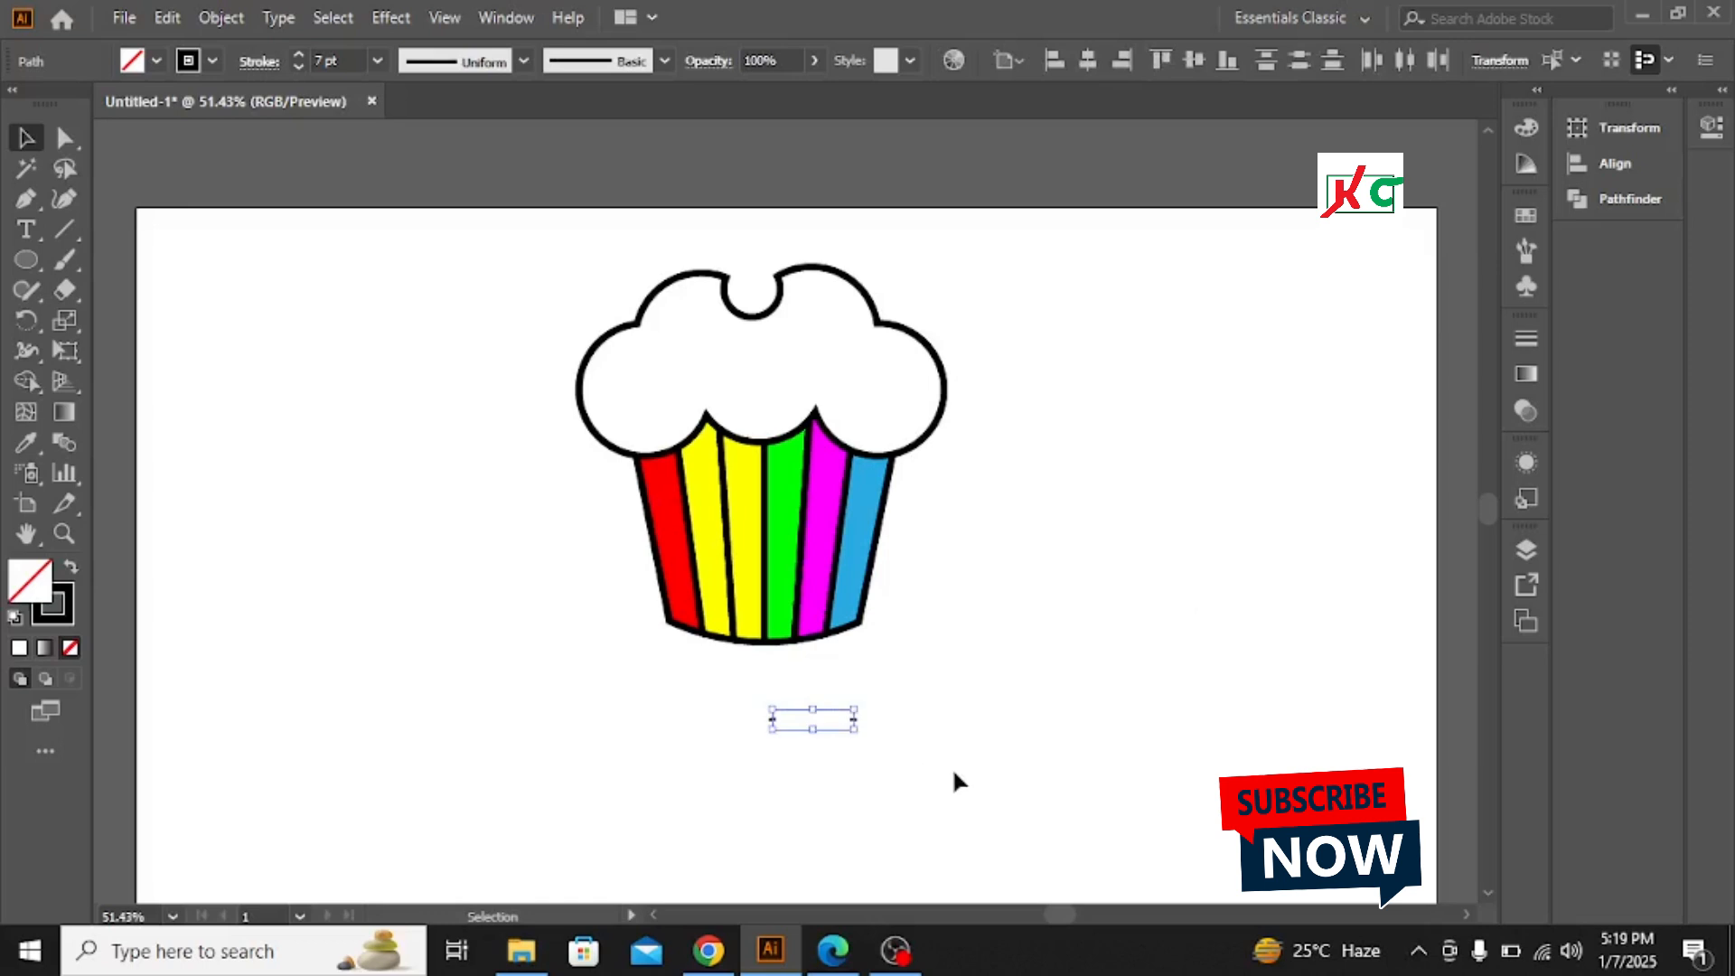
{"action": "key", "text": "Delete"}
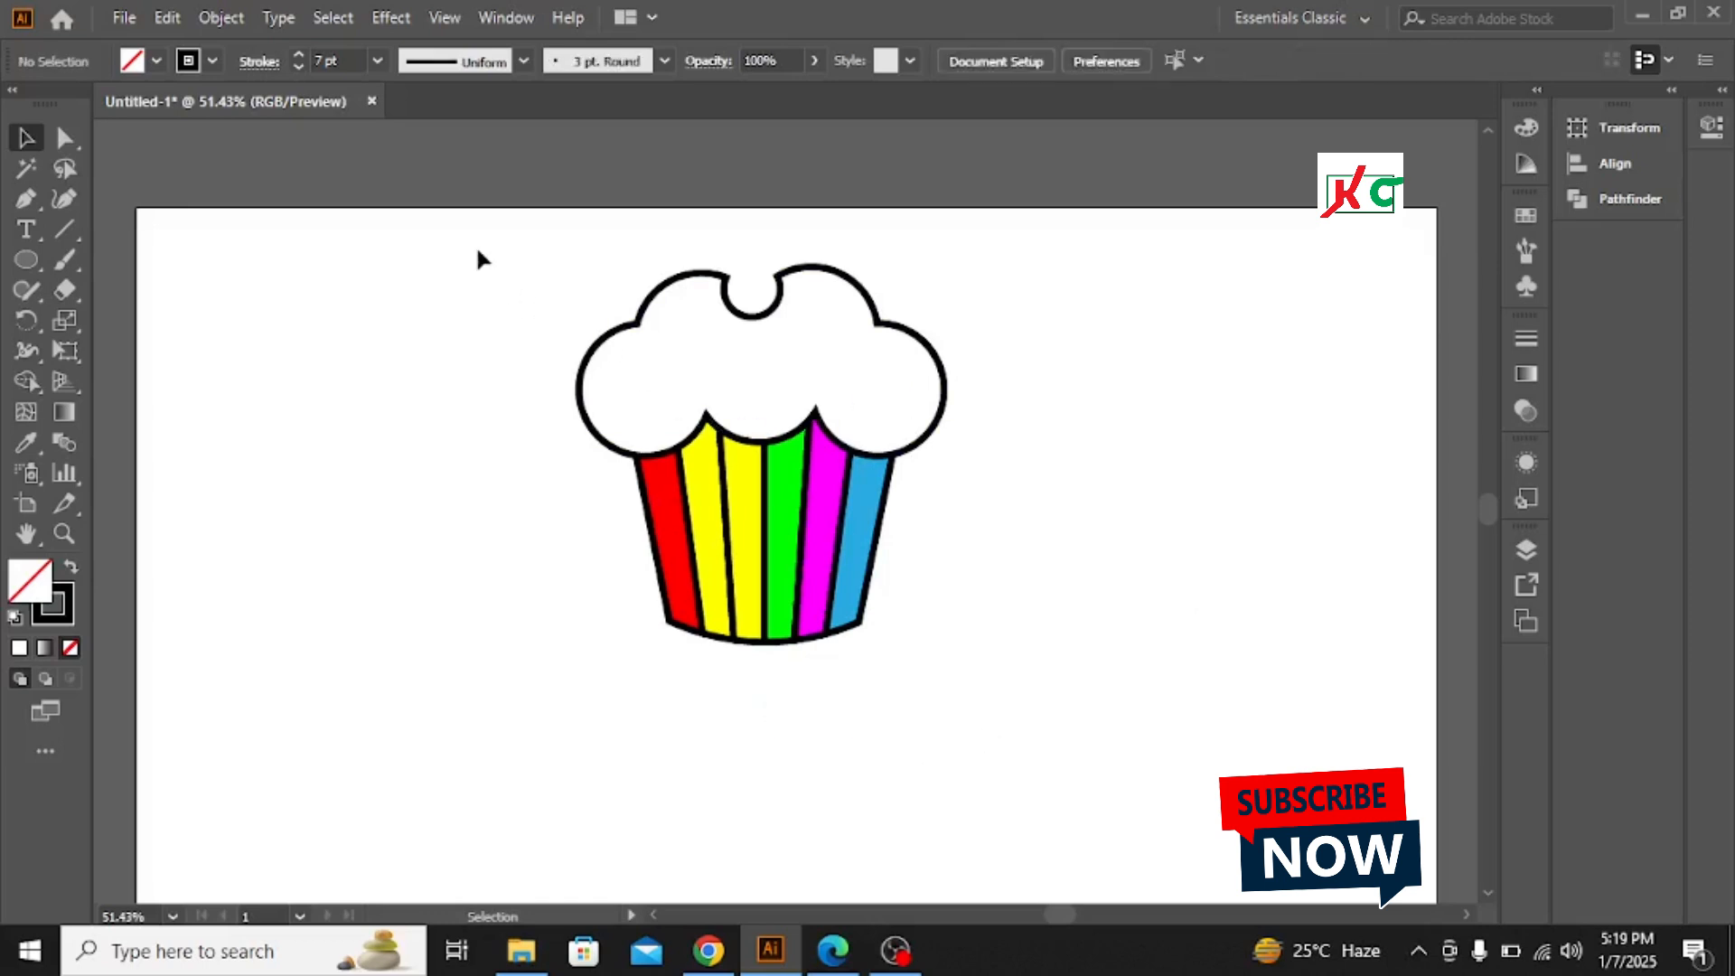
Move the cupcake down to center it on the artboard
{"action": "left_click_drag", "start_coordinate": [477, 251], "coordinate": [967, 624]}
{"action": "left_click_drag", "start_coordinate": [775, 470], "coordinate": [775, 565]}
{"action": "left_click", "coordinate": [1094, 502]}
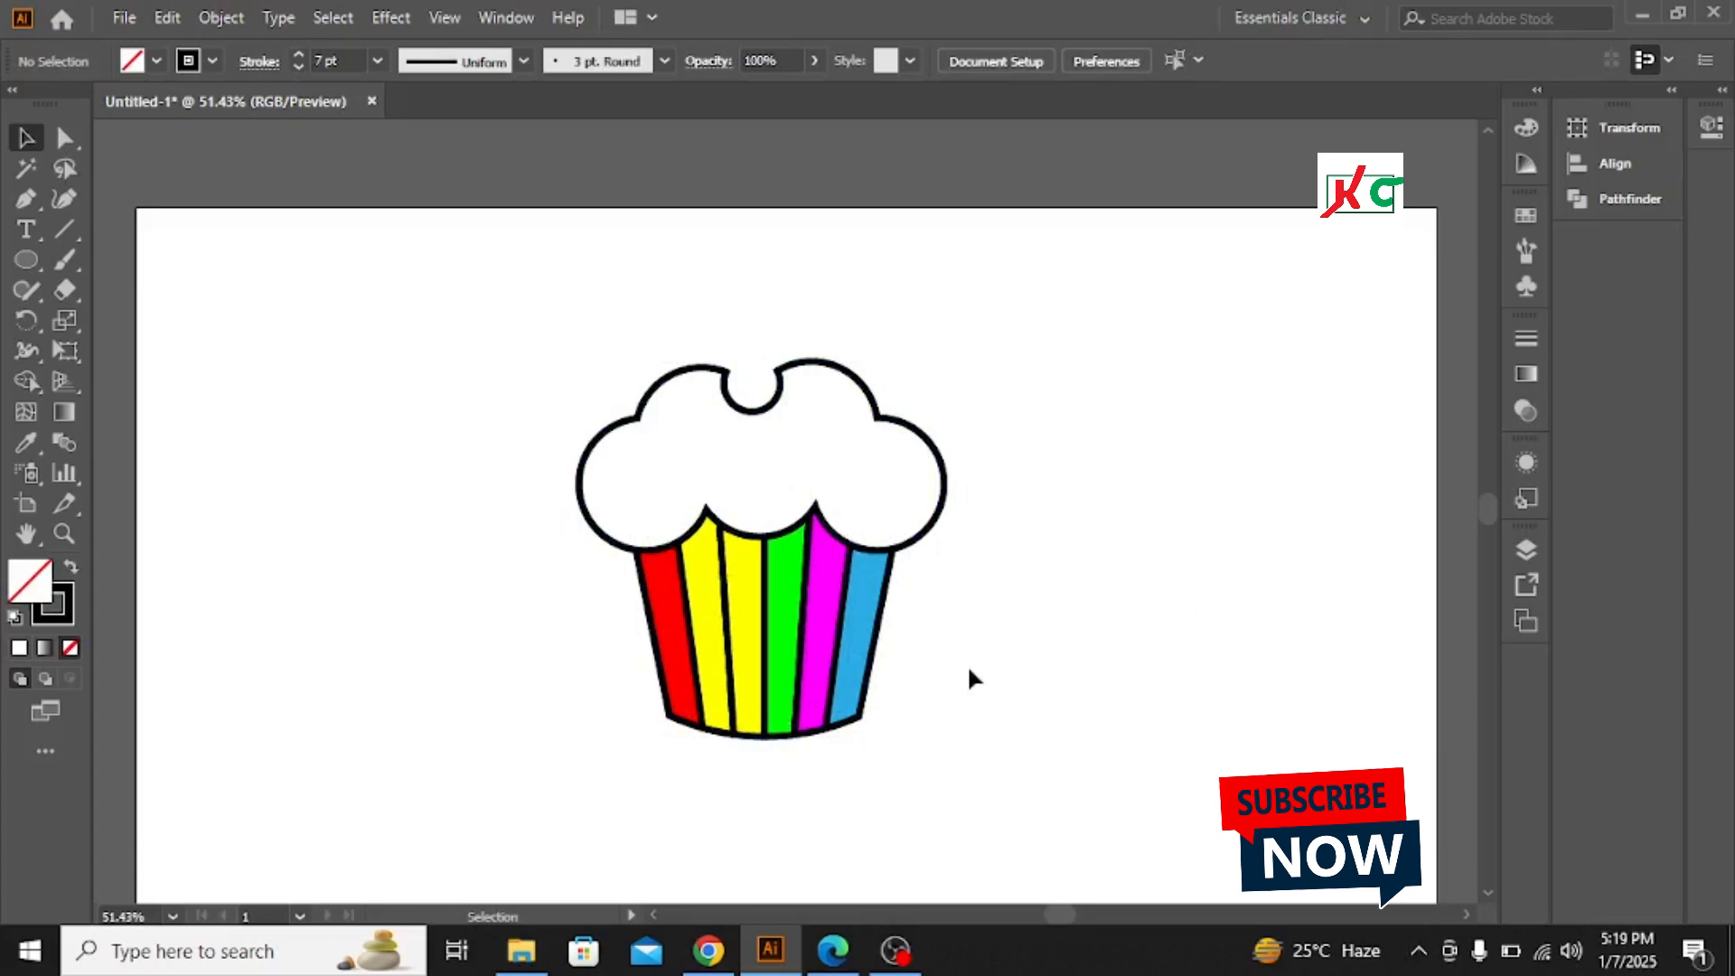
{"action": "scroll", "coordinate": [967, 664], "scroll_direction": "down", "scroll_amount": 1}
{"action": "scroll", "coordinate": [969, 674], "scroll_direction": "down", "scroll_amount": 1}
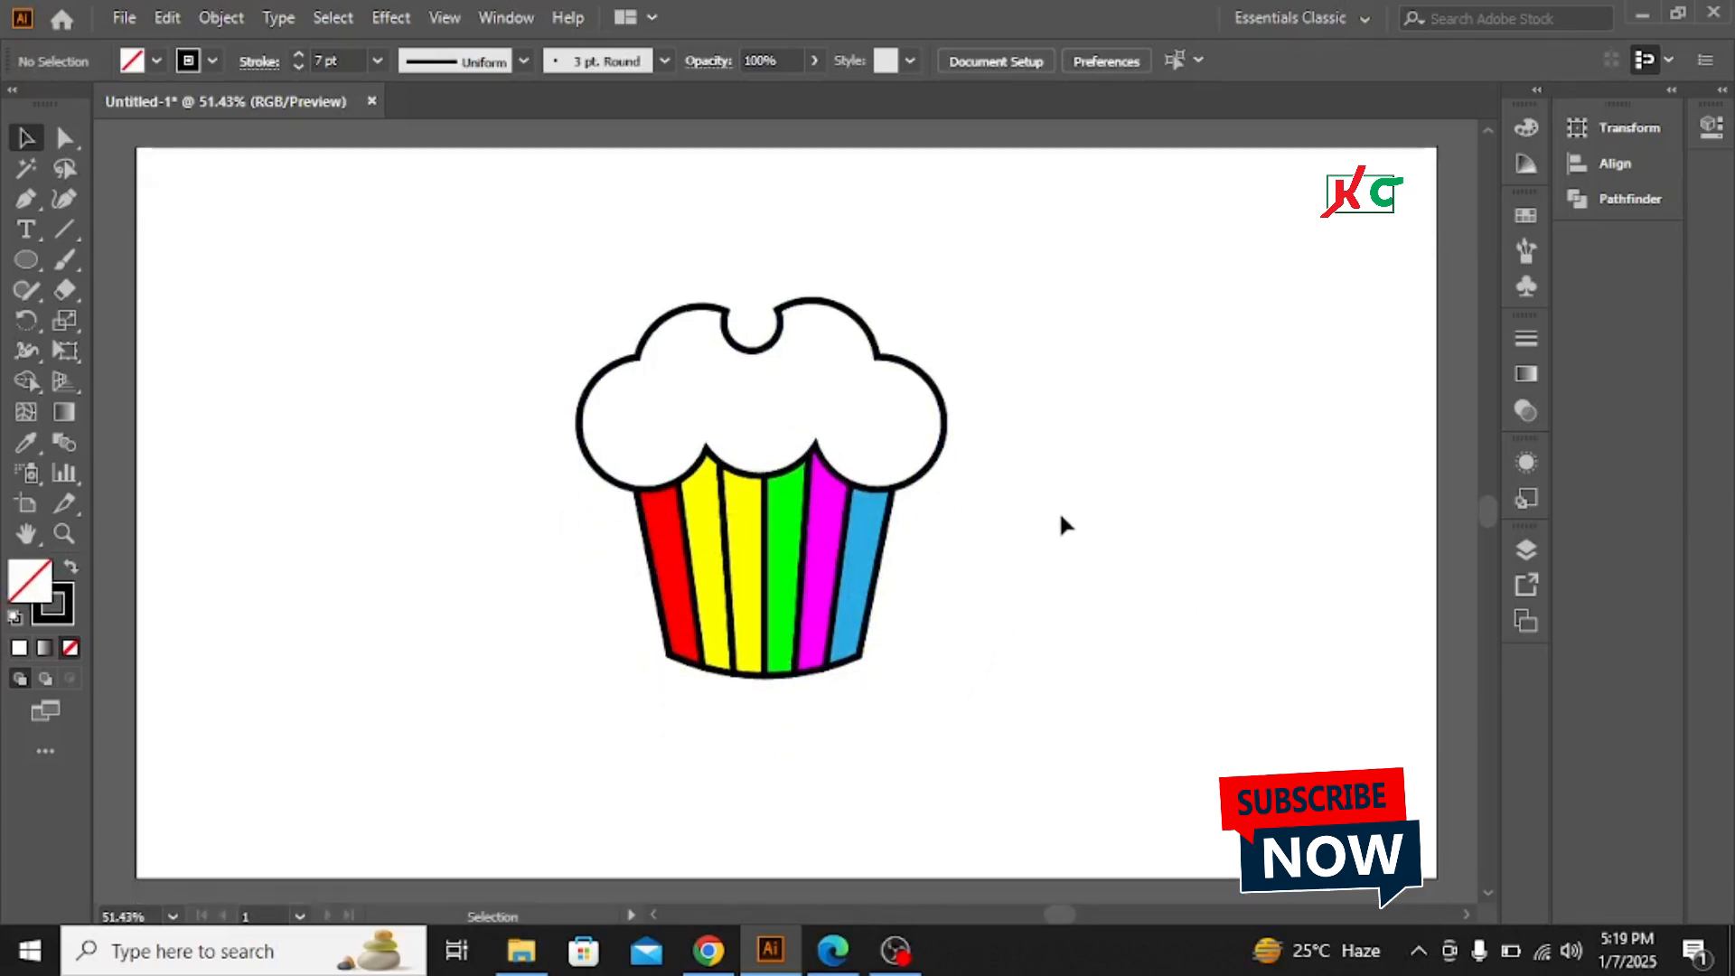